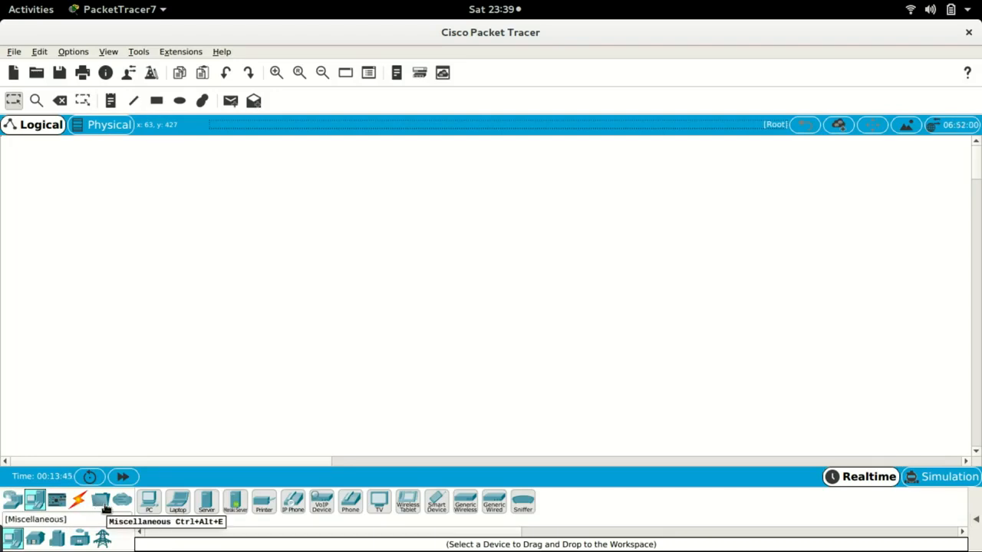
{"action": "left_click", "coordinate": [102, 503]}
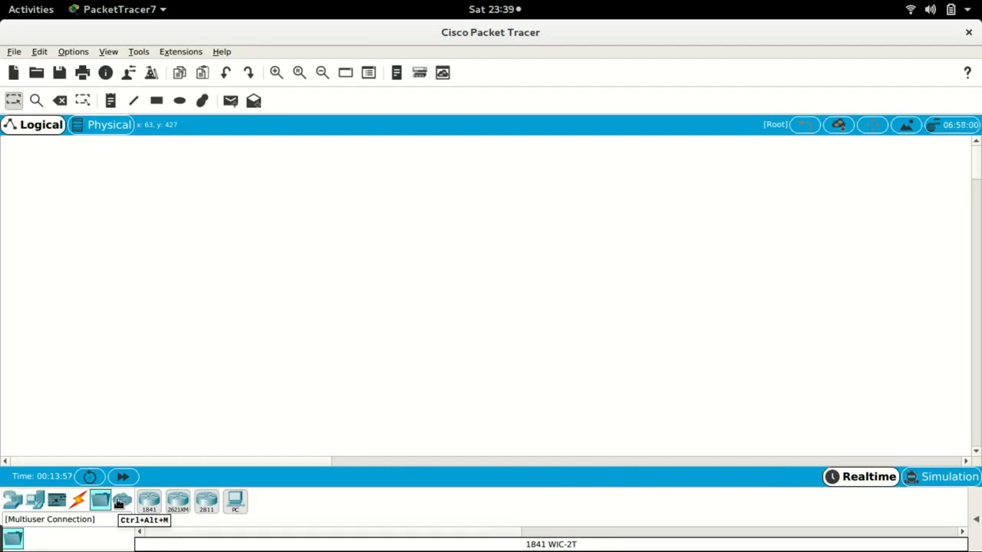
{"action": "left_click", "coordinate": [11, 501]}
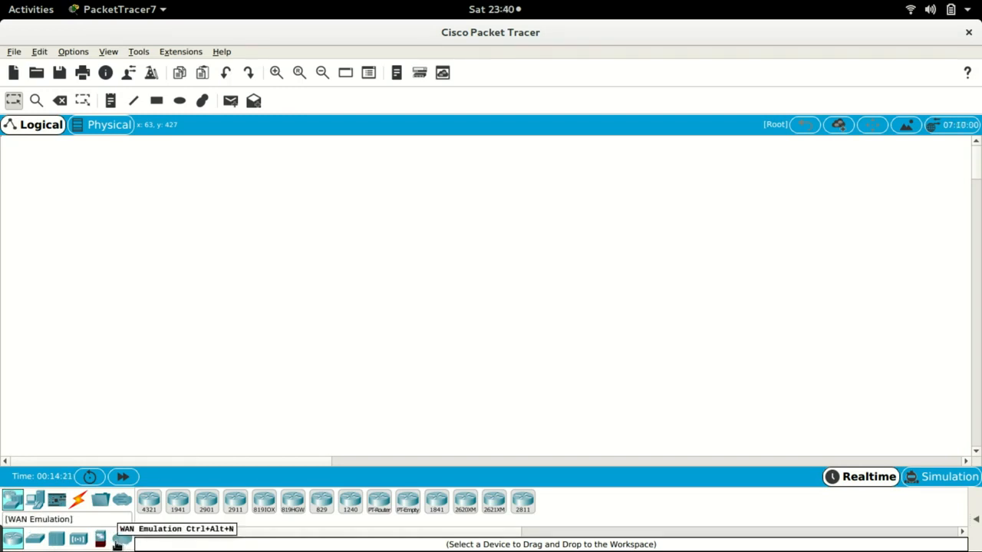
{"action": "left_click", "coordinate": [35, 502]}
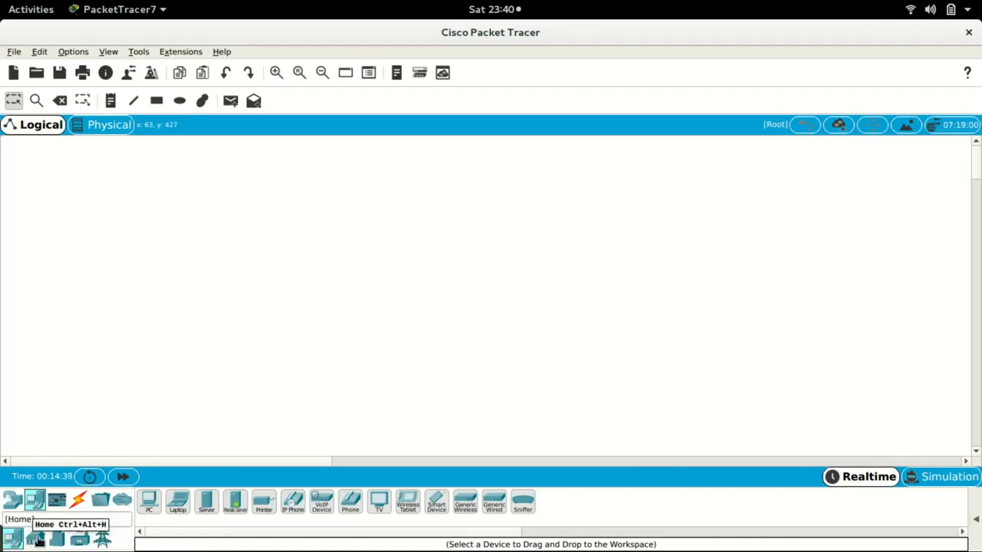
{"action": "left_click", "coordinate": [33, 541]}
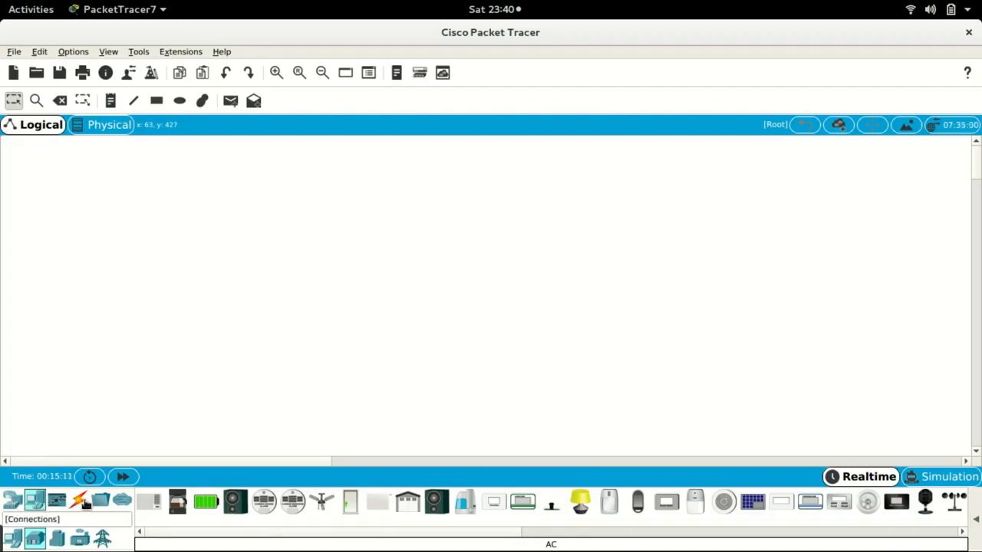
- Place two 2911 routers in the upper part of the workspace
{"action": "left_click", "coordinate": [12, 502]}
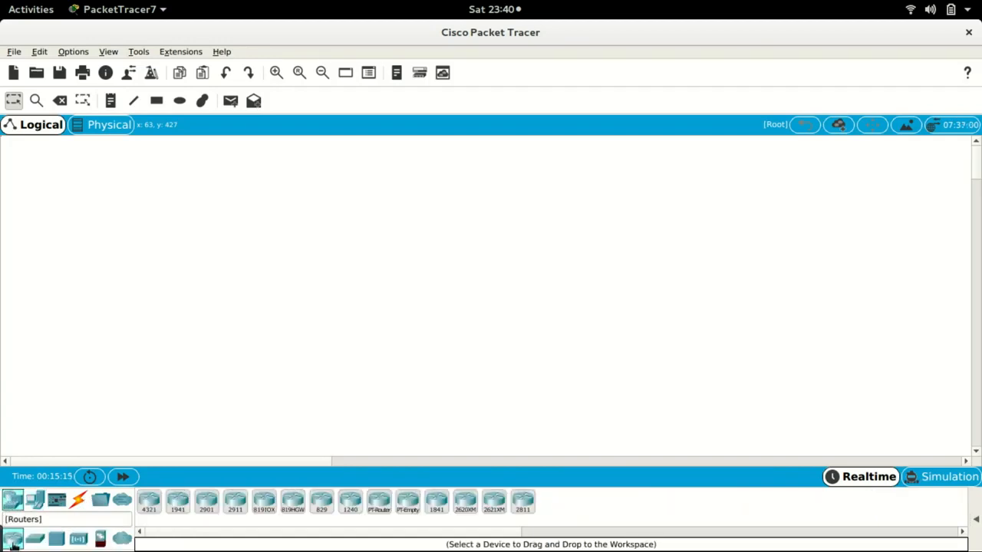
{"action": "left_click", "coordinate": [237, 504]}
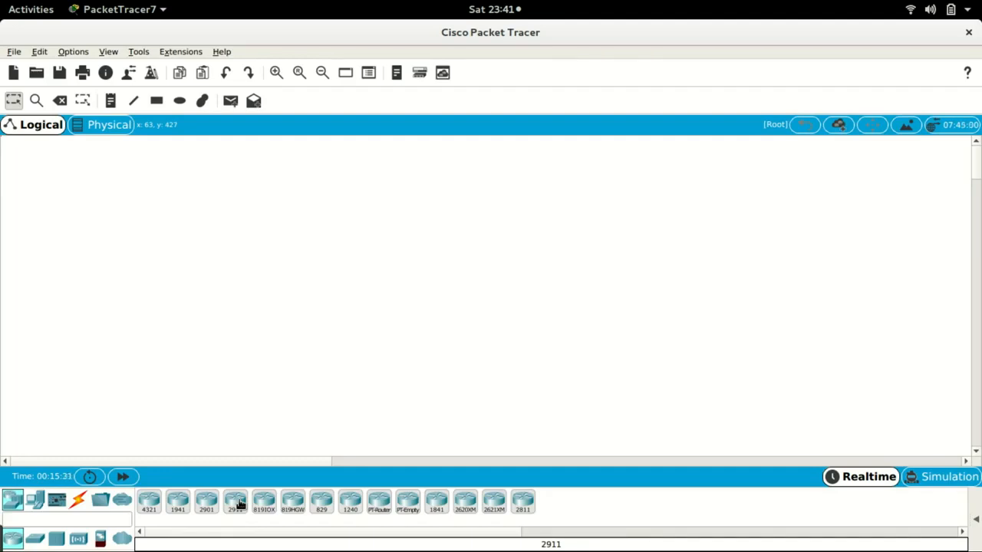
{"action": "left_click_drag", "start_coordinate": [239, 503], "coordinate": [445, 203]}
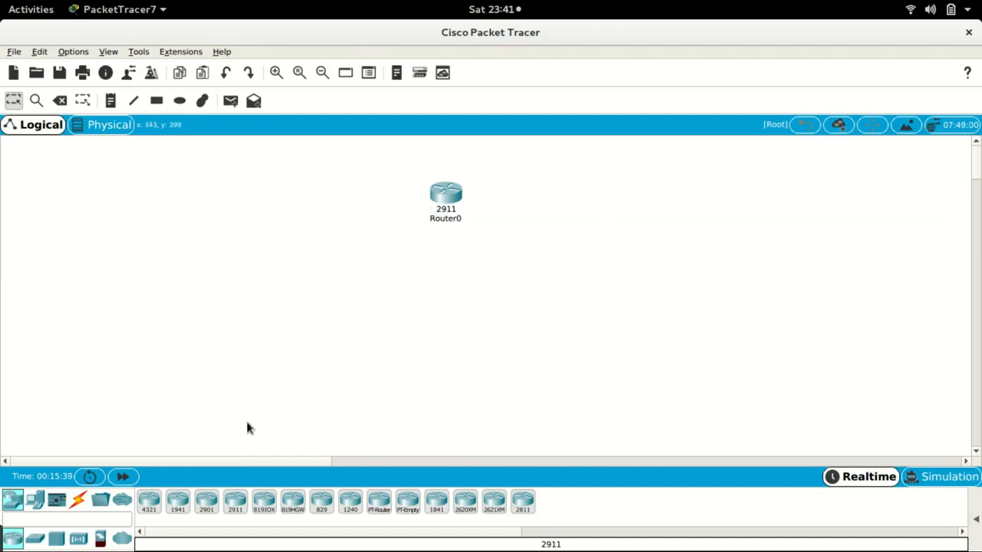
{"action": "left_click", "coordinate": [236, 503]}
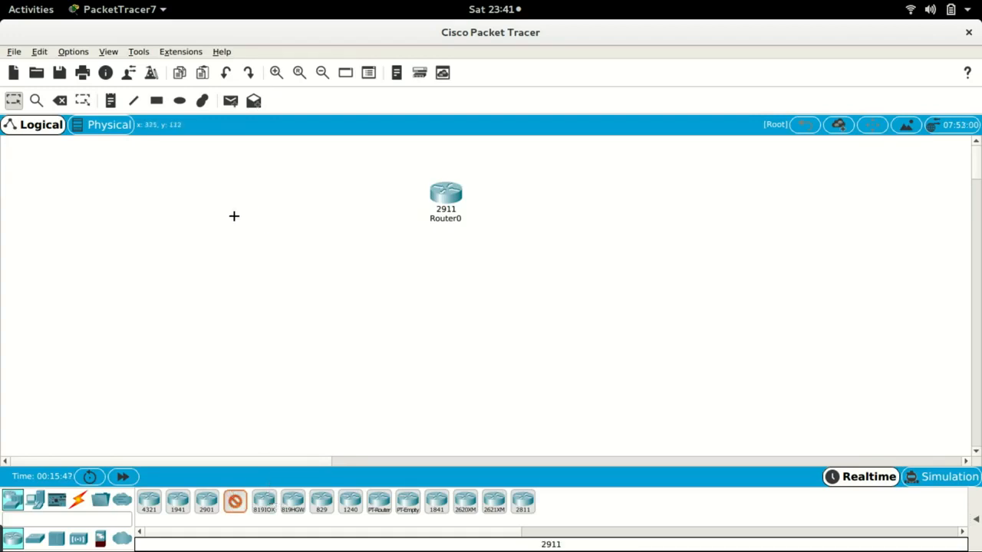
{"action": "left_click", "coordinate": [260, 195]}
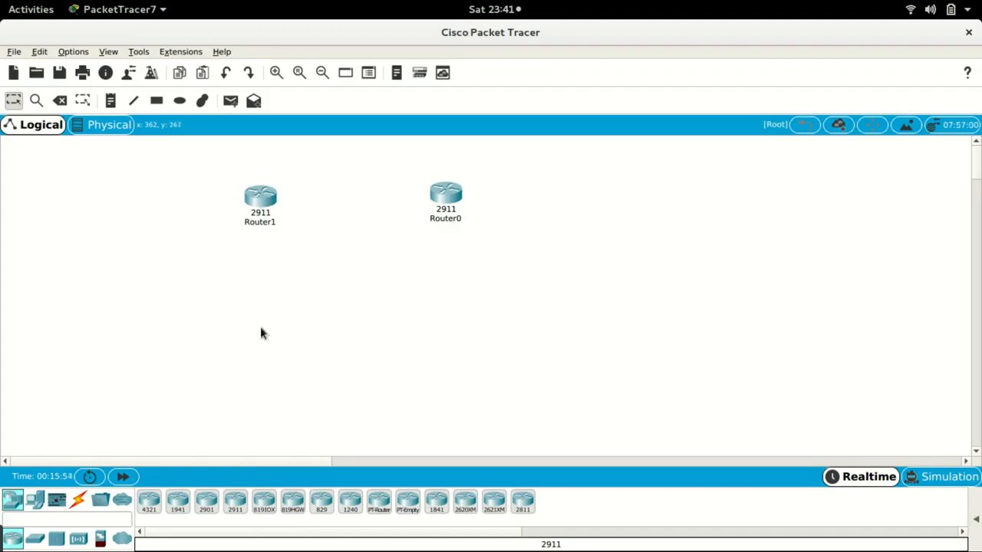
- Place two more 2911 routers below and left of the first ones
{"action": "left_click", "coordinate": [234, 502]}
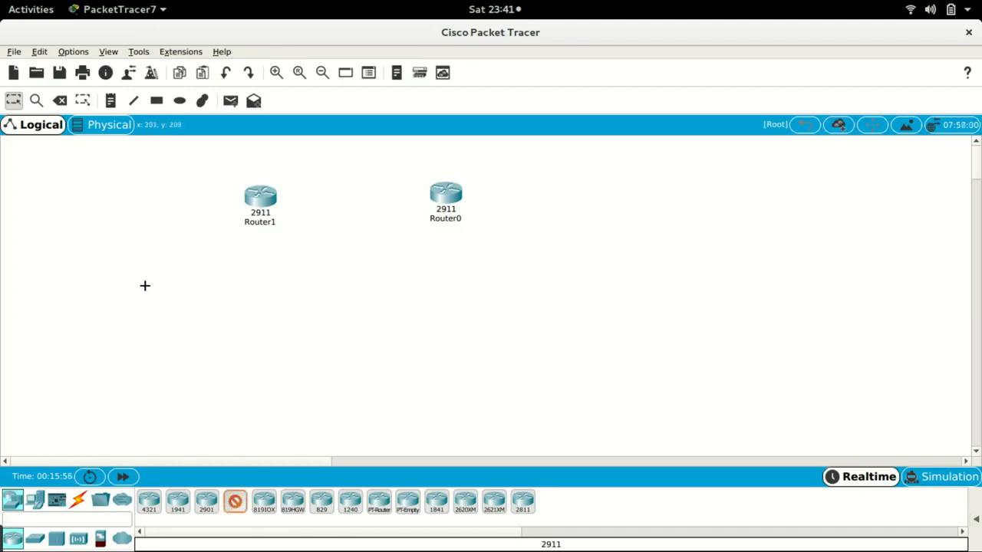
{"action": "left_click", "coordinate": [142, 274]}
{"action": "left_click", "coordinate": [234, 503]}
{"action": "left_click", "coordinate": [270, 288]}
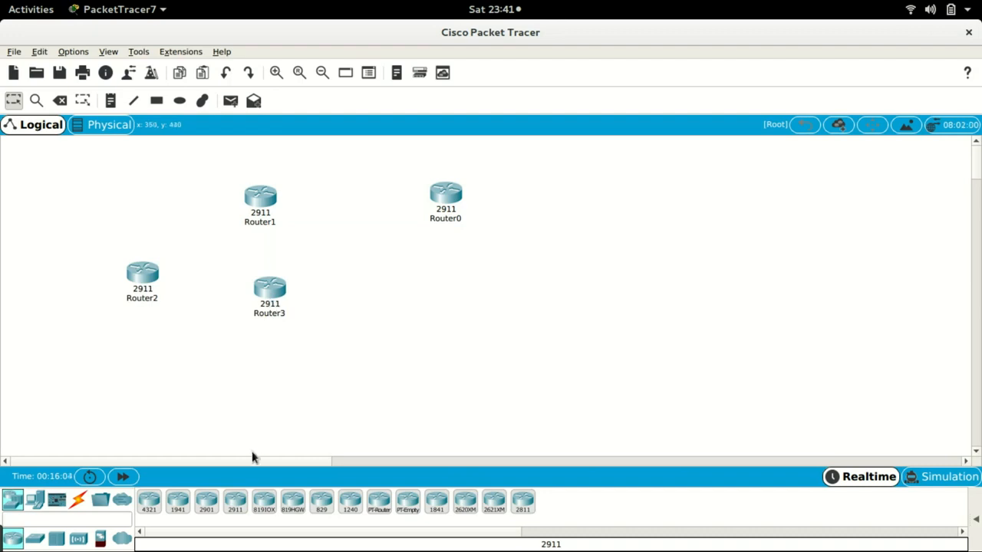
- Place eight more 2911 routers on the right side of the workspace
{"action": "left_click", "coordinate": [236, 502]}
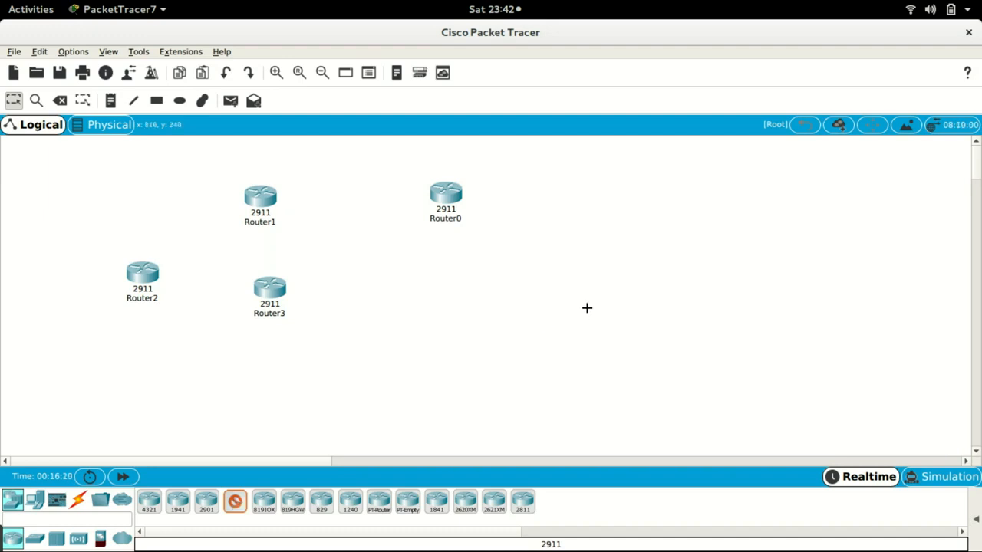
{"action": "left_click", "coordinate": [586, 257]}
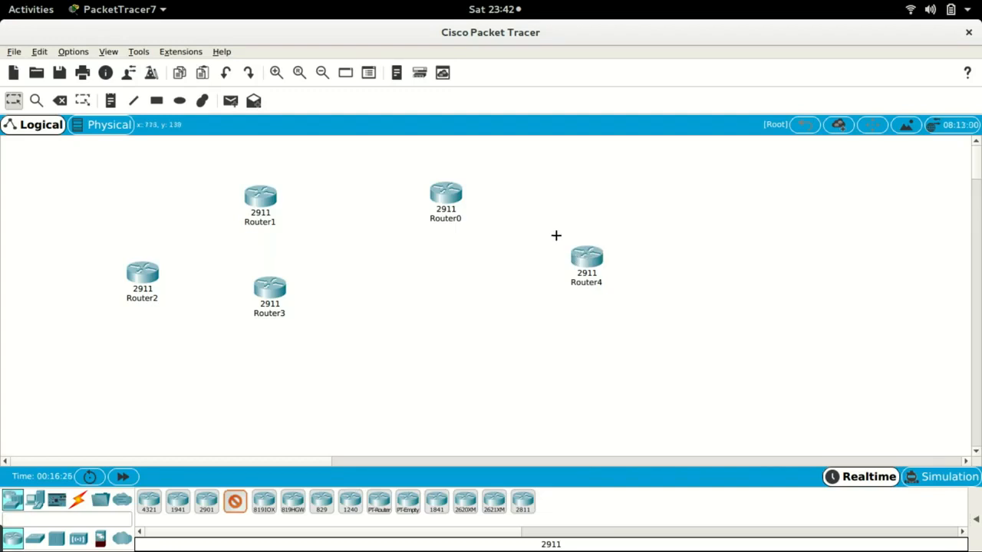
{"action": "left_click", "coordinate": [556, 201]}
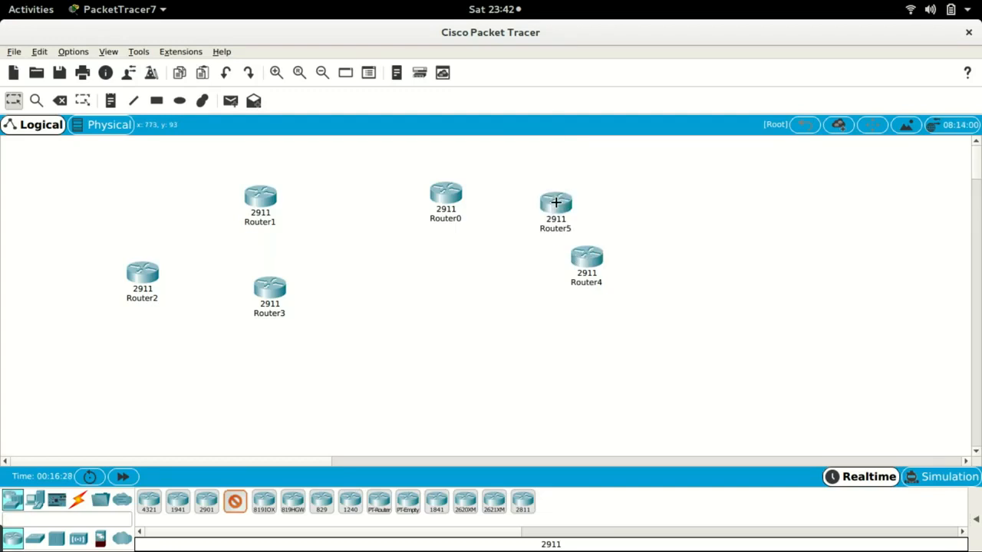
{"action": "left_click", "coordinate": [622, 194]}
{"action": "left_click", "coordinate": [683, 252]}
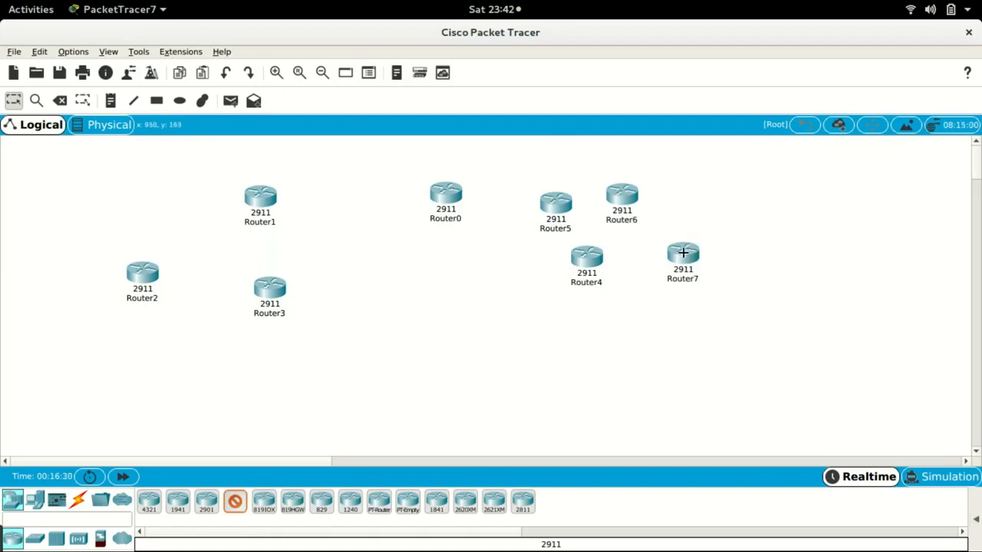
{"action": "left_click", "coordinate": [626, 336]}
{"action": "left_click", "coordinate": [558, 333]}
{"action": "left_click", "coordinate": [504, 291]}
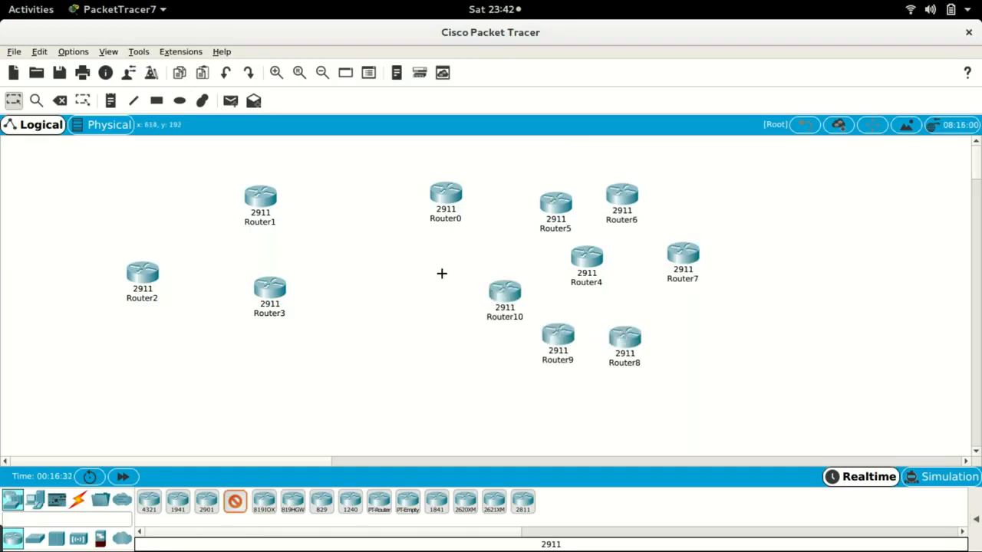
{"action": "left_click", "coordinate": [426, 273]}
{"action": "key", "text": "Escape"}
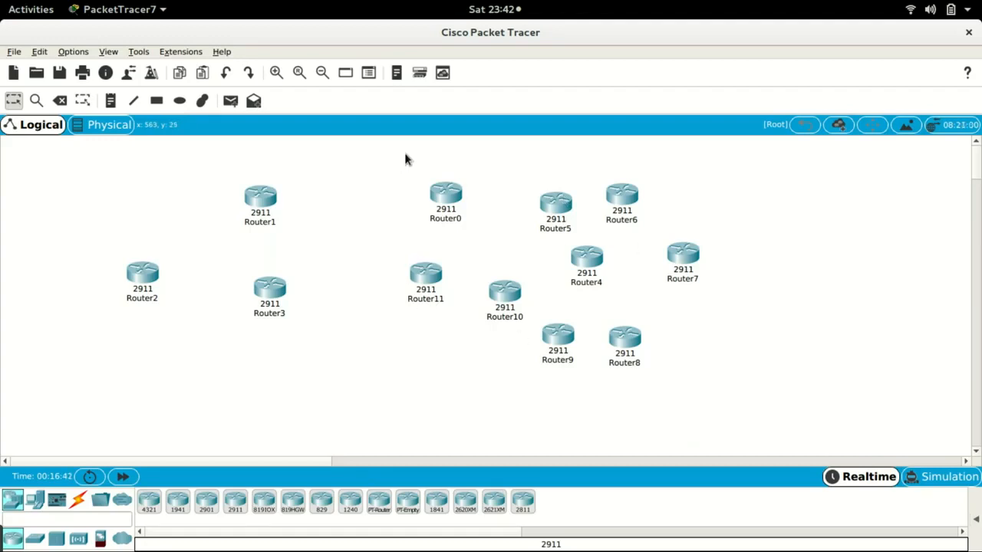
- Select the nine routers on the right side and delete them
{"action": "left_click_drag", "start_coordinate": [405, 154], "coordinate": [725, 370]}
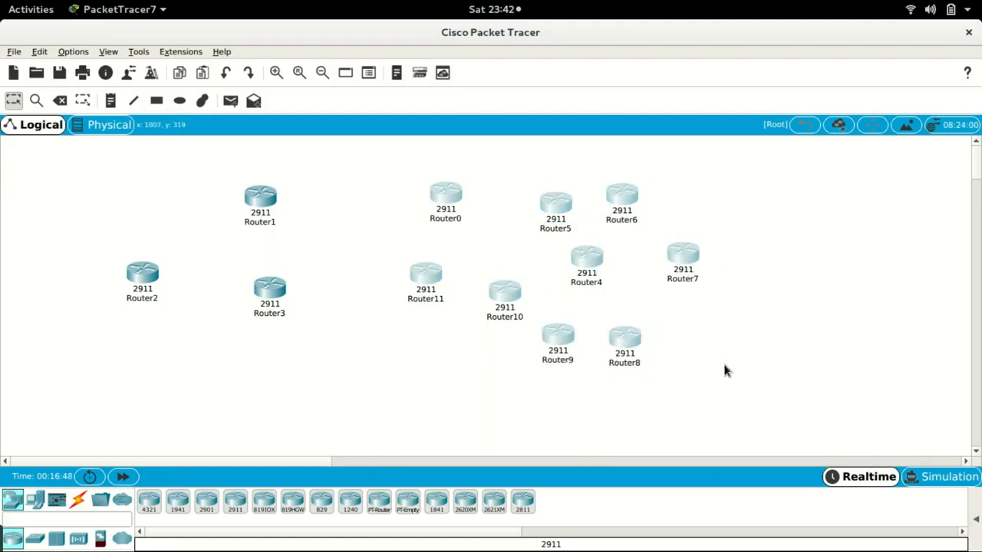
{"action": "key", "text": "Delete"}
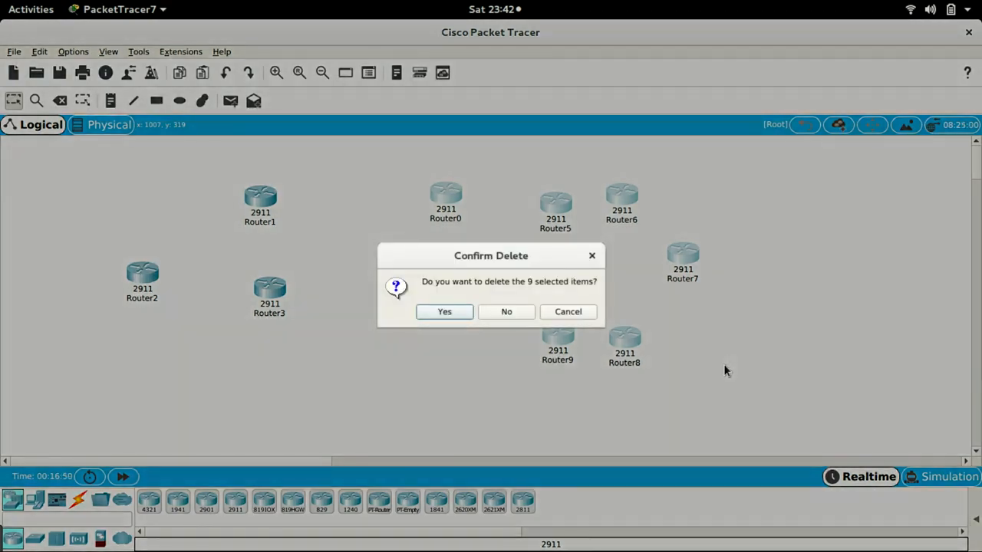
{"action": "left_click", "coordinate": [440, 312]}
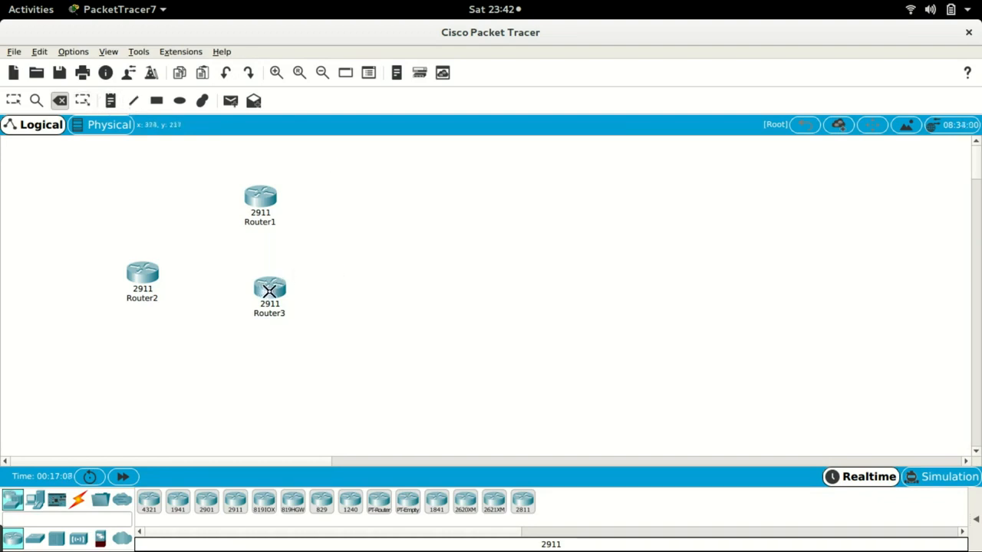
- Delete Router3 and Router2 with the Delete tool
{"action": "mouse_move", "coordinate": [270, 286]}
{"action": "left_click", "coordinate": [272, 288]}
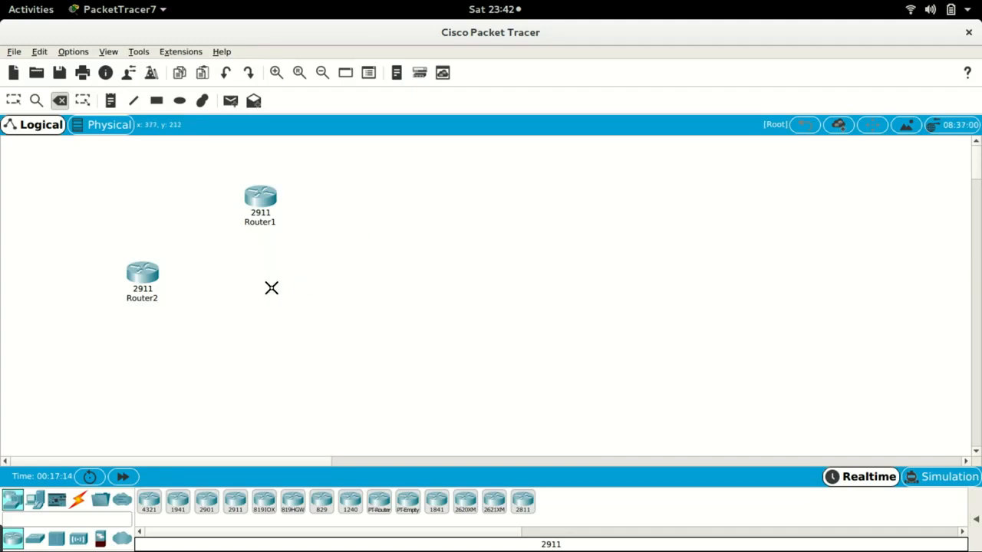
{"action": "left_click", "coordinate": [144, 275]}
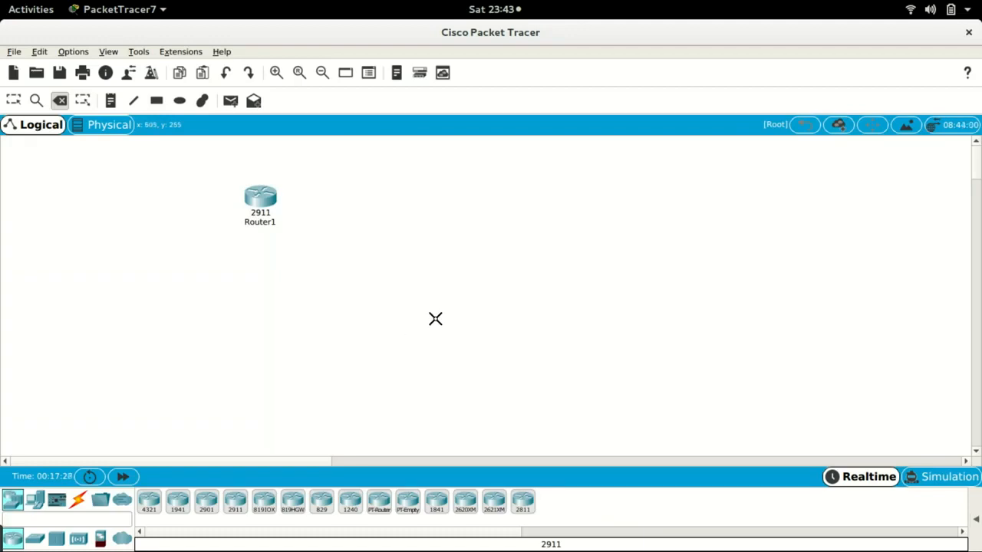
{"action": "key", "text": "Escape"}
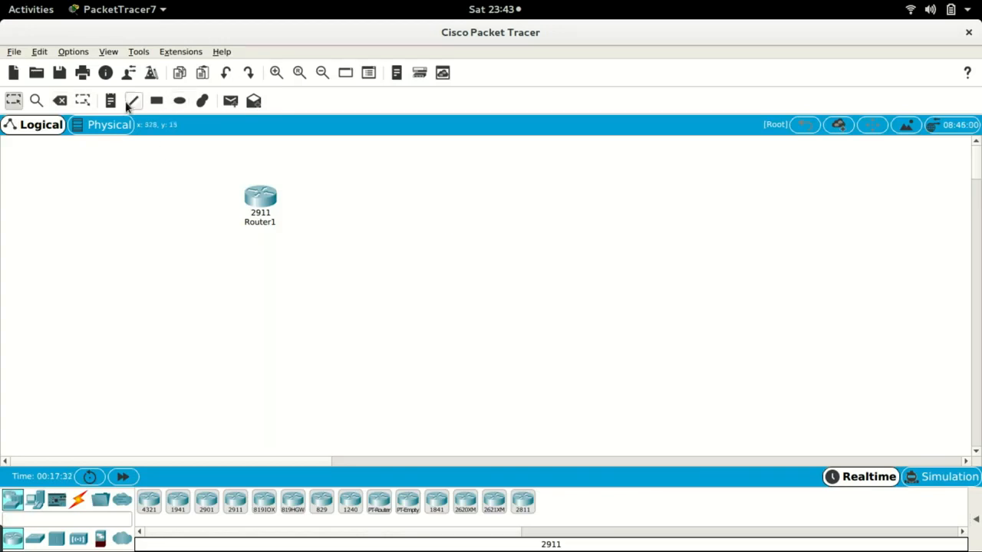
- Move Router1 to the top centre of the workspace
{"action": "left_click", "coordinate": [60, 103]}
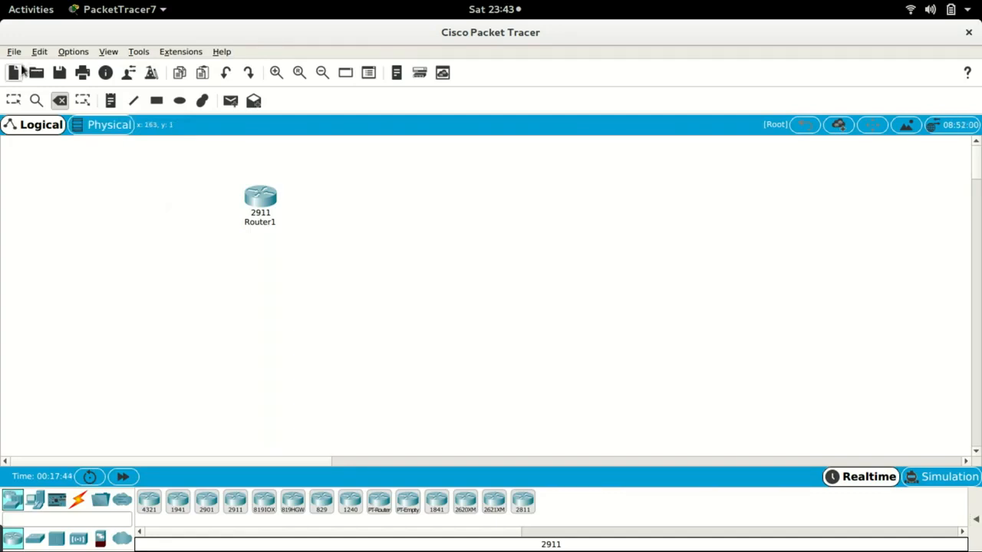
{"action": "left_click", "coordinate": [12, 102]}
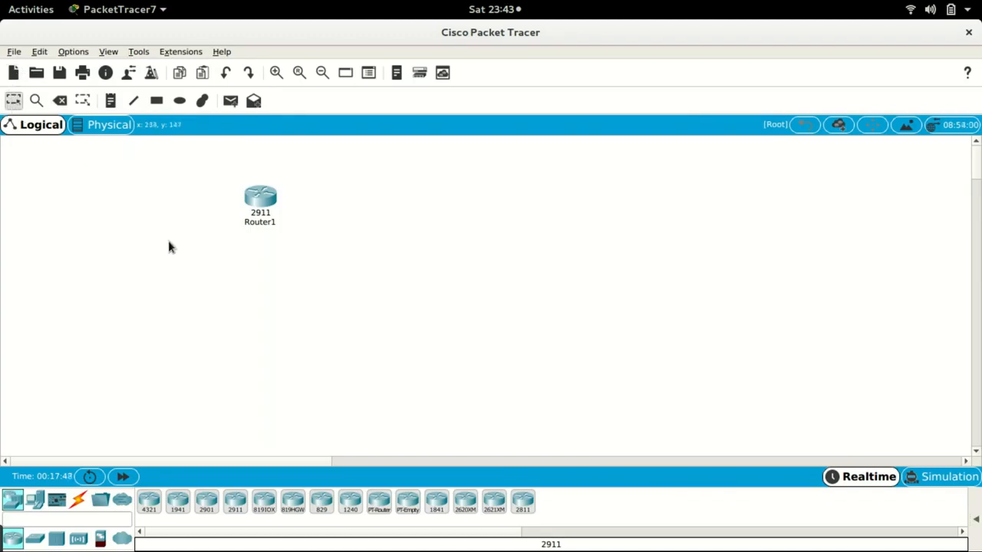
{"action": "left_click_drag", "start_coordinate": [263, 207], "coordinate": [480, 191]}
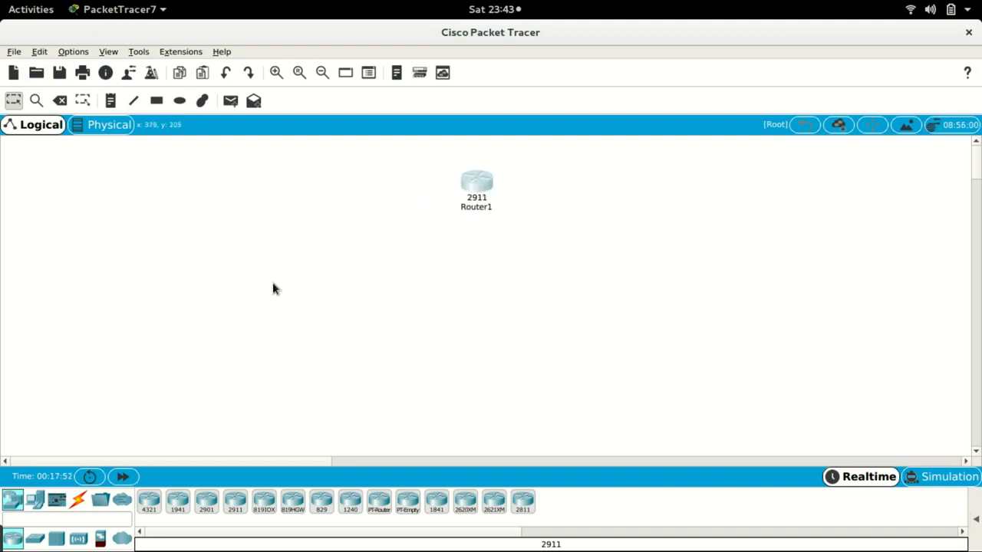
- Place two 2960-24TT switches below the router, one on each side
{"action": "left_click", "coordinate": [35, 539]}
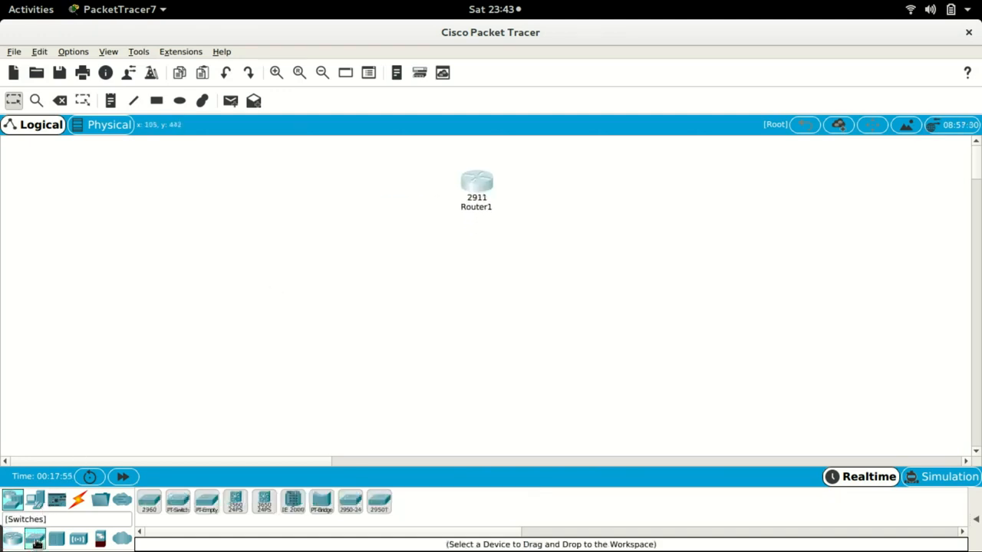
{"action": "left_click", "coordinate": [150, 505]}
{"action": "left_click", "coordinate": [297, 268]}
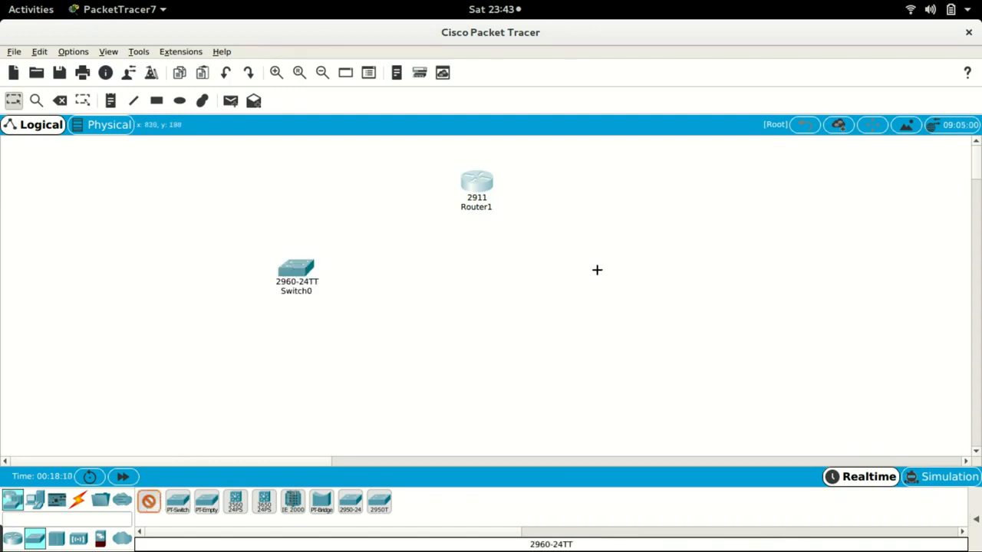
{"action": "left_click", "coordinate": [597, 266]}
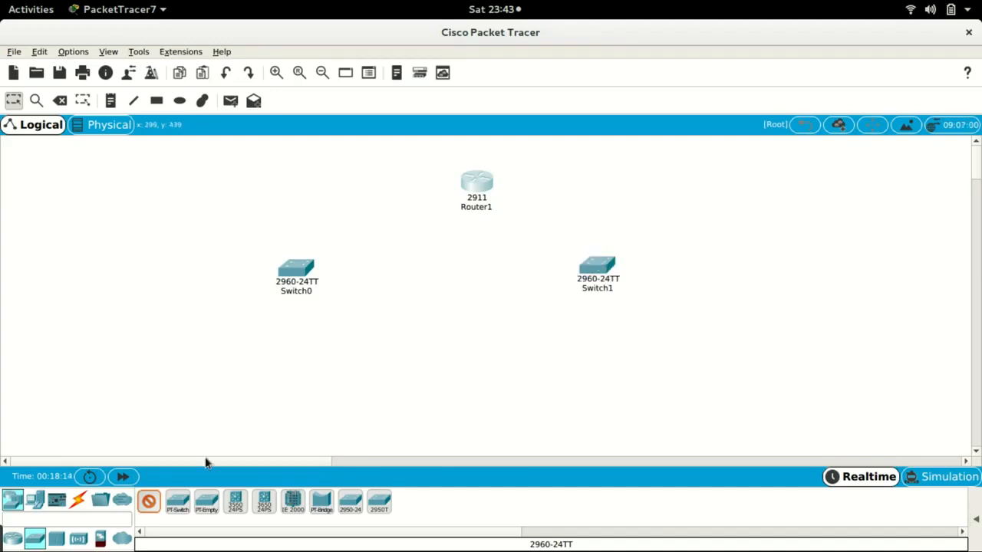
- Place four PC-PT computers below the switches, two under each switch
{"action": "left_click", "coordinate": [36, 501]}
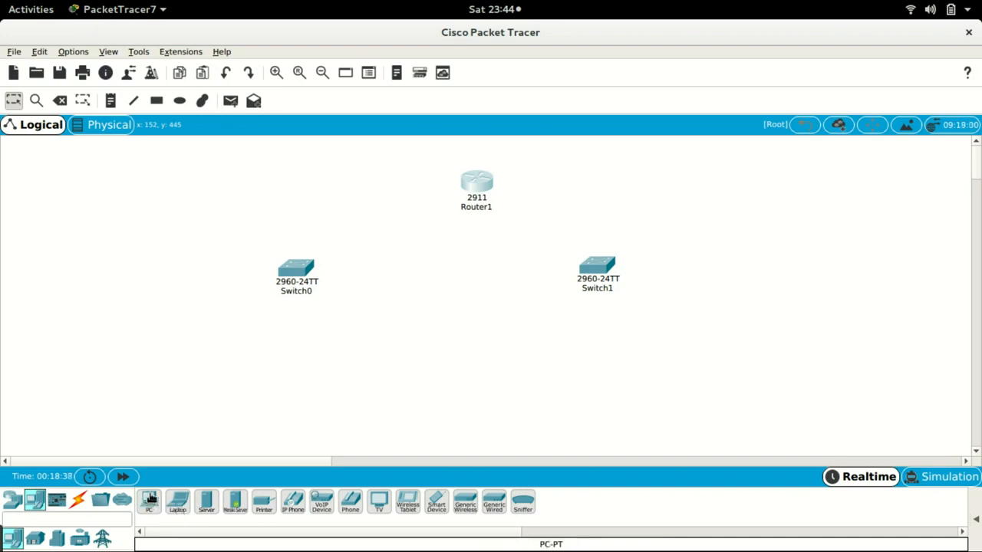
{"action": "left_click", "coordinate": [150, 503]}
{"action": "left_click", "coordinate": [187, 341]}
{"action": "left_click", "coordinate": [333, 342]}
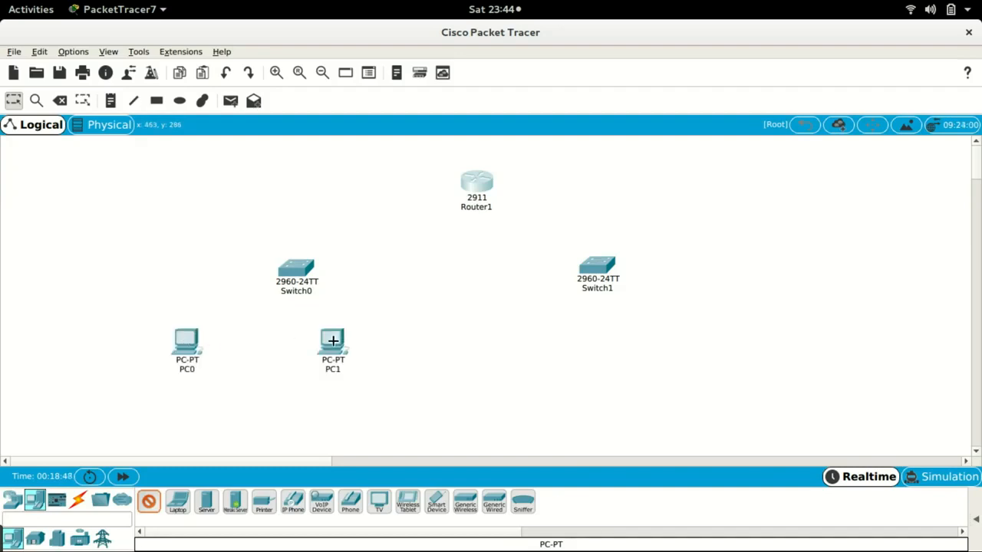
{"action": "left_click", "coordinate": [541, 350]}
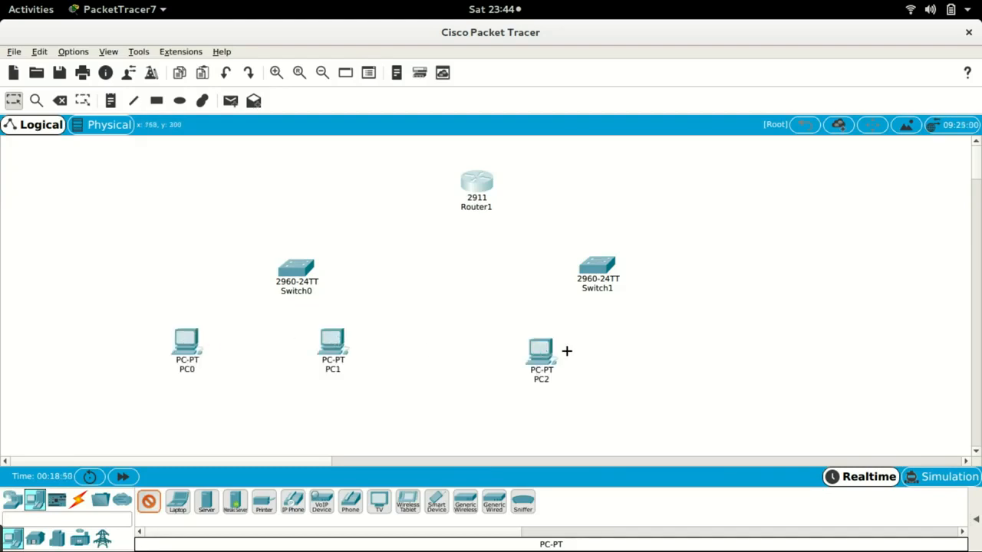
{"action": "left_click", "coordinate": [670, 352]}
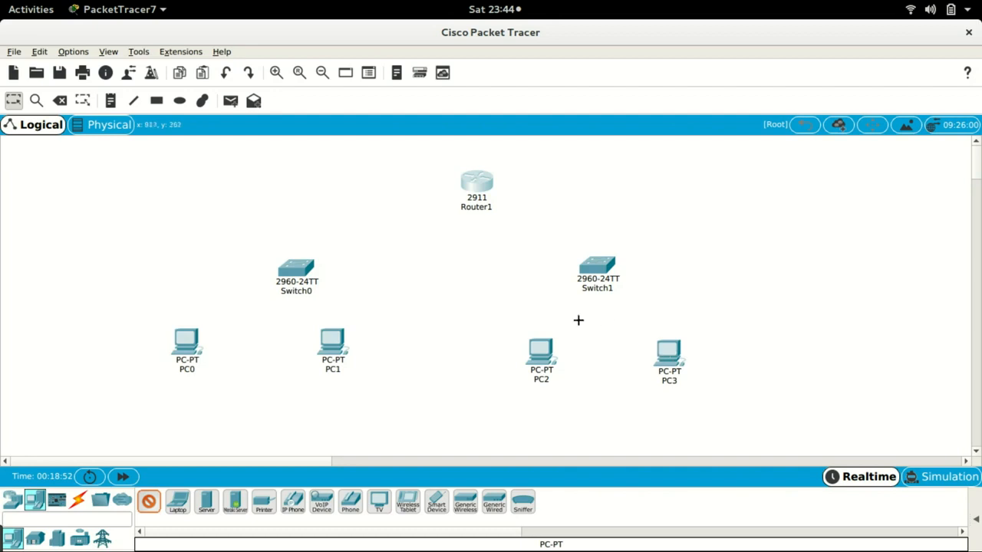
- Using the automatic connection type, cable PC0 and PC1 to Switch0
{"action": "left_click", "coordinate": [78, 502]}
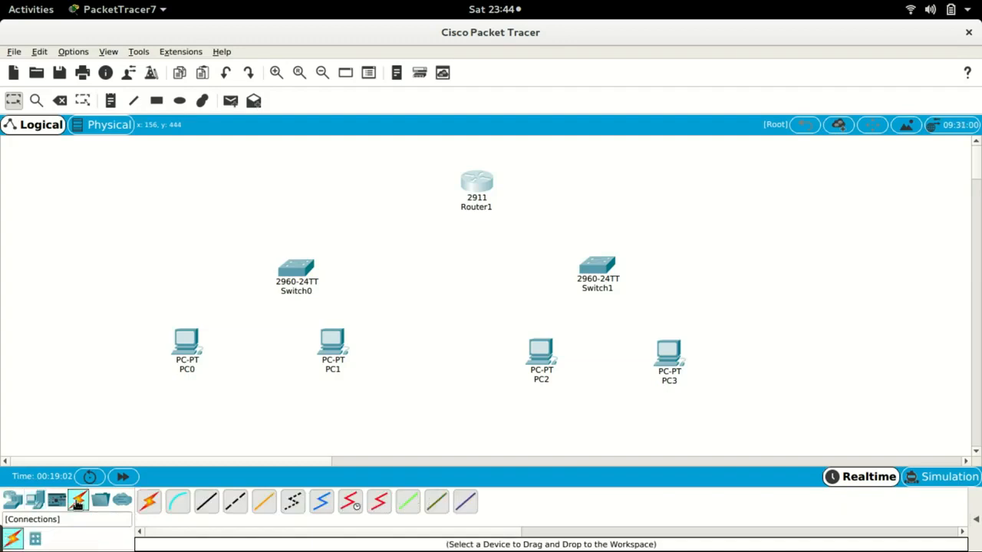
{"action": "left_click", "coordinate": [150, 502]}
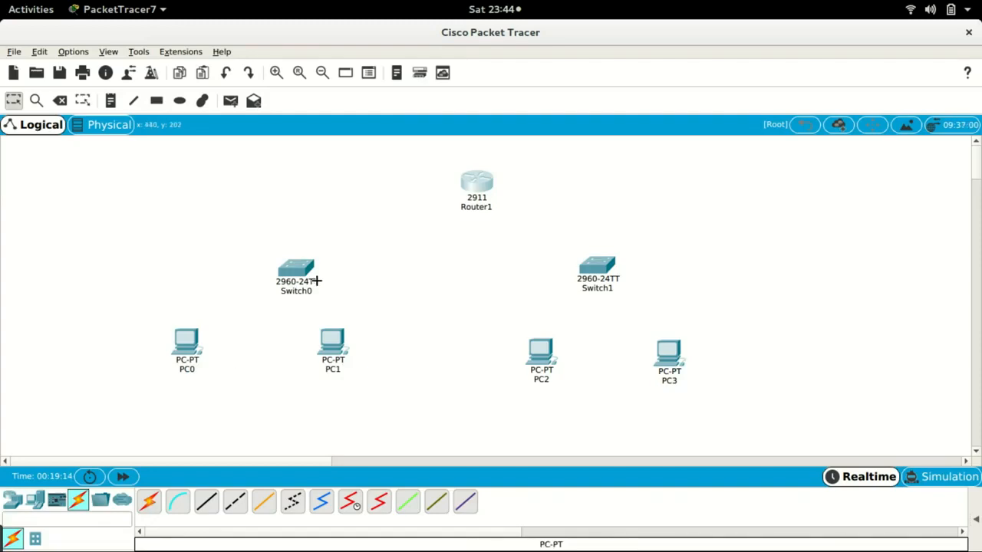
{"action": "mouse_move", "coordinate": [316, 281]}
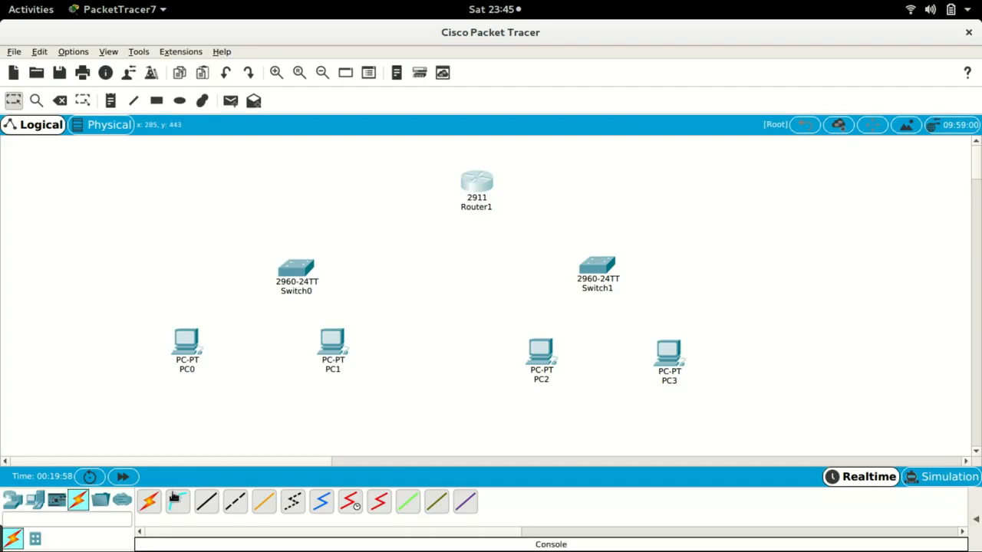
{"action": "left_click", "coordinate": [150, 503]}
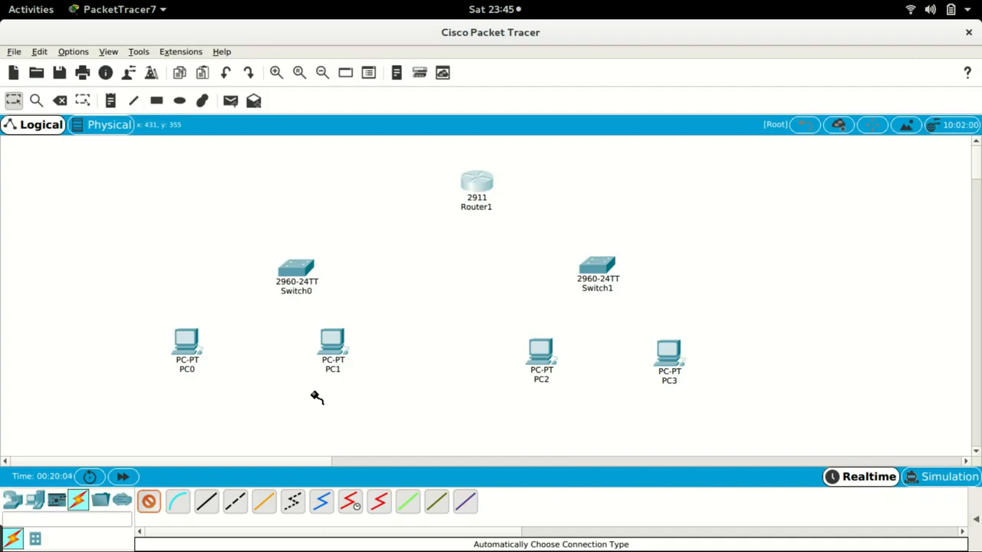
{"action": "left_click", "coordinate": [156, 504]}
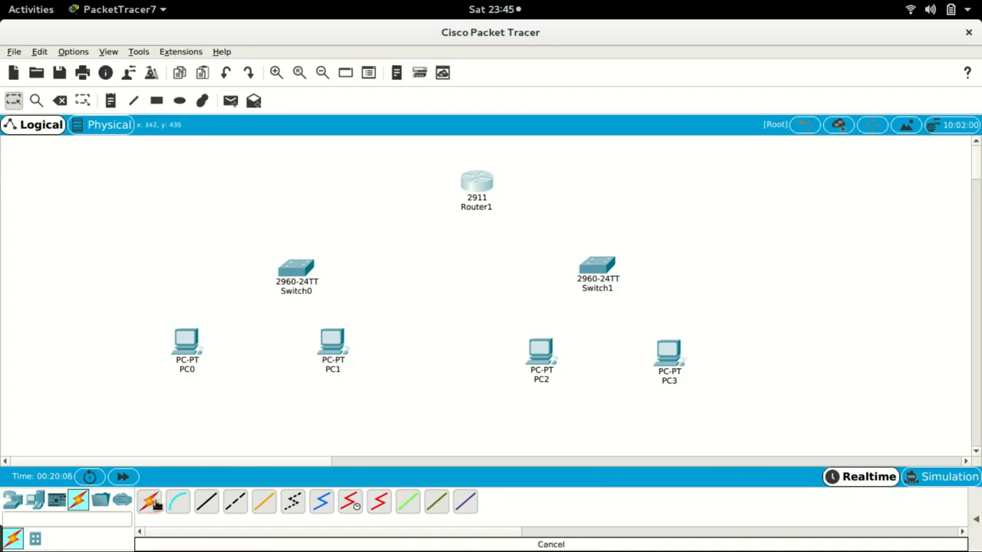
{"action": "left_click", "coordinate": [156, 504]}
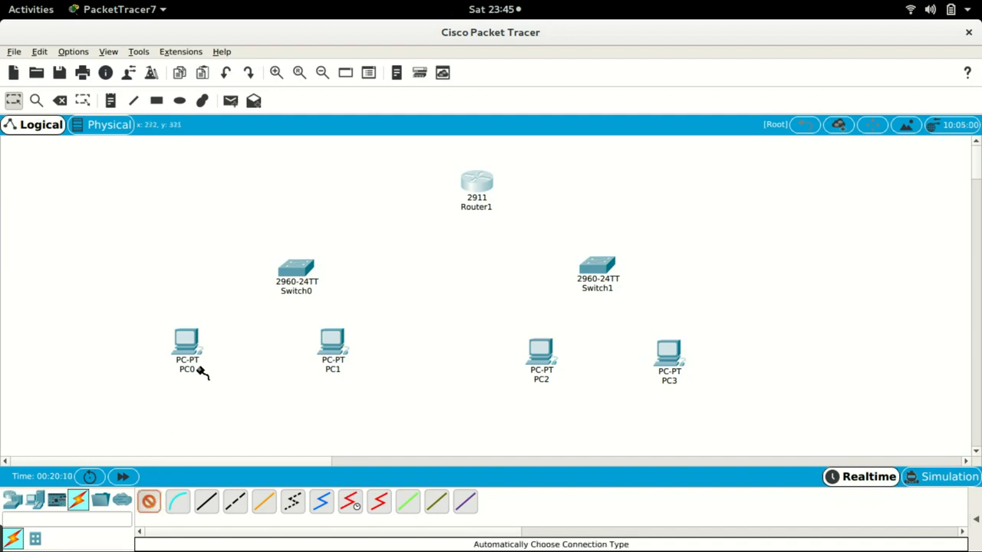
{"action": "left_click", "coordinate": [187, 343]}
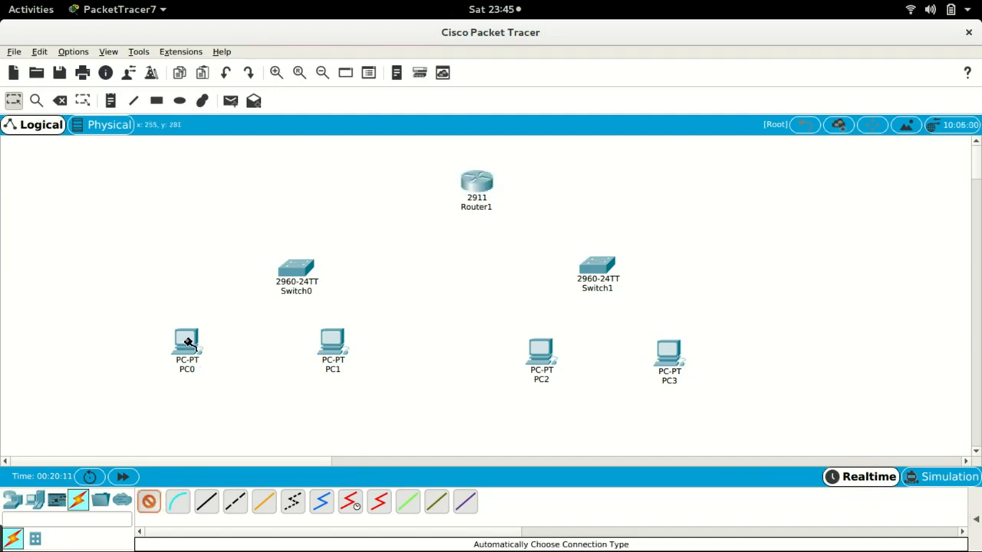
{"action": "left_click", "coordinate": [296, 271]}
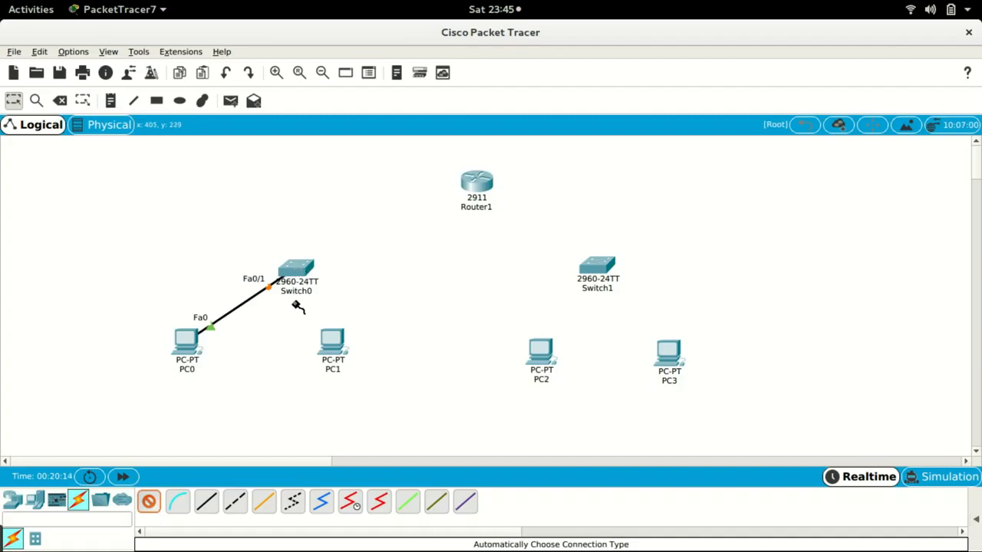
{"action": "left_click", "coordinate": [301, 269]}
{"action": "left_click", "coordinate": [335, 347]}
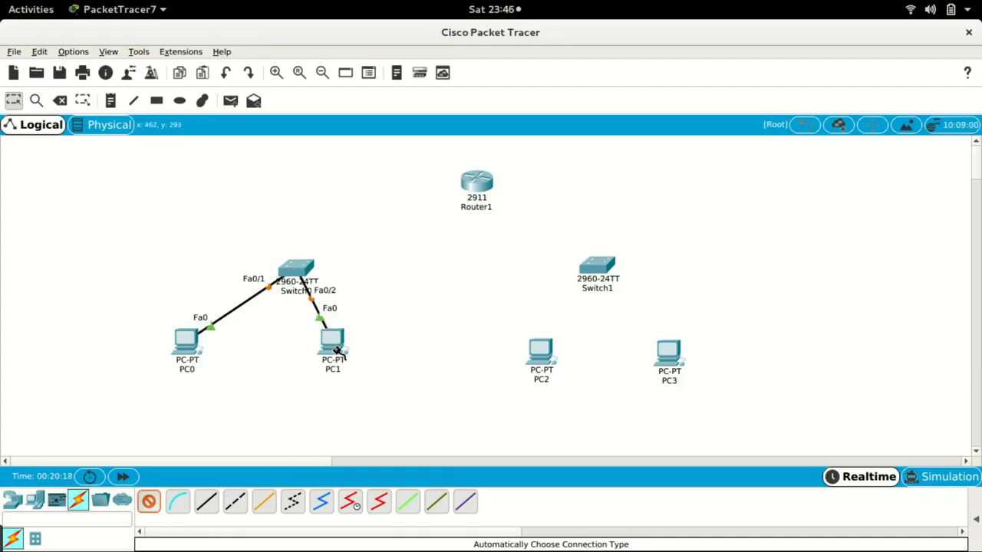
- Cable Router1 to Switch0 and to Switch1
{"action": "left_click", "coordinate": [298, 267]}
{"action": "left_click", "coordinate": [474, 186]}
{"action": "left_click", "coordinate": [474, 185]}
{"action": "left_click", "coordinate": [599, 263]}
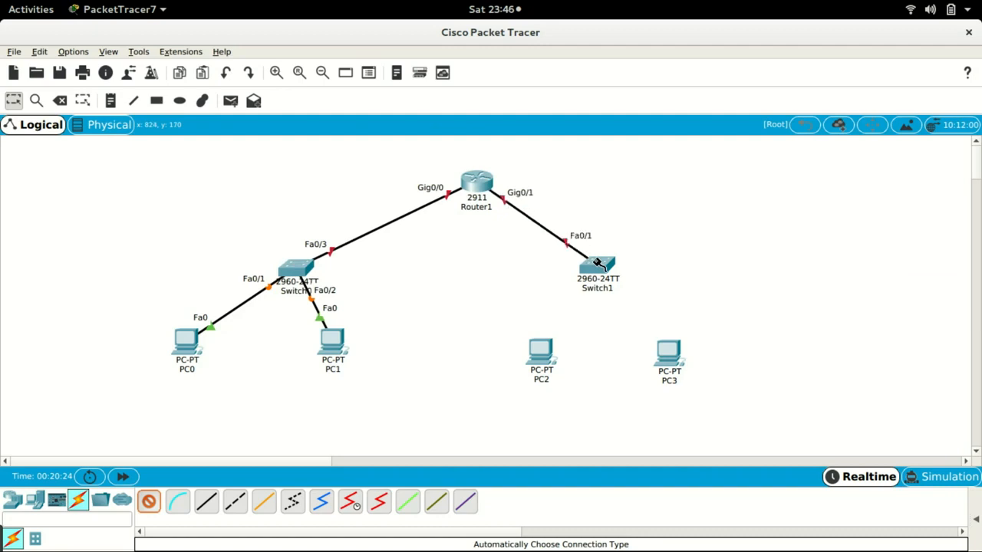
- Cable PC2 and PC3 to Switch1
{"action": "left_click", "coordinate": [599, 263]}
{"action": "left_click", "coordinate": [539, 349]}
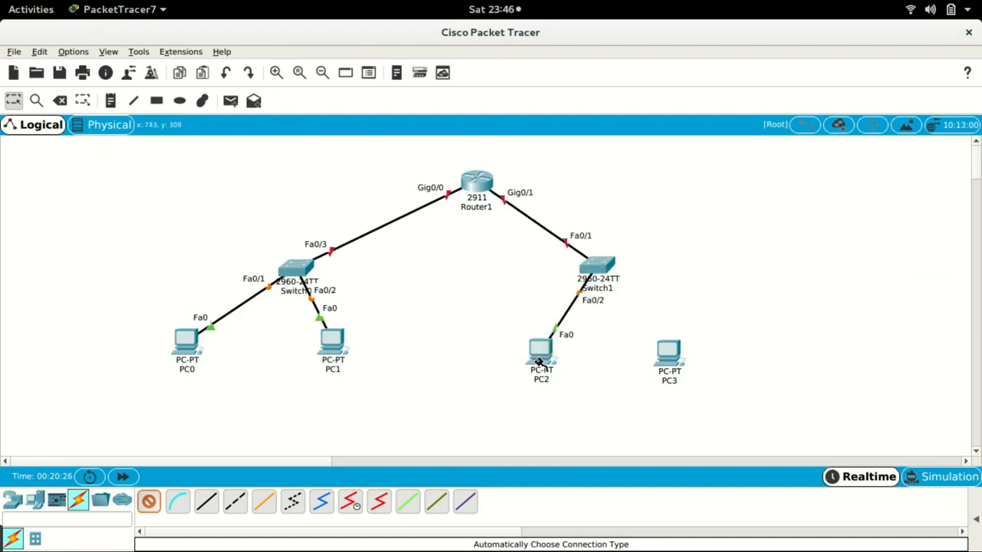
{"action": "left_click", "coordinate": [668, 352]}
{"action": "left_click", "coordinate": [596, 265]}
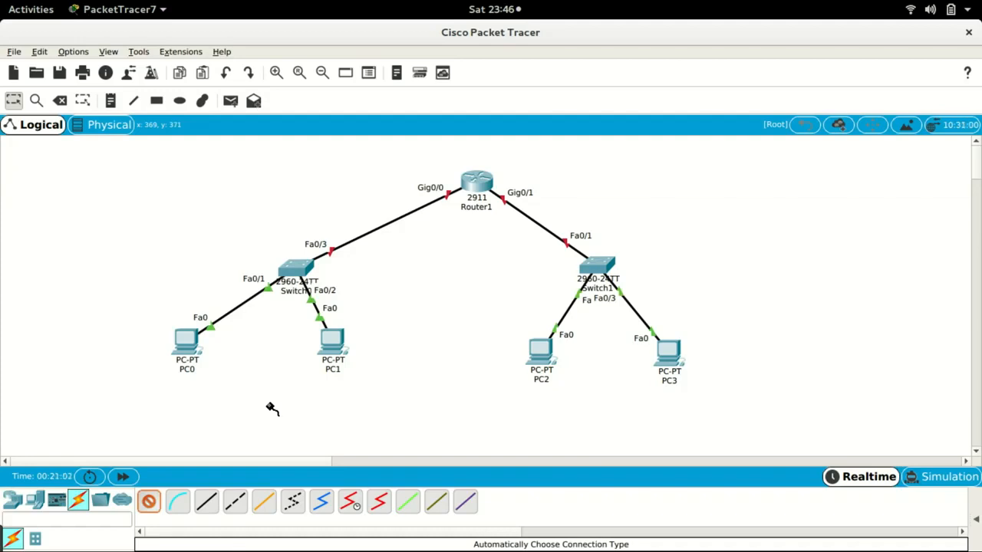
- Move Switch1, PC3 and PC2 further right to spread out the right branch
{"action": "left_click", "coordinate": [272, 408]}
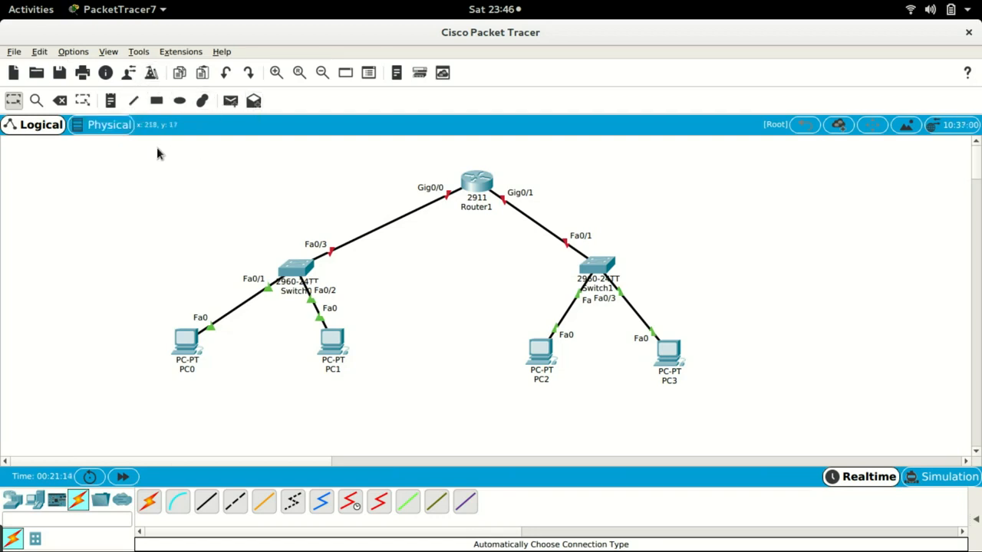
{"action": "left_click_drag", "start_coordinate": [596, 267], "coordinate": [647, 263]}
{"action": "left_click_drag", "start_coordinate": [669, 359], "coordinate": [743, 353]}
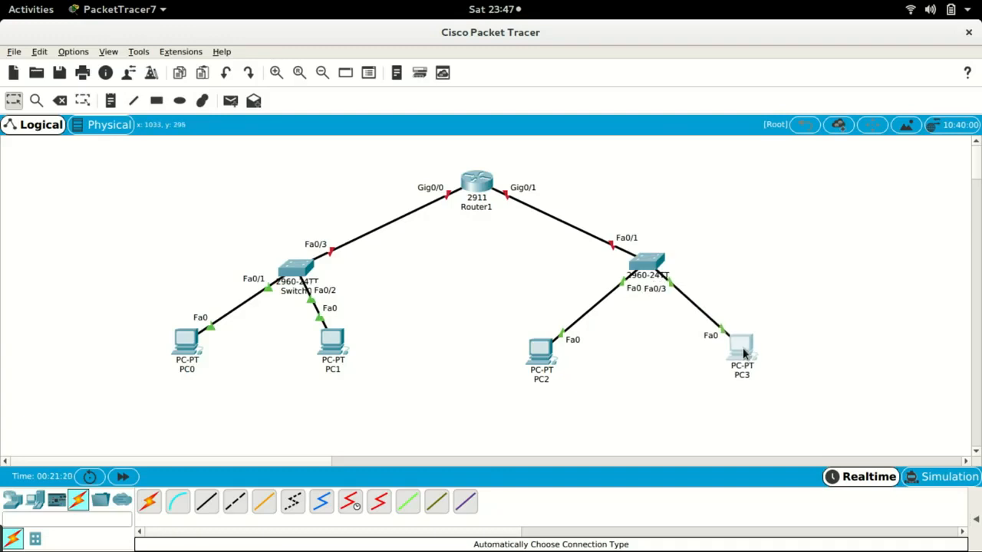
{"action": "left_click_drag", "start_coordinate": [551, 352], "coordinate": [590, 351]}
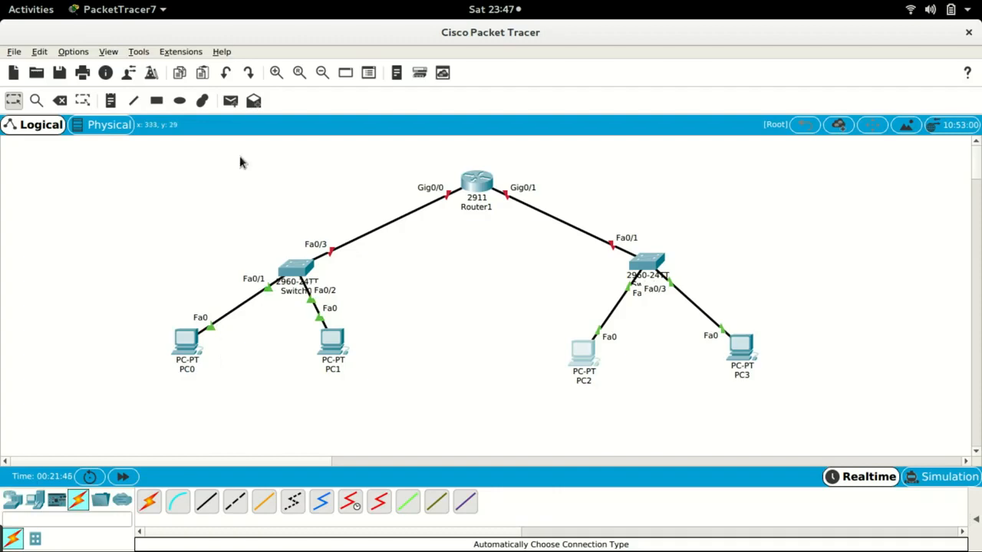
- Add a note reading 192.168.1.0 beside the Router1–Switch0 link
{"action": "left_click", "coordinate": [111, 103]}
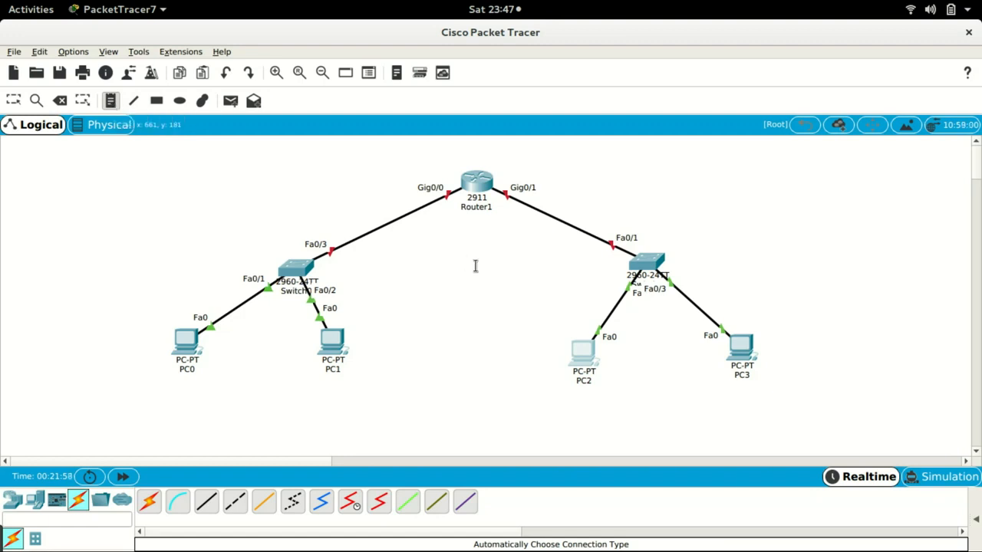
{"action": "left_click", "coordinate": [313, 183]}
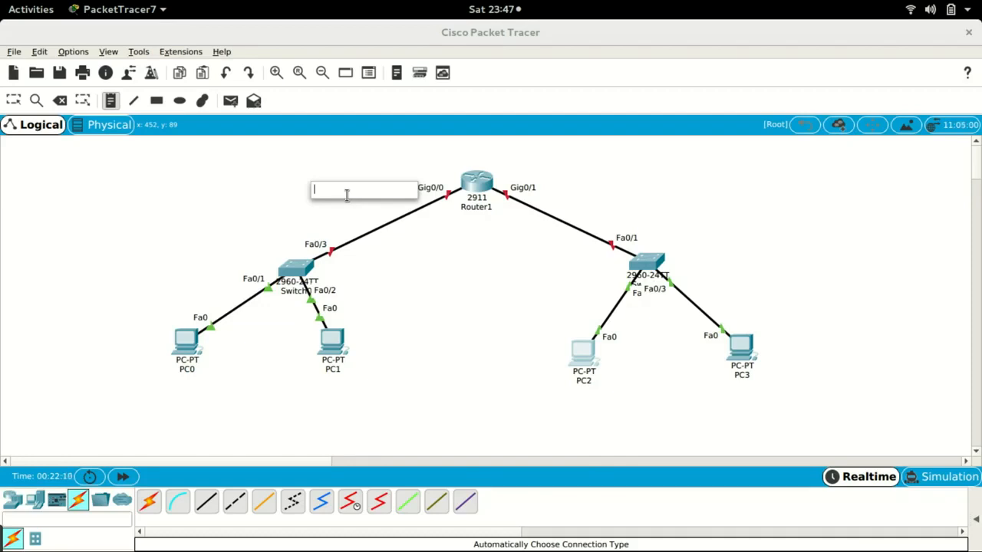
{"action": "type", "text": "19"}
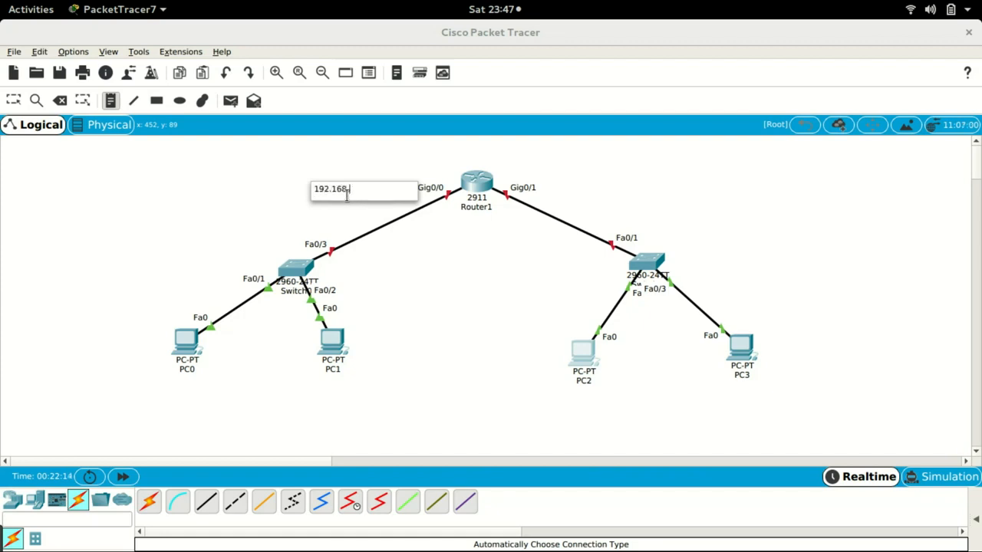
{"action": "type", "text": "2.168.1.0"}
{"action": "key", "text": "Escape"}
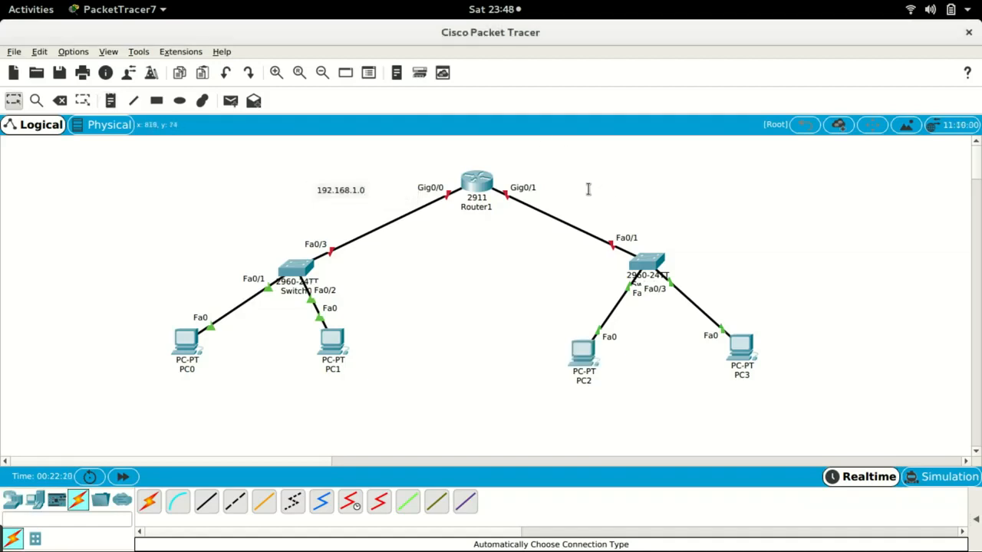
- Add a note reading 192.168.2.0 beside the Router1–Switch1 link
{"action": "left_click", "coordinate": [110, 100]}
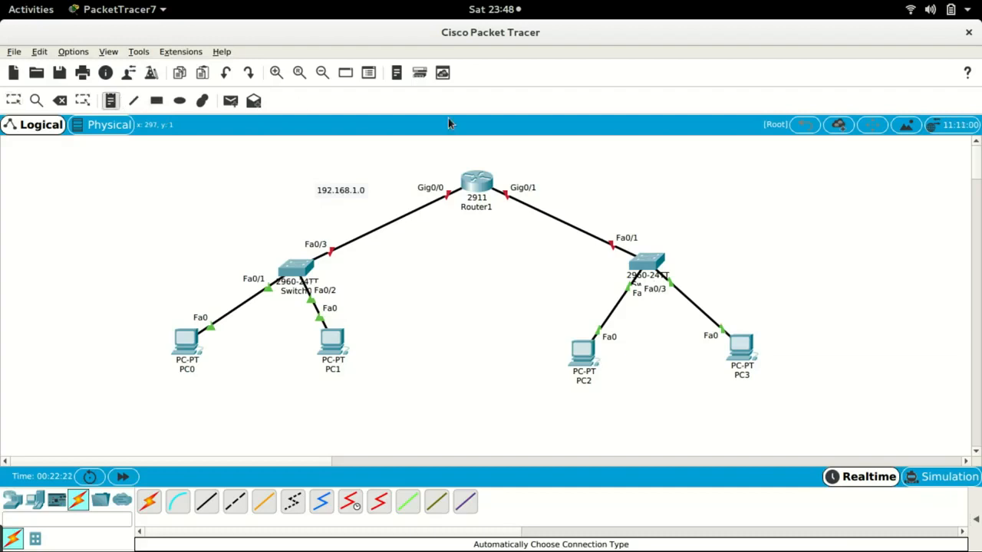
{"action": "left_click", "coordinate": [583, 196]}
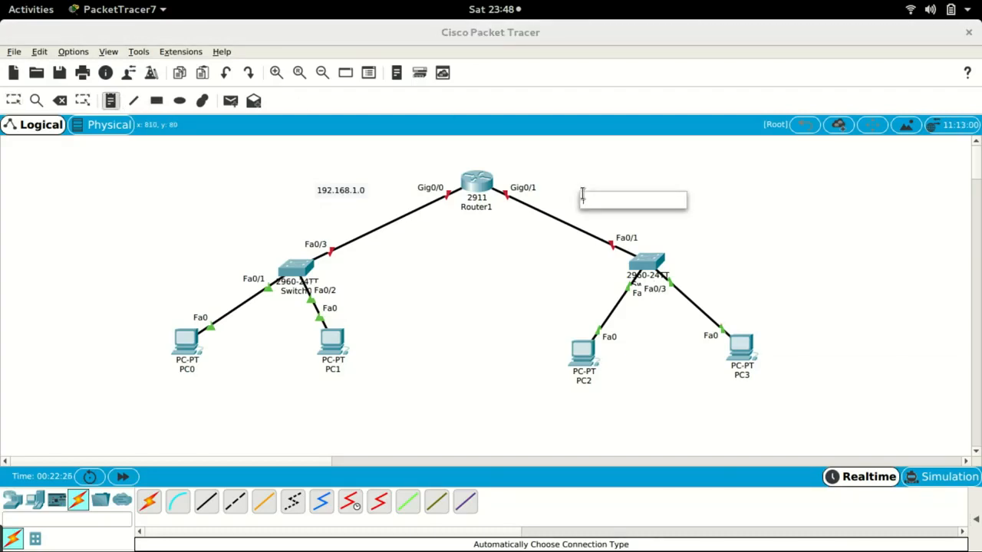
{"action": "type", "text": "192.168.2.0"}
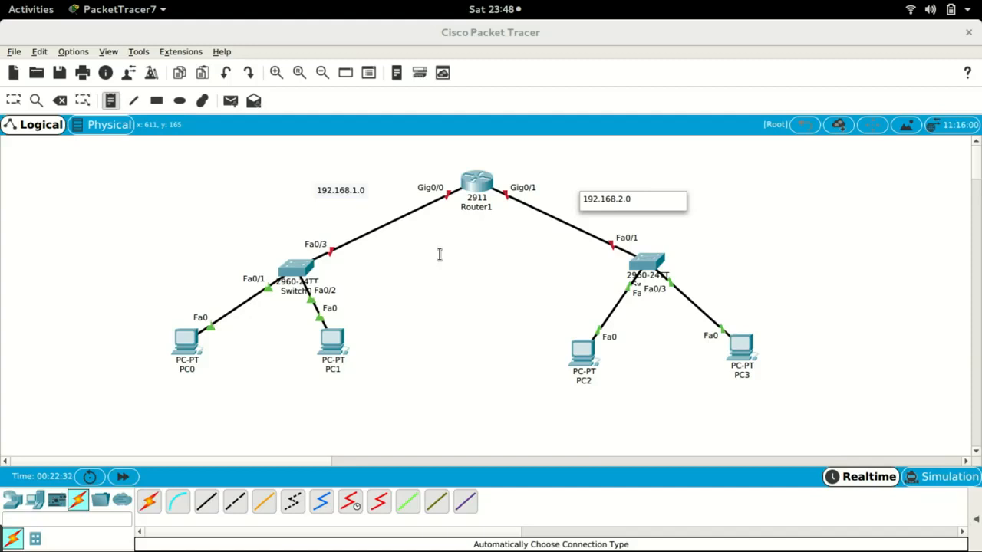
{"action": "key", "text": "Escape"}
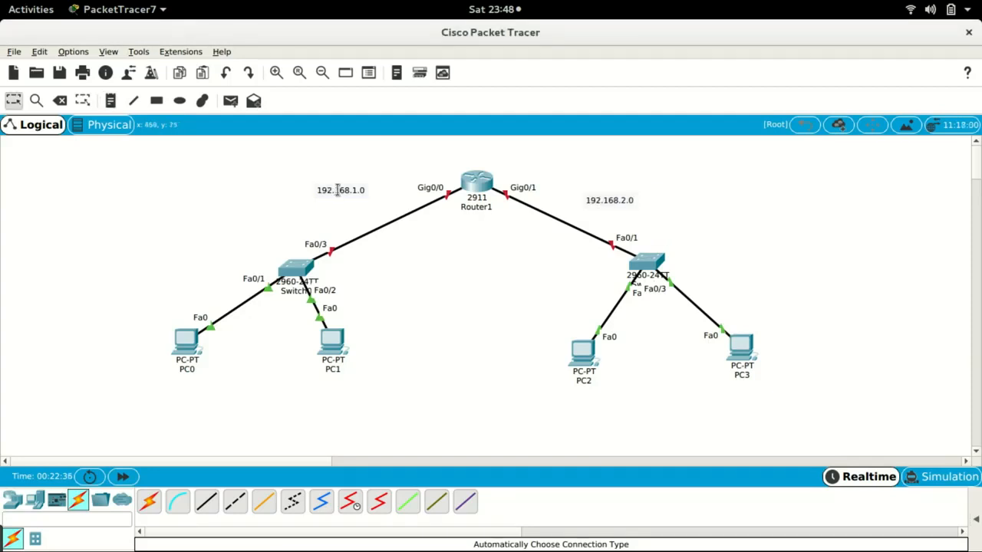
- Nudge both network notes closer to their links and move PC1 slightly right
{"action": "left_click_drag", "start_coordinate": [337, 190], "coordinate": [358, 192]}
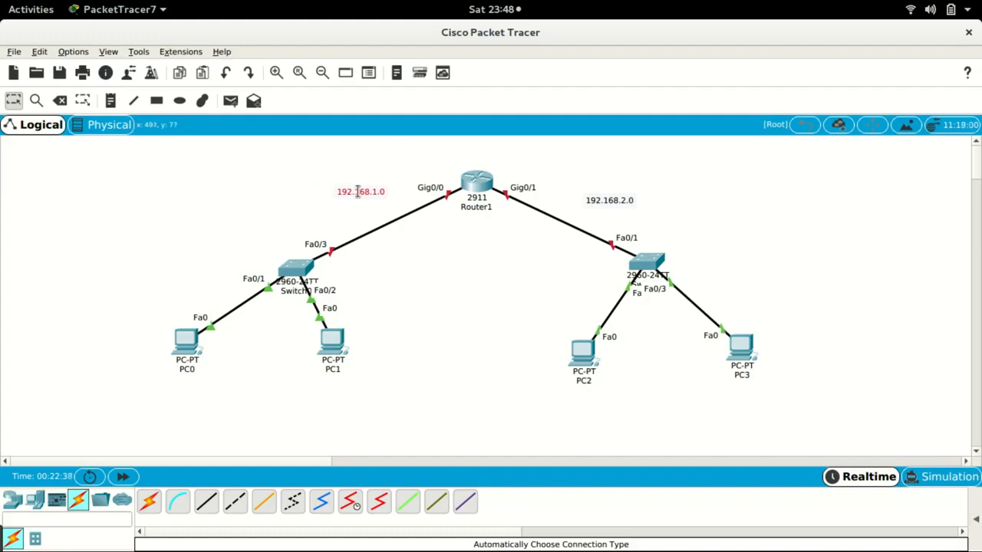
{"action": "left_click_drag", "start_coordinate": [619, 201], "coordinate": [593, 192]}
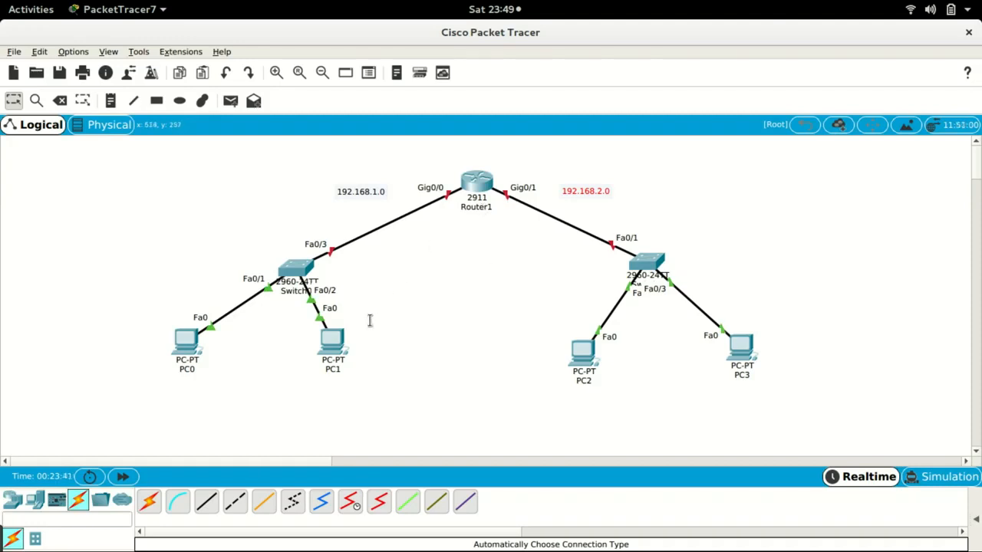
{"action": "left_click_drag", "start_coordinate": [334, 338], "coordinate": [369, 342]}
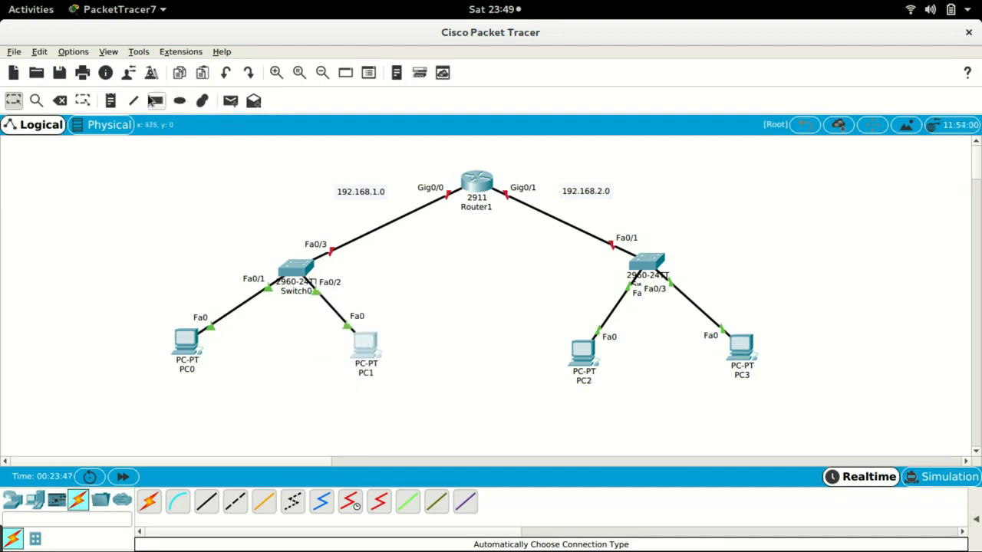
- Add a note reading 1.1 just below Router1's Gig0/0 port
{"action": "left_click", "coordinate": [111, 105]}
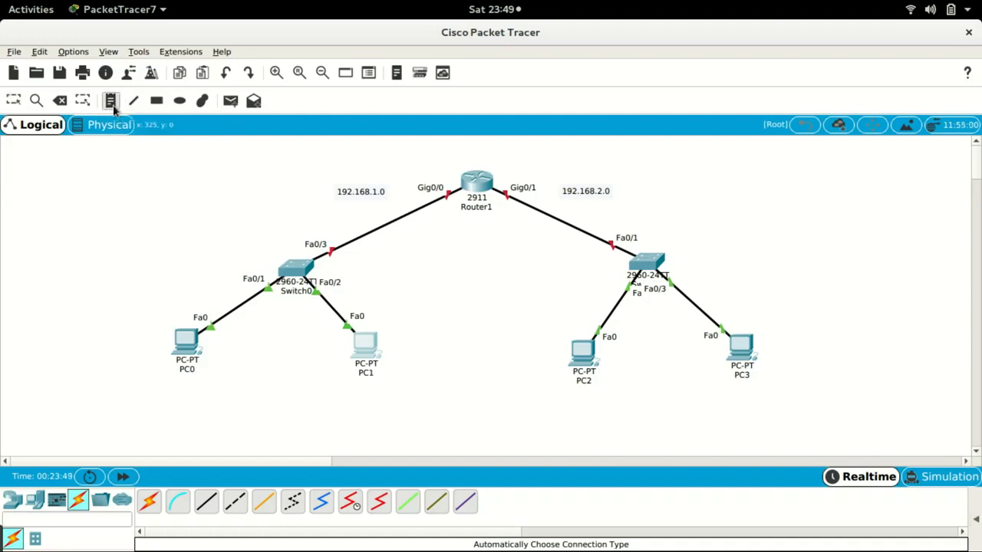
{"action": "left_click", "coordinate": [444, 213]}
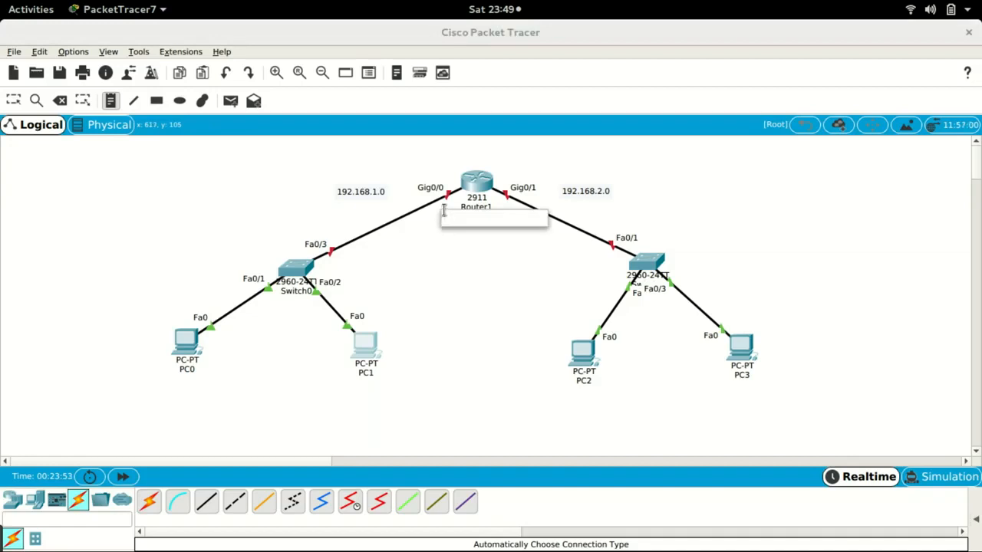
{"action": "type", "text": "1.1"}
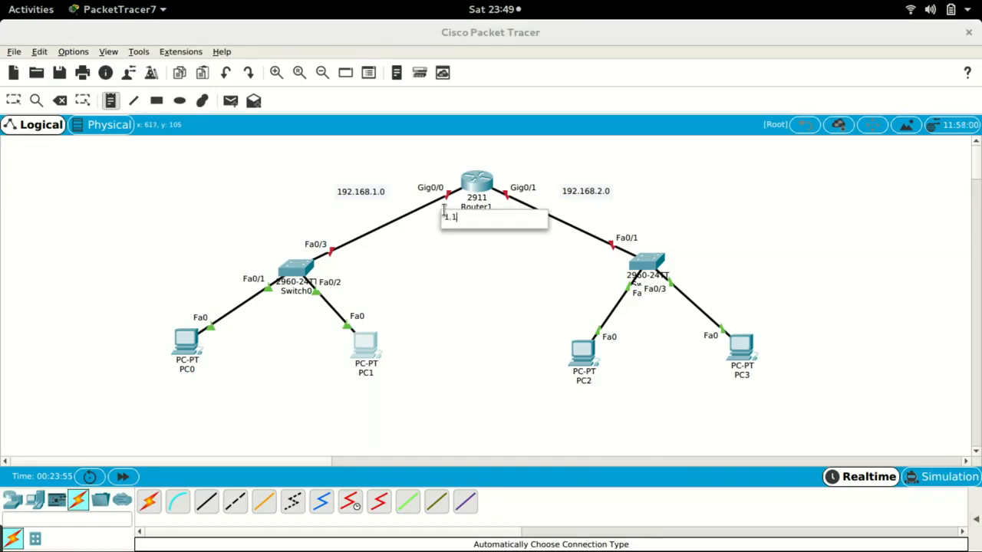
{"action": "left_click", "coordinate": [464, 250]}
{"action": "left_click_drag", "start_coordinate": [449, 217], "coordinate": [446, 211]}
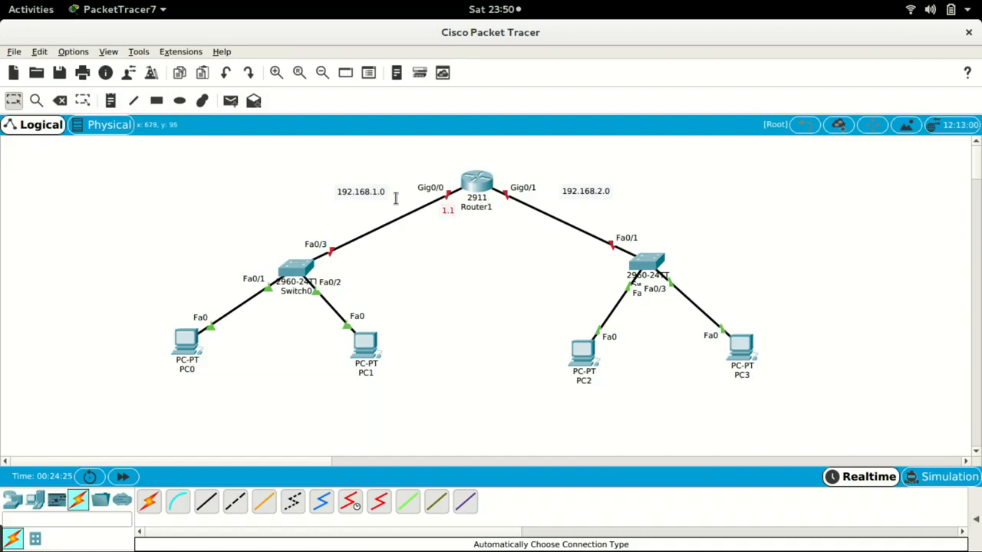
- Add a note reading 1.2 below PC0
{"action": "left_click", "coordinate": [109, 105]}
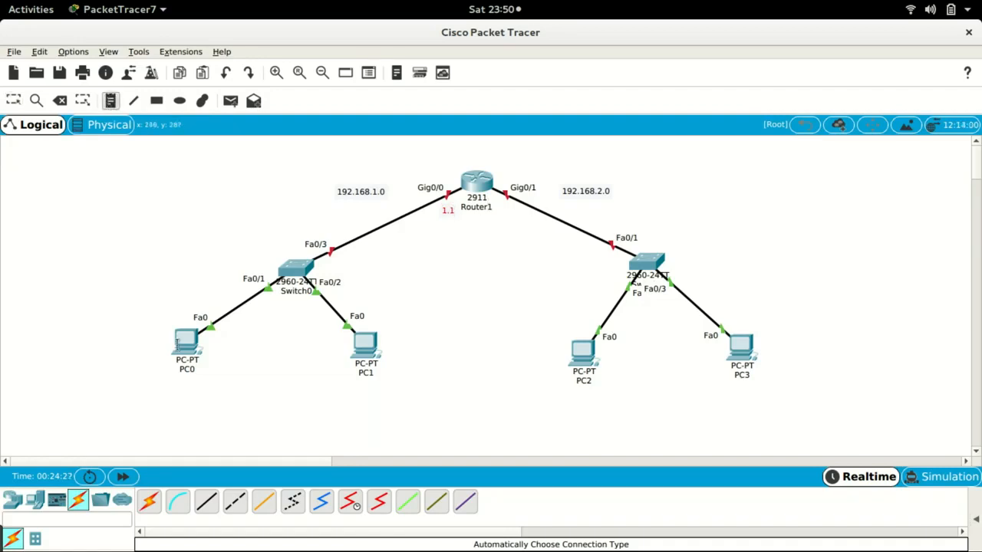
{"action": "left_click", "coordinate": [179, 388]}
{"action": "type", "text": "1.2"}
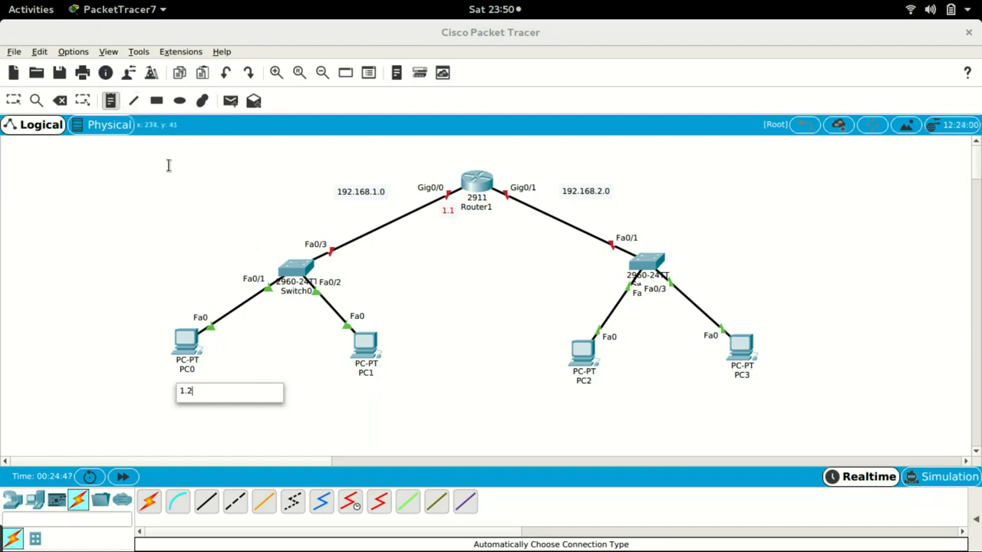
- Add a note reading 1.3 just below PC1
{"action": "left_click", "coordinate": [114, 101]}
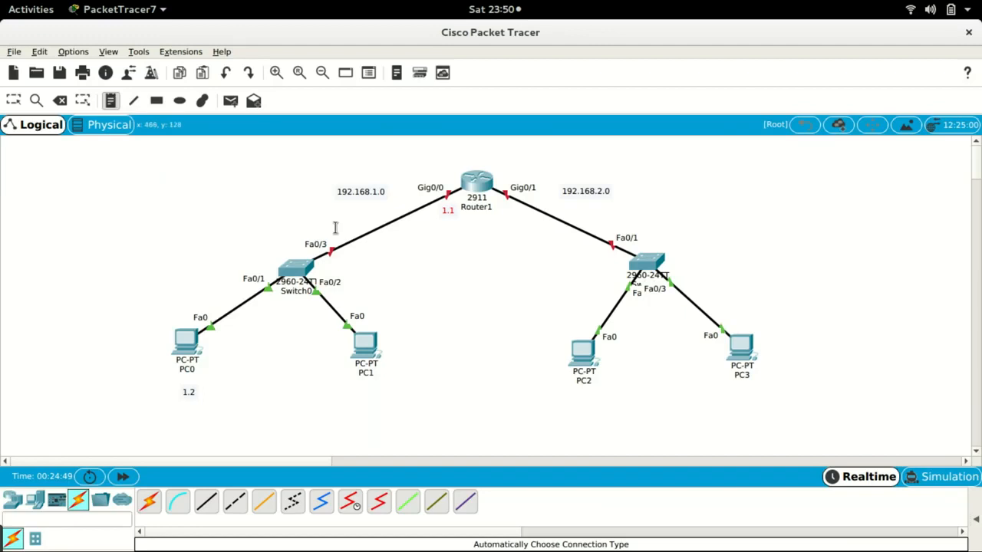
{"action": "left_click", "coordinate": [356, 390]}
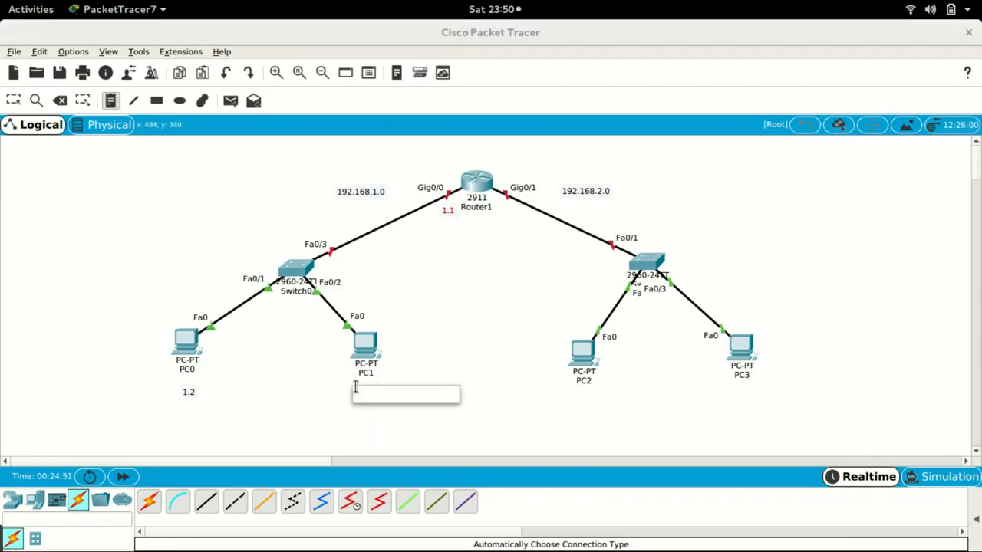
{"action": "type", "text": "192"}
{"action": "key", "text": "BackSpace"}
{"action": "key", "text": "BackSpace"}
{"action": "key", "text": "BackSpace"}
{"action": "key", "text": "BackSpace"}
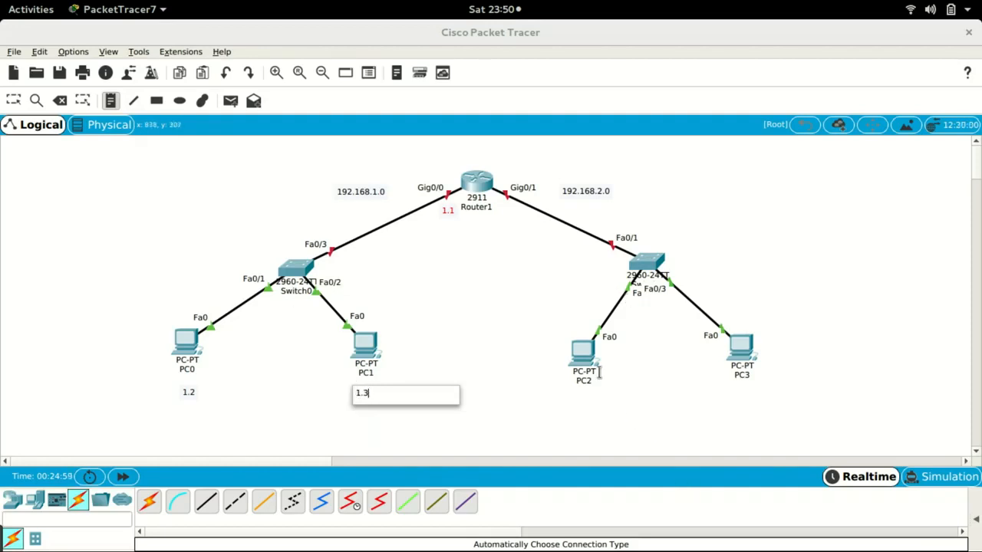
{"action": "key", "text": "Escape"}
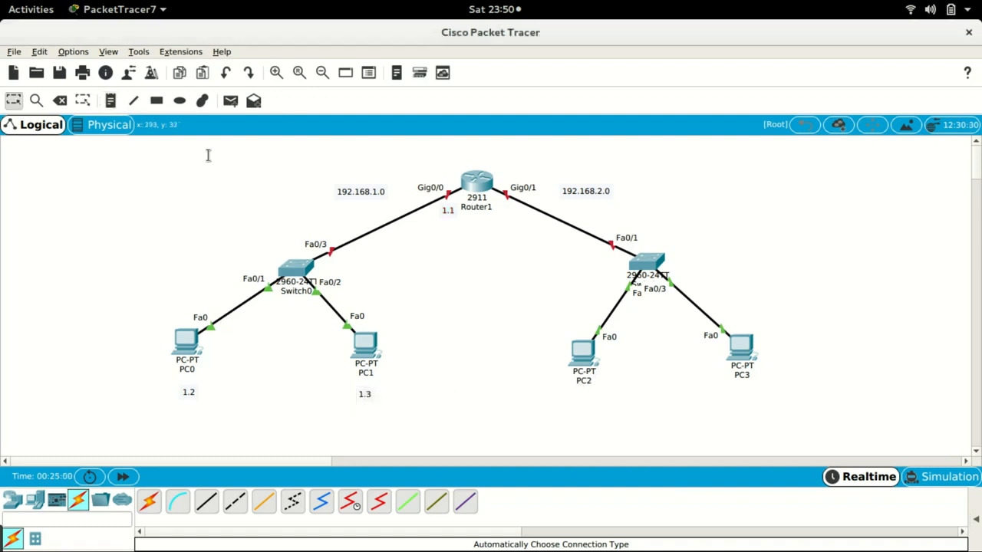
- Add a note reading 2.1 just below Router1's Gig0/1 port
{"action": "left_click", "coordinate": [111, 102]}
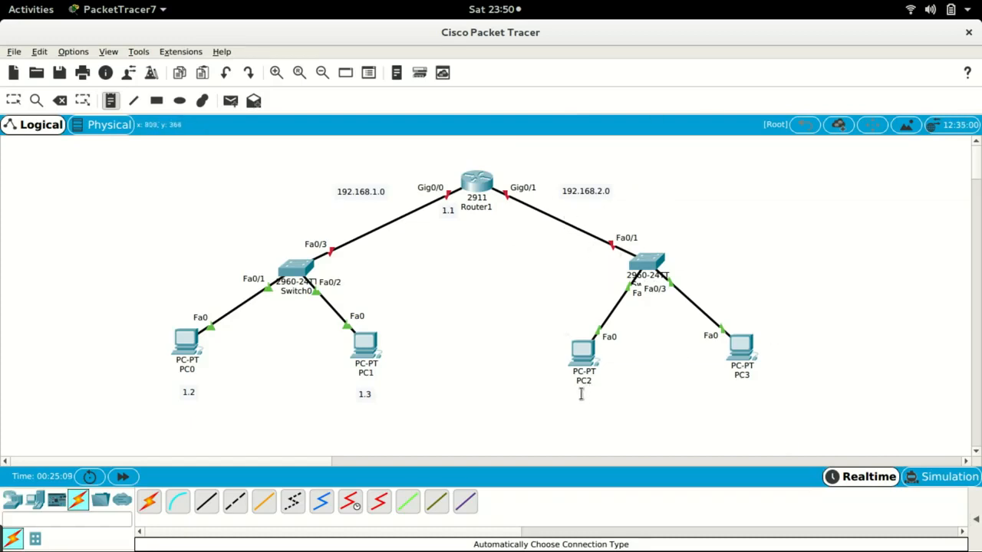
{"action": "left_click", "coordinate": [505, 207]}
{"action": "type", "text": "2"}
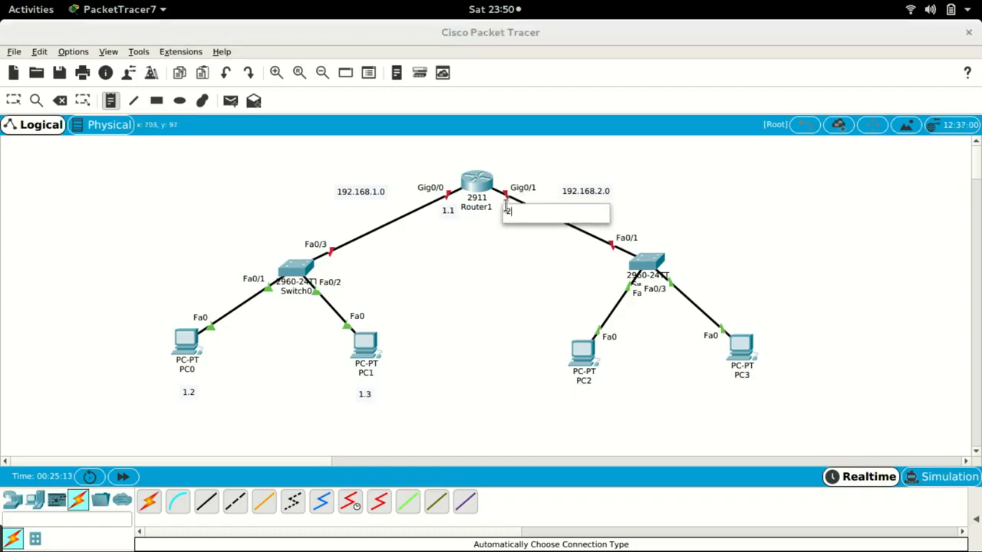
{"action": "type", "text": ".1"}
{"action": "key", "text": "Escape"}
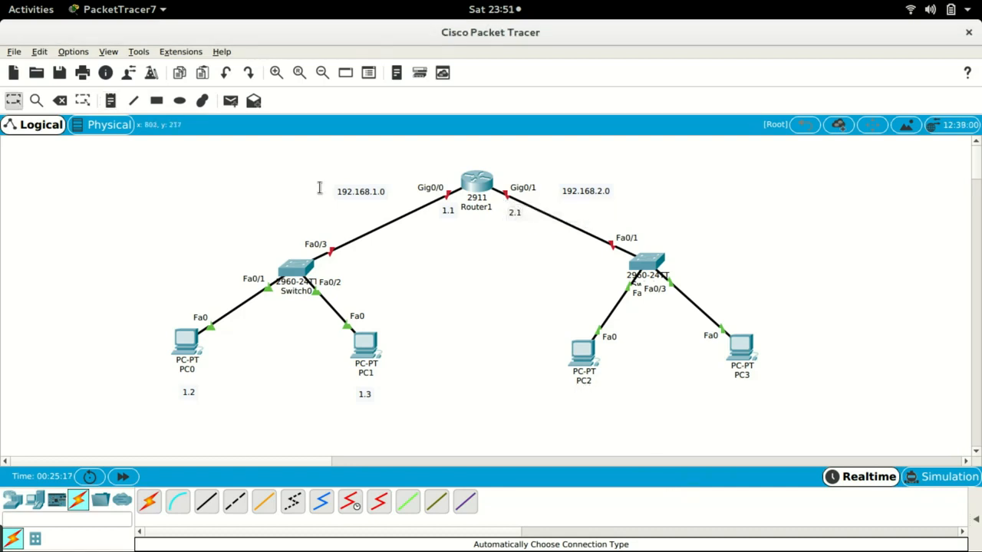
- Add a note reading 2.2 below PC2
{"action": "left_click", "coordinate": [111, 100]}
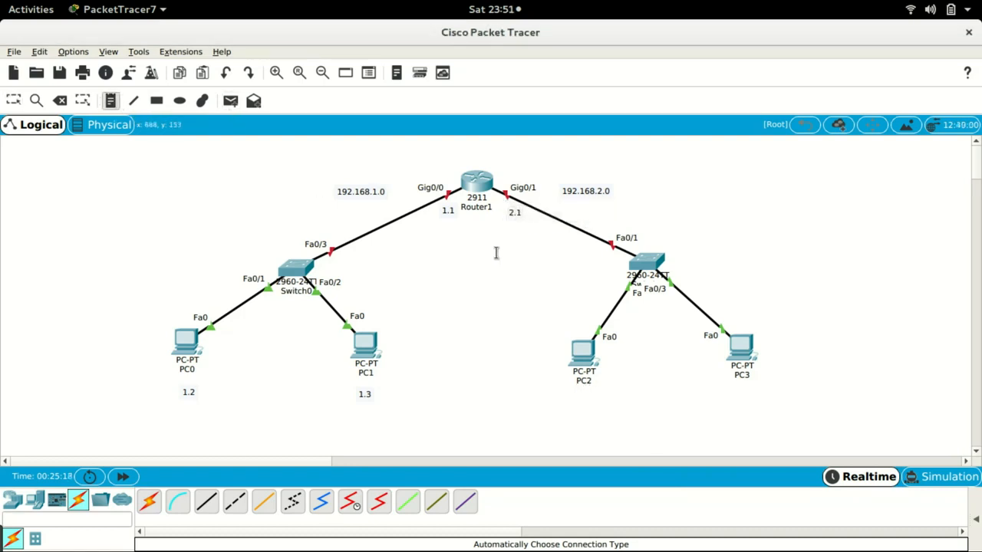
{"action": "left_click", "coordinate": [573, 397]}
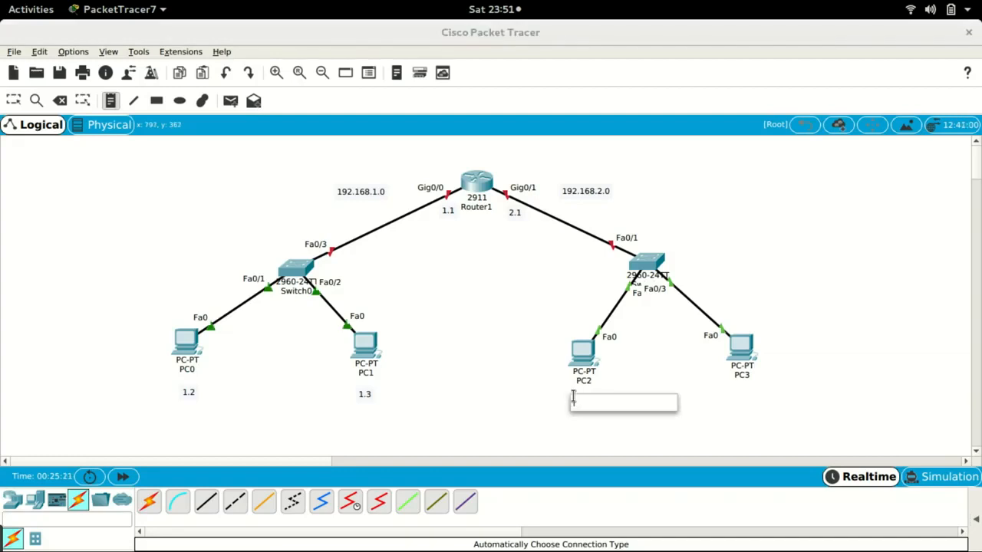
{"action": "type", "text": "2.2"}
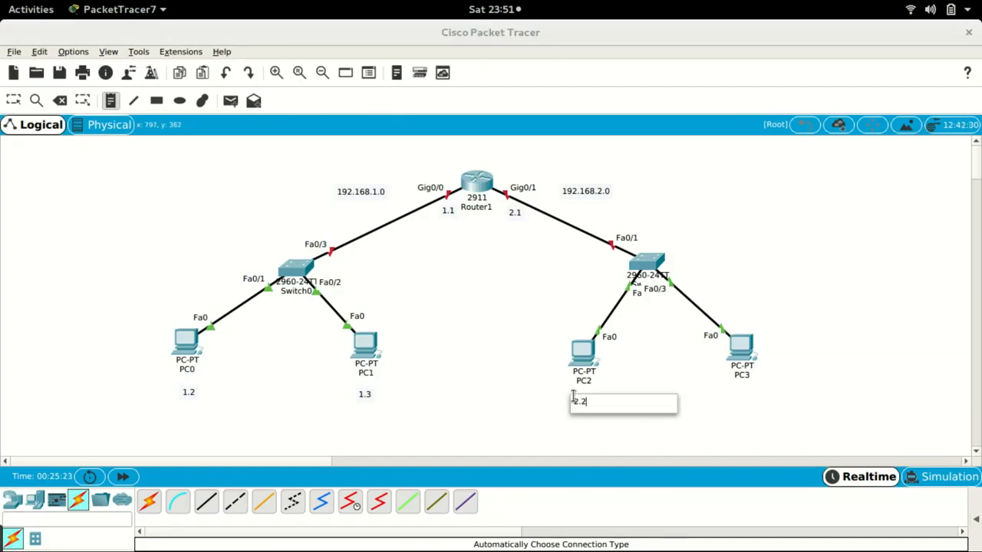
- Add a note reading 2.3 below PC3
{"action": "left_click", "coordinate": [110, 100]}
{"action": "left_click", "coordinate": [735, 393]}
{"action": "type", "text": "2."}
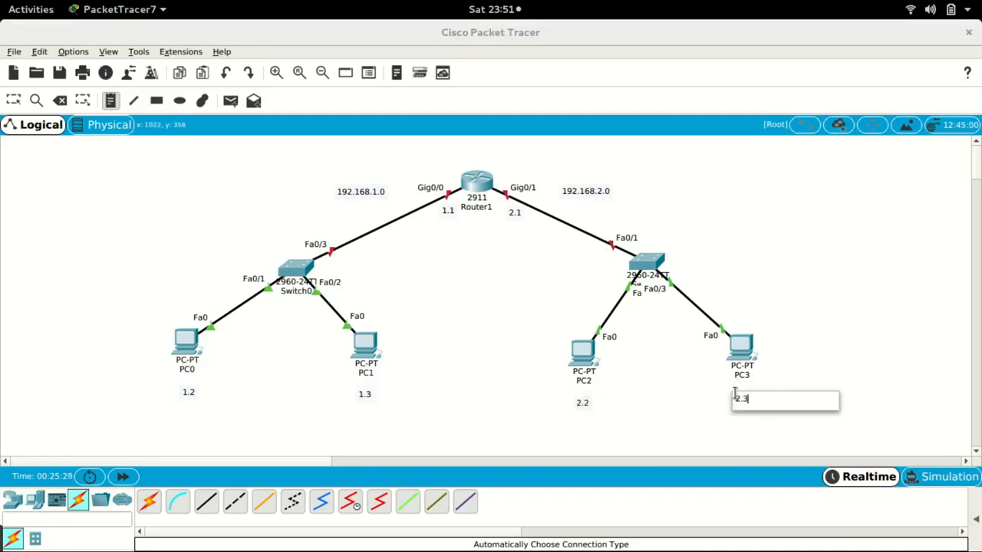
{"action": "type", "text": "3"}
{"action": "key", "text": "Escape"}
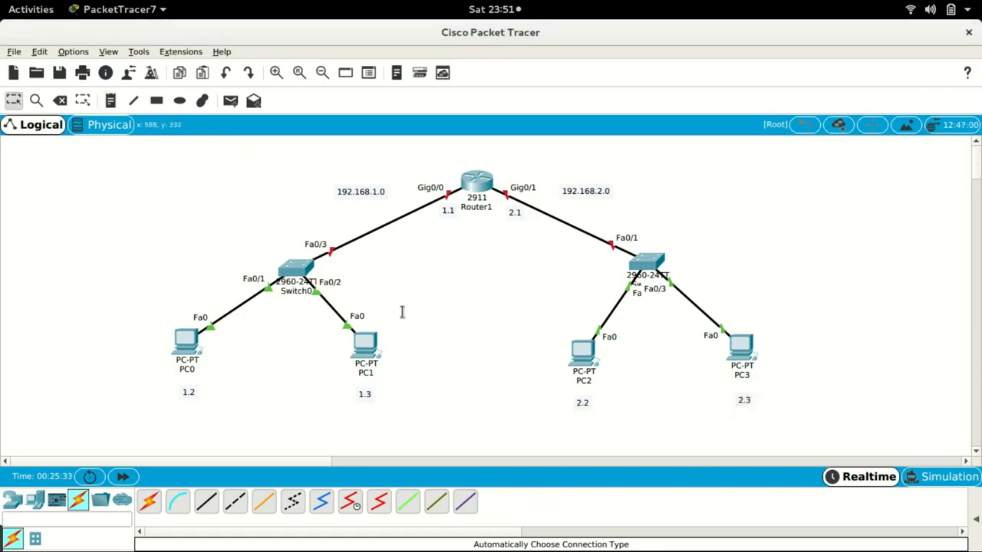
- Move the 1.3 and 1.2 notes slightly up, closer to PC1 and PC0
{"action": "left_click_drag", "start_coordinate": [364, 394], "coordinate": [364, 387]}
{"action": "left_click_drag", "start_coordinate": [190, 392], "coordinate": [184, 383]}
- Give PC0 the static IP address 192.168.1.2 with subnet mask 255.255.255.0 in its IP Configuration
{"action": "left_click", "coordinate": [187, 340]}
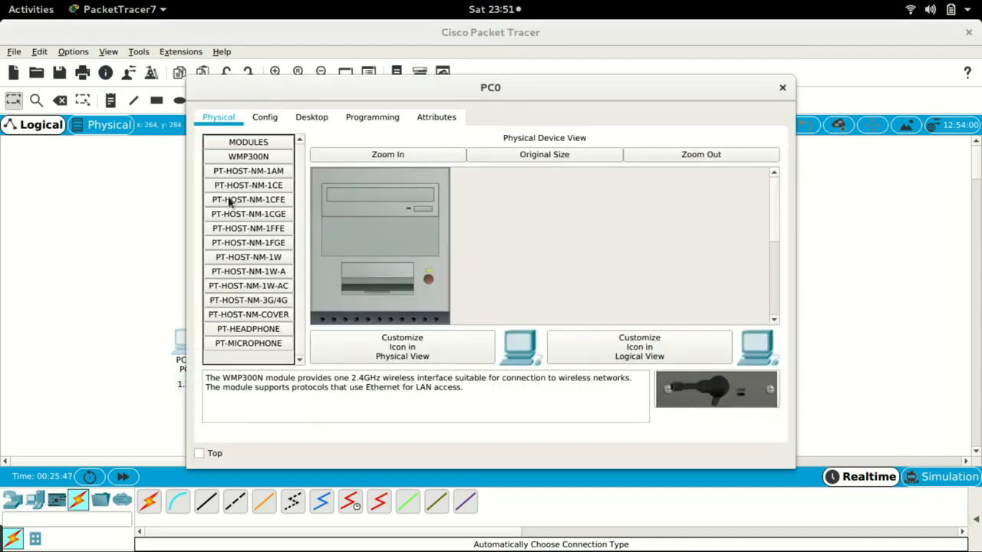
{"action": "left_click", "coordinate": [312, 120]}
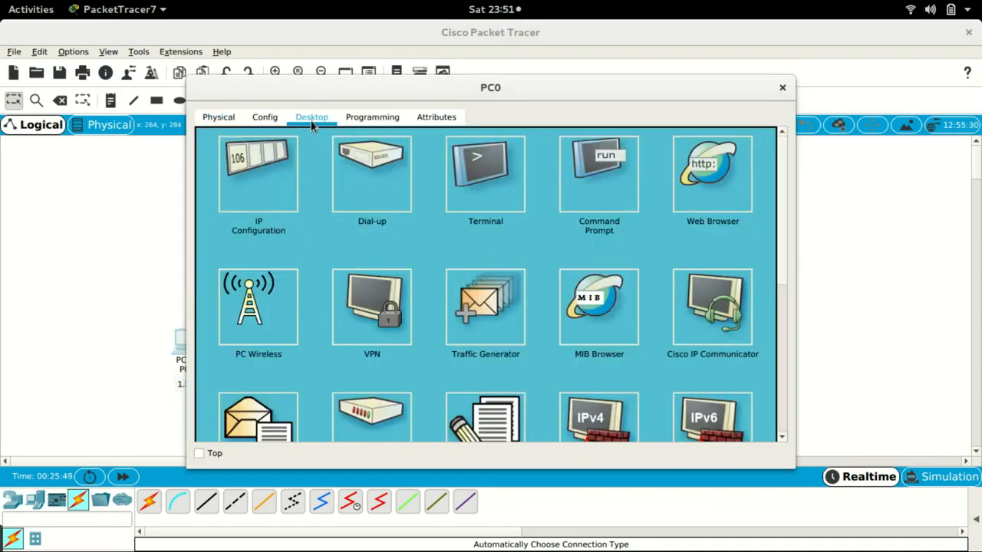
{"action": "left_click", "coordinate": [284, 158]}
{"action": "left_click", "coordinate": [414, 161]}
{"action": "type", "text": "192.168.1.2"}
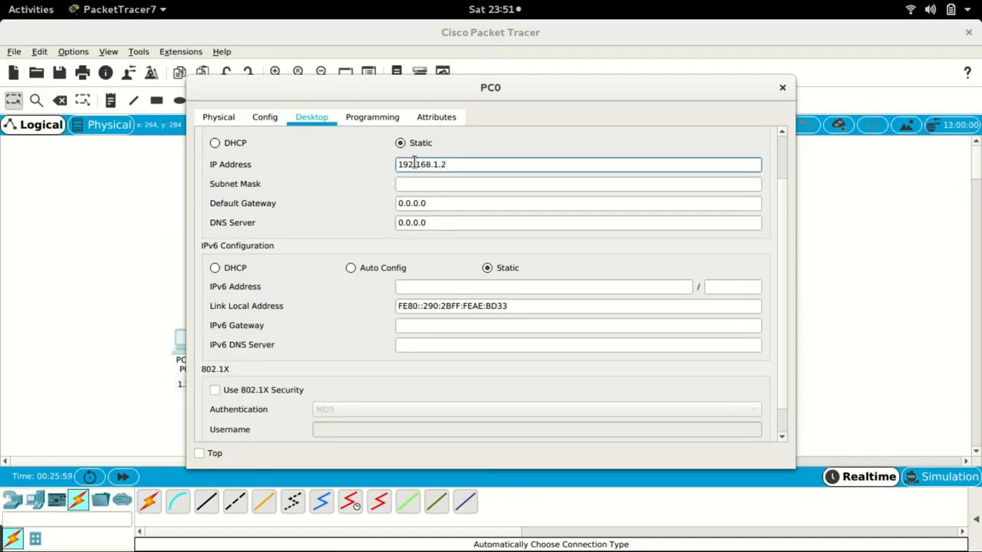
{"action": "key", "text": "Tab"}
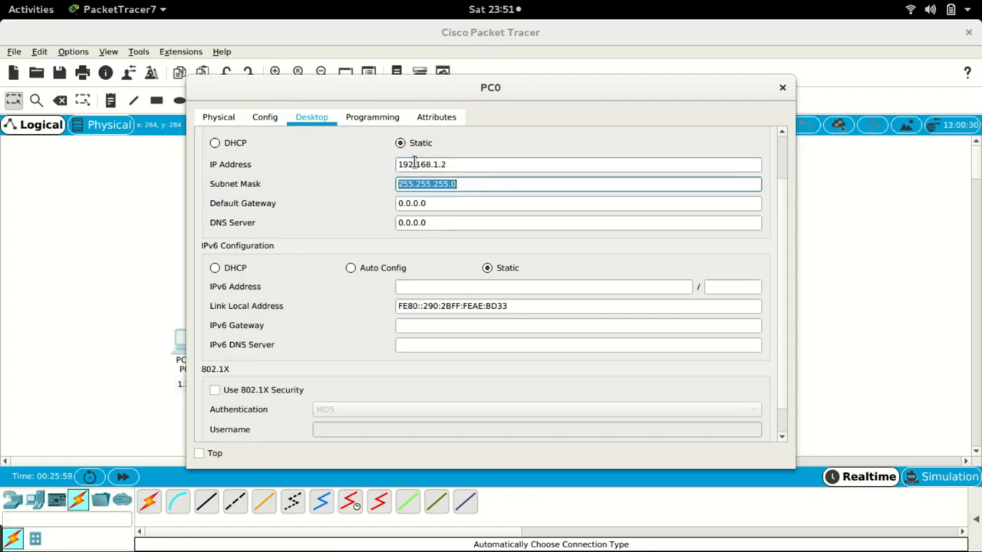
{"action": "left_click", "coordinate": [444, 205]}
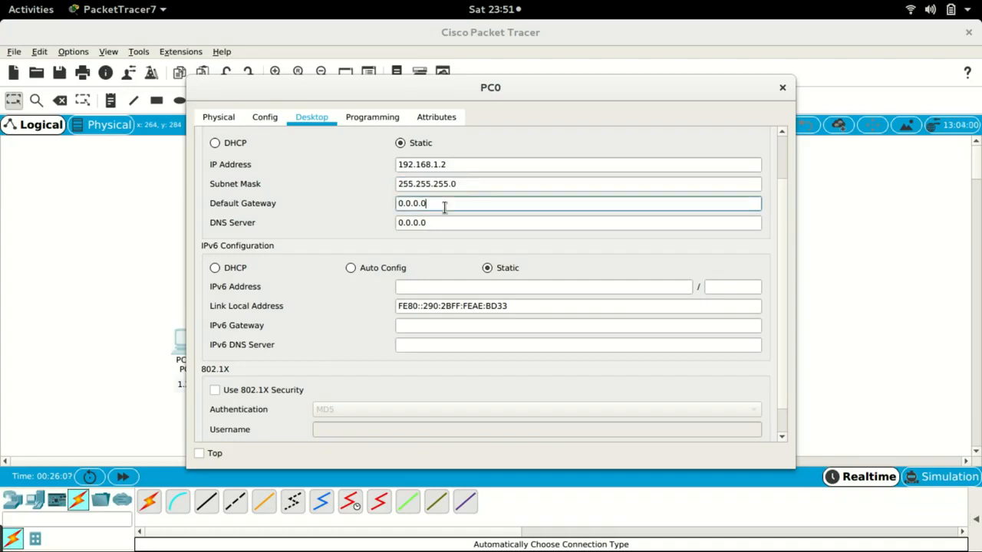
{"action": "triple_click", "coordinate": [444, 205]}
{"action": "left_click", "coordinate": [783, 87]}
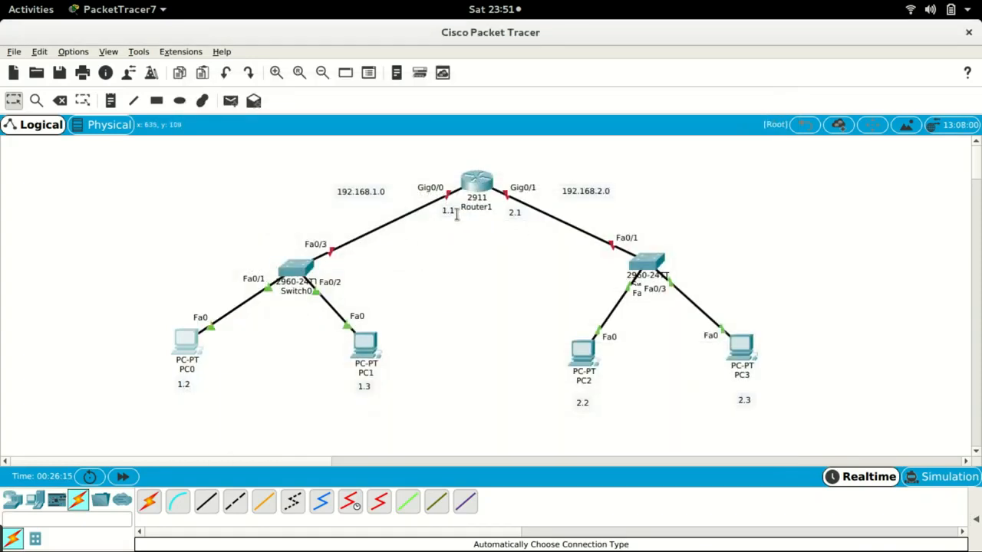
- Set PC0's default gateway to 192.168.1.1
{"action": "left_click", "coordinate": [190, 343]}
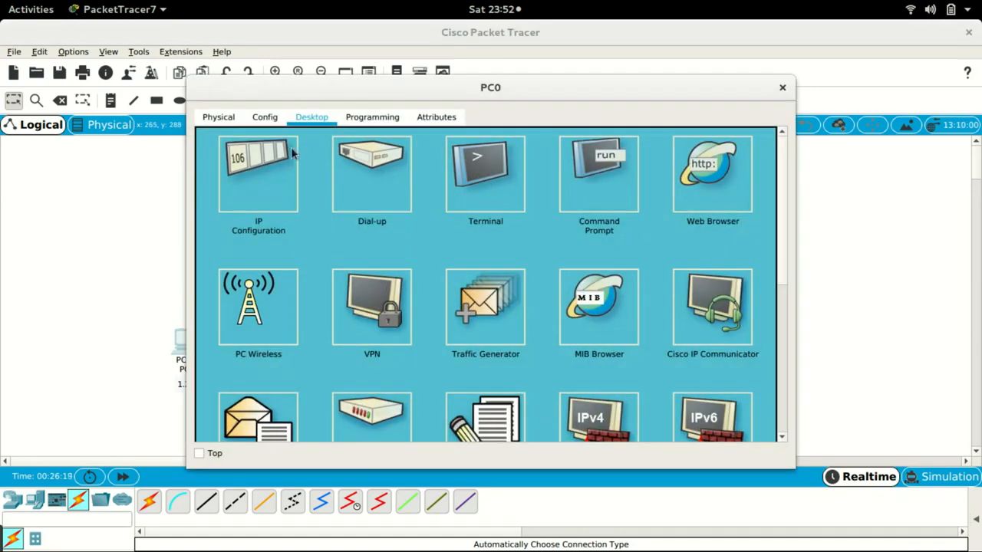
{"action": "left_click", "coordinate": [257, 178]}
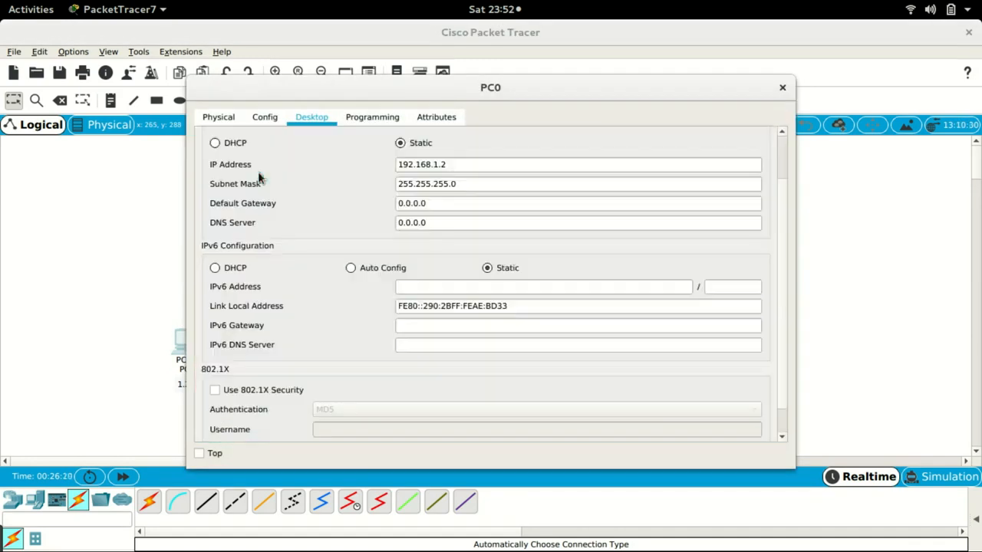
{"action": "left_click", "coordinate": [430, 203]}
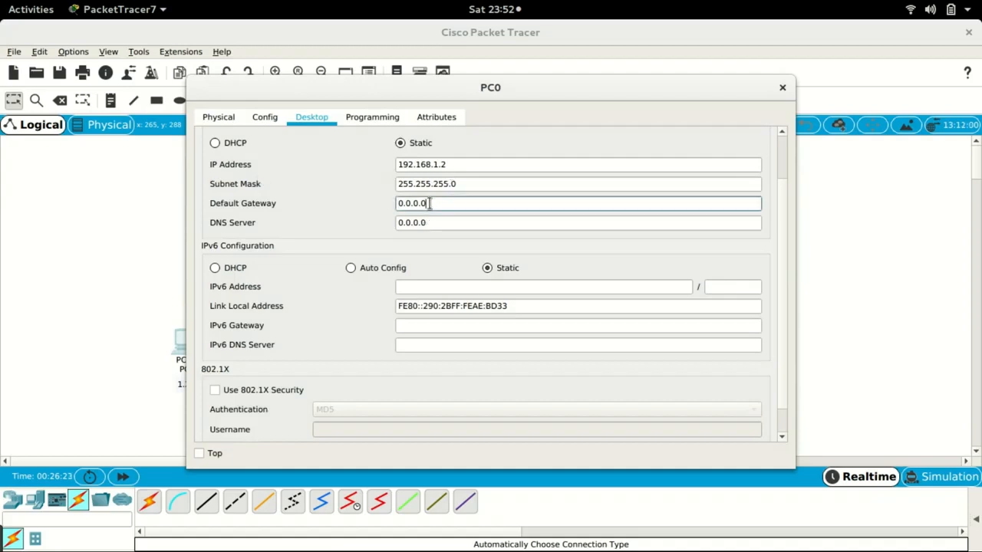
{"action": "key", "text": "BackSpace"}
{"action": "key", "text": "BackSpace"}
{"action": "key", "text": "BackSpace"}
{"action": "key", "text": "BackSpace"}
{"action": "key", "text": "BackSpace"}
{"action": "key", "text": "BackSpace"}
{"action": "type", "text": "192.1"}
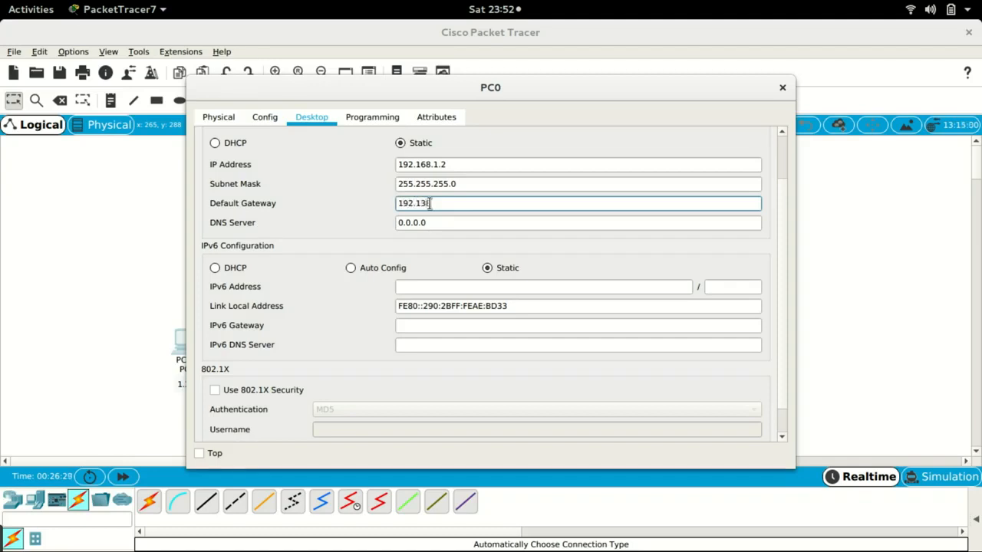
{"action": "type", "text": "68.1.1"}
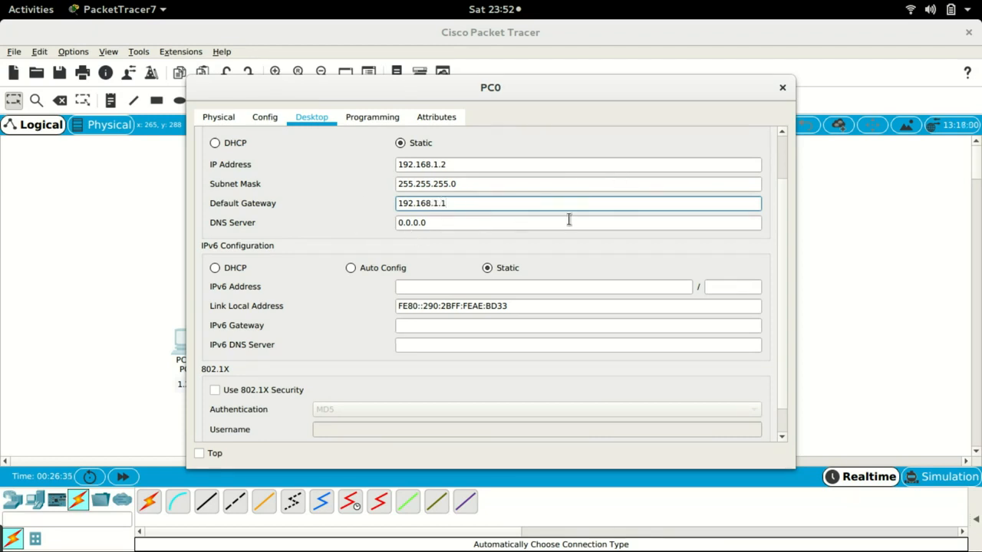
{"action": "left_click", "coordinate": [783, 87]}
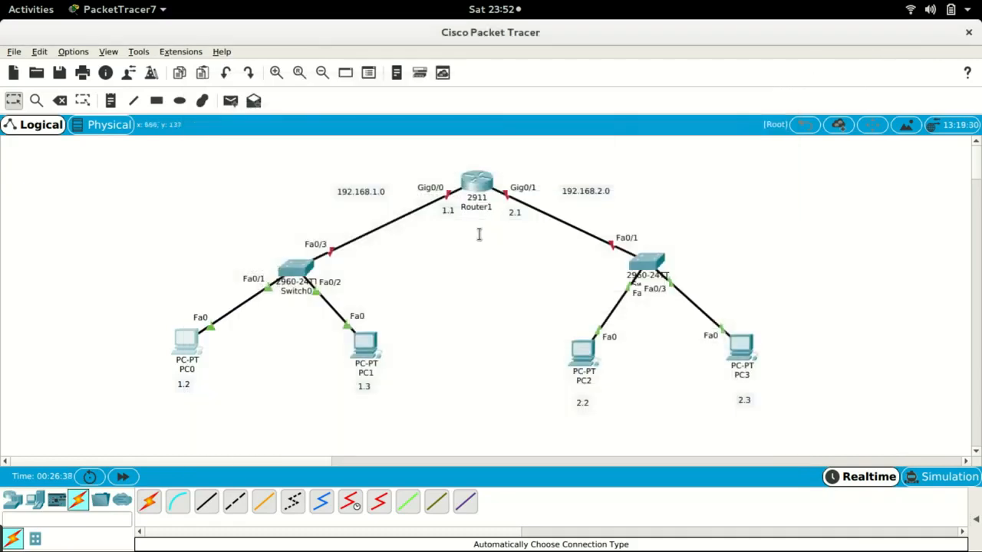
- Configure PC1 with IP address 192.168.1.3, subnet mask 255.255.255.0 and default gateway 192.168.1.1
{"action": "left_click", "coordinate": [364, 346]}
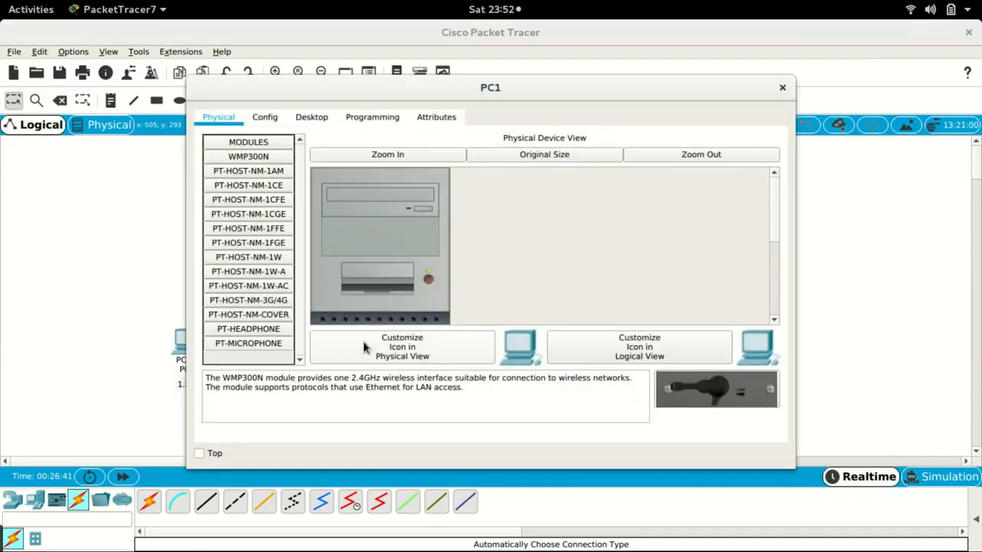
{"action": "left_click", "coordinate": [311, 119]}
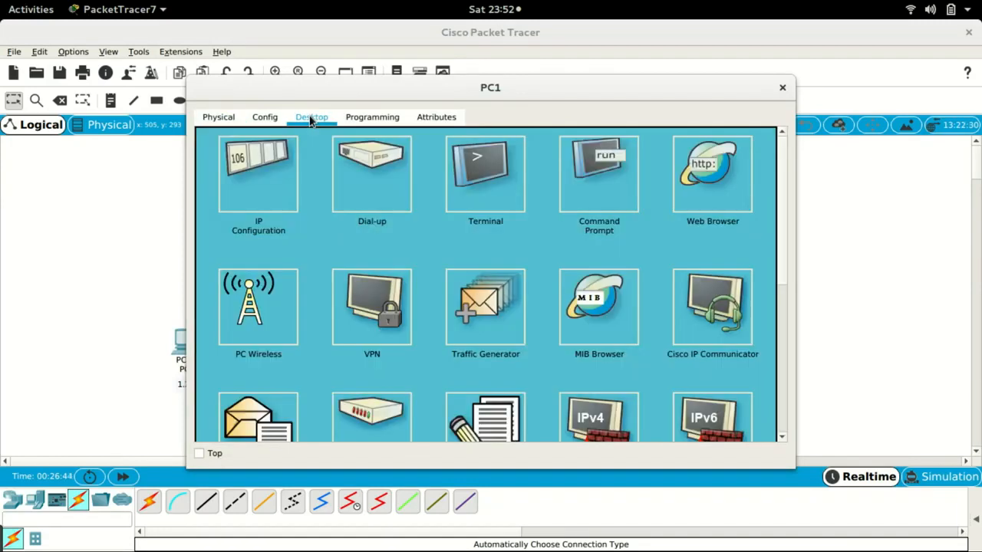
{"action": "left_click", "coordinate": [262, 183]}
{"action": "left_click", "coordinate": [409, 165]}
{"action": "type", "text": "192.168.1.3"}
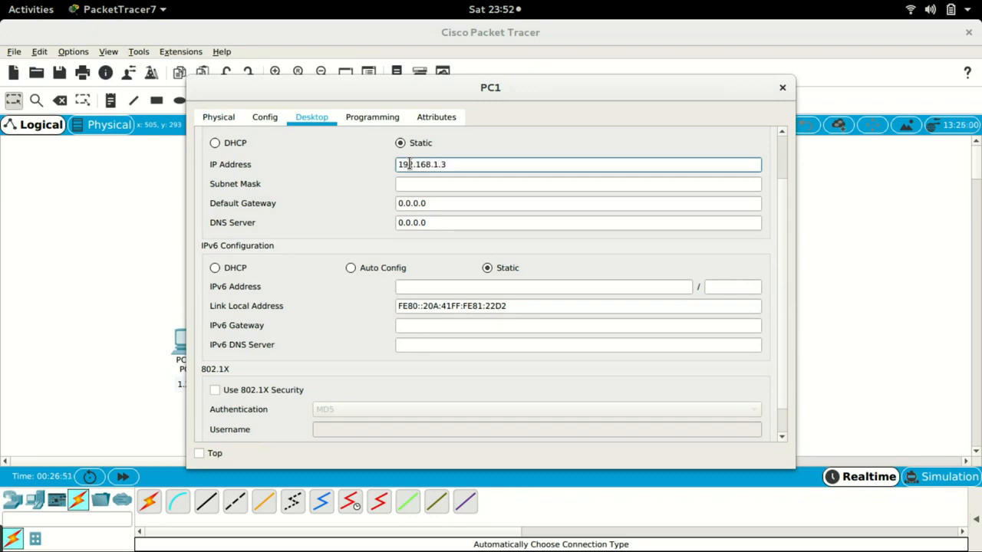
{"action": "triple_click", "coordinate": [409, 164]}
{"action": "key", "text": "ctrl+c"}
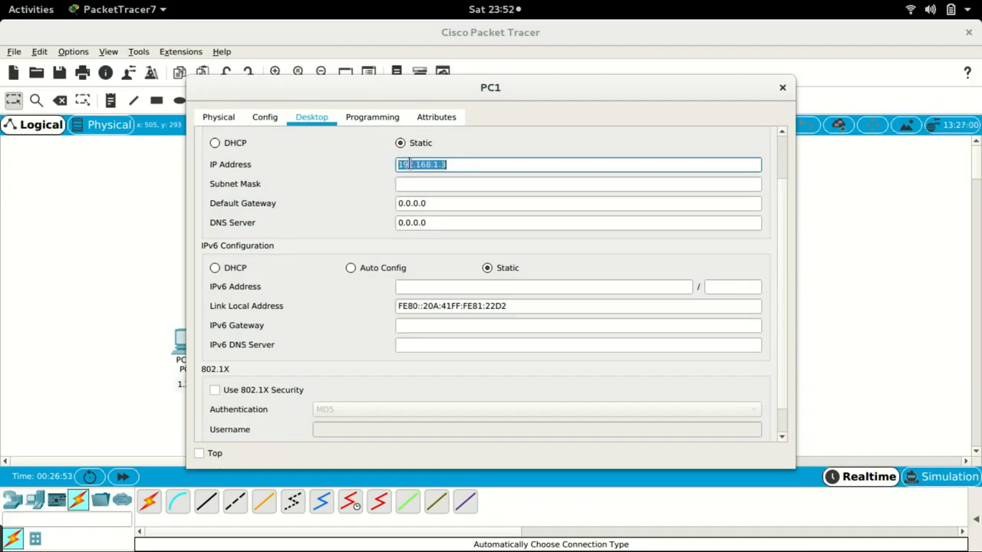
{"action": "key", "text": "Tab"}
{"action": "key", "text": "Tab"}
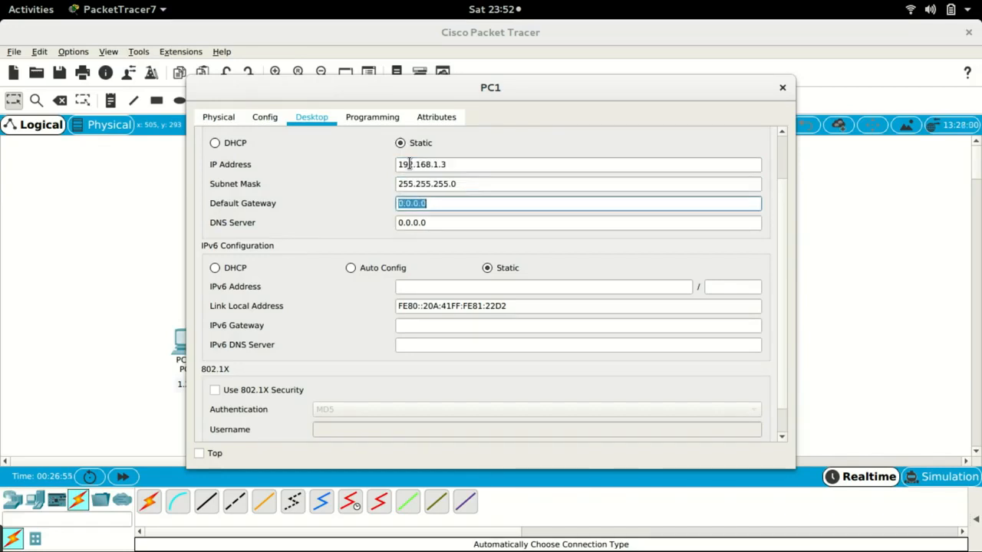
{"action": "key", "text": "ctrl+v"}
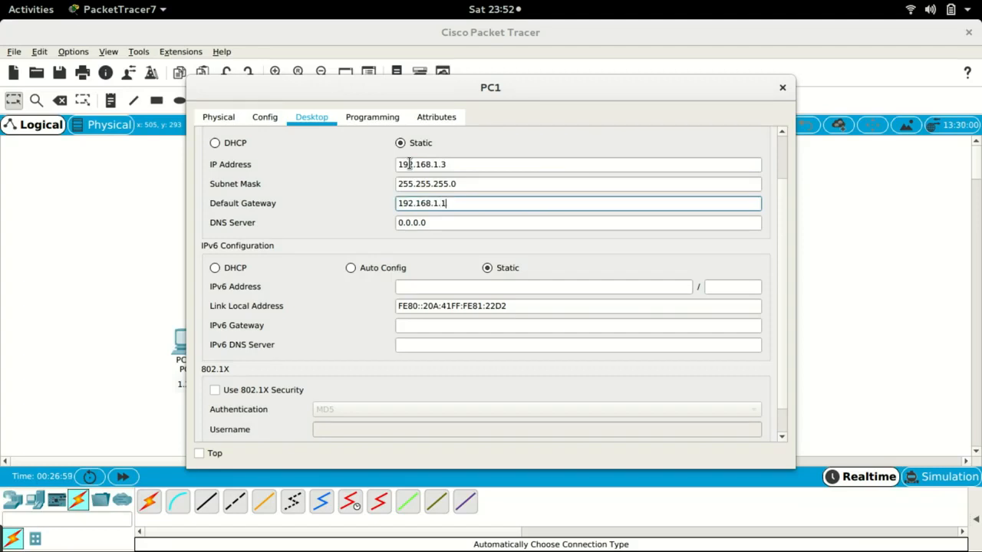
{"action": "key", "text": "Escape"}
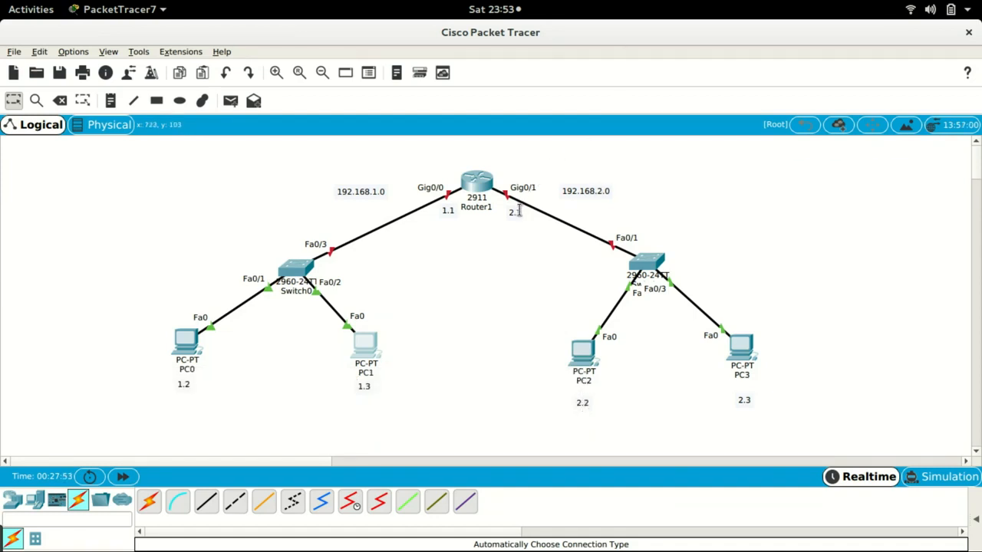
- Open PC2's IP Configuration and give it the static IP address 192.168.2.2
{"action": "left_click", "coordinate": [583, 351]}
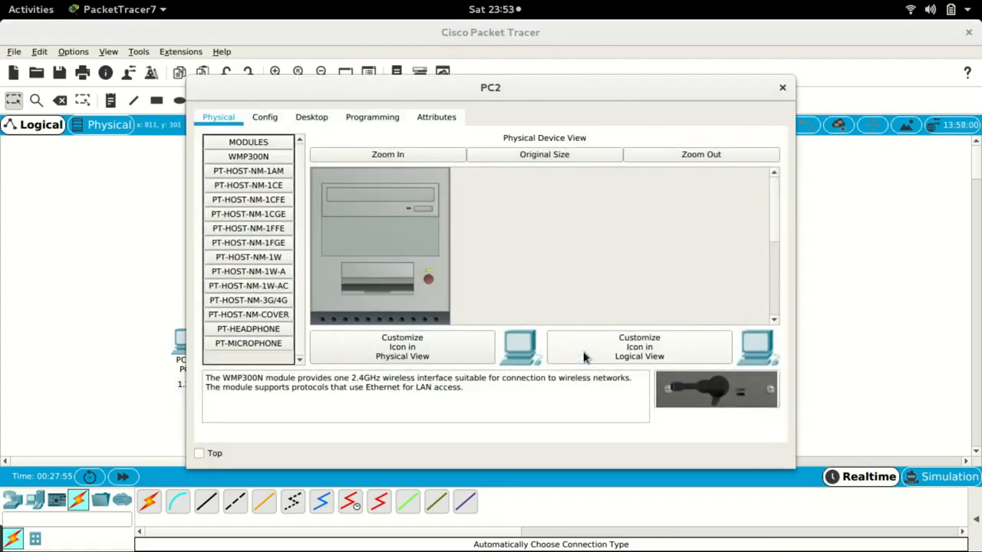
{"action": "left_click", "coordinate": [306, 118]}
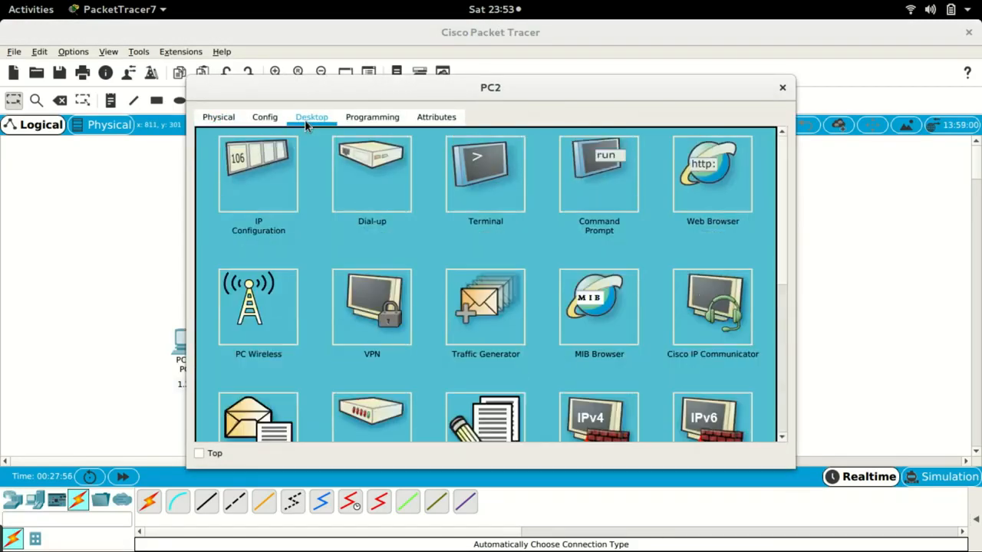
{"action": "left_click", "coordinate": [273, 176]}
{"action": "left_click", "coordinate": [419, 165]}
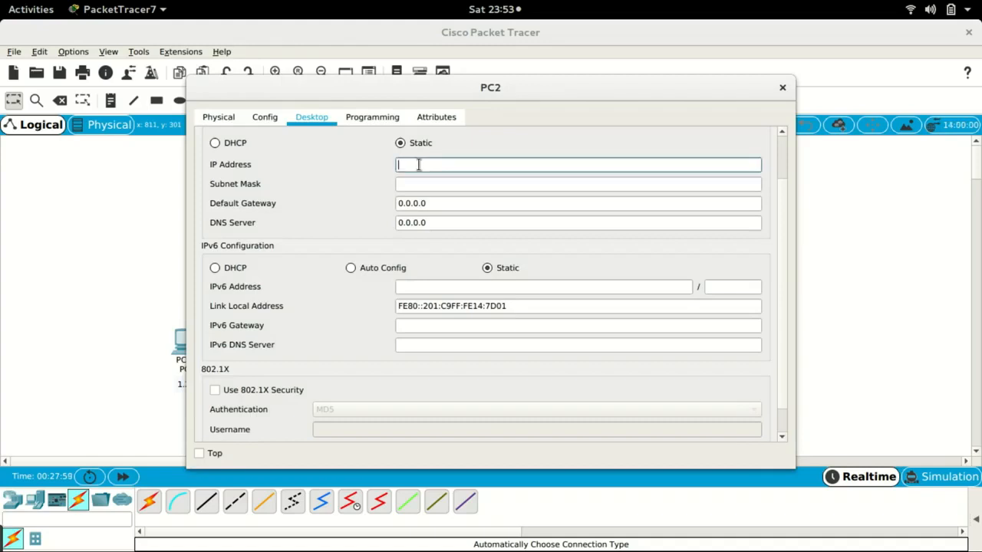
{"action": "type", "text": "192.168.2.2"}
{"action": "key", "text": "ctrl+a"}
{"action": "key", "text": "ctrl+c"}
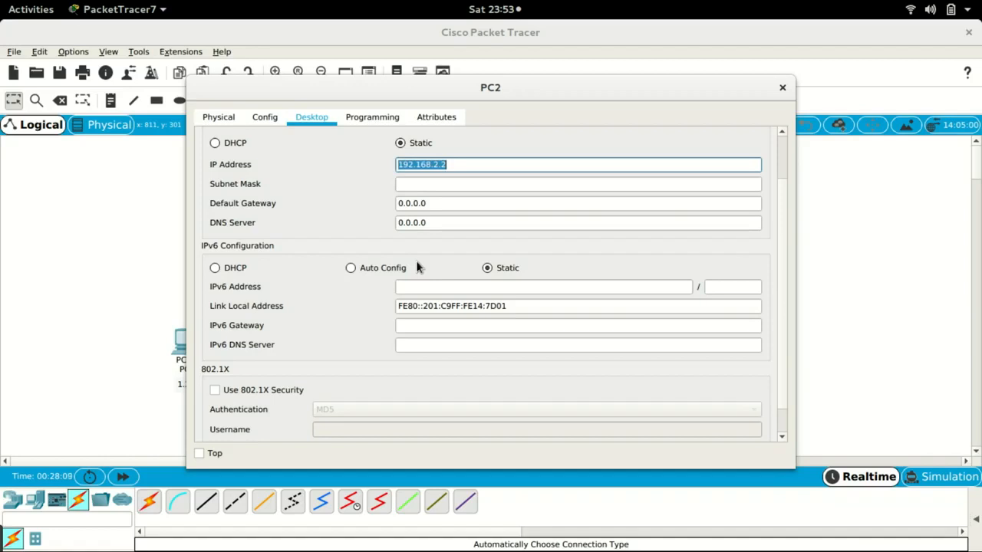
- Set PC2's default gateway to 192.168.2.1 with subnet mask 255.255.255.0, then close PC2's window
{"action": "key", "text": "Tab"}
{"action": "key", "text": "Tab"}
{"action": "key", "text": "ctrl+v"}
{"action": "key", "text": "BackSpace"}
{"action": "type", "text": "1"}
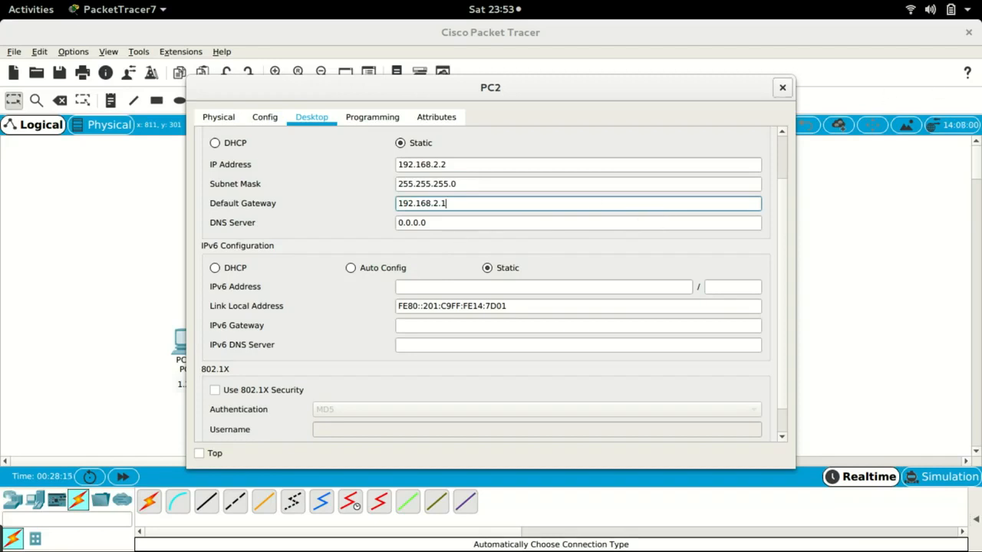
{"action": "left_click", "coordinate": [782, 87]}
- Configure PC3 with IP address 192.168.2.3, subnet mask 255.255.255.0 and default gateway 192.168.2.1
{"action": "left_click", "coordinate": [741, 352]}
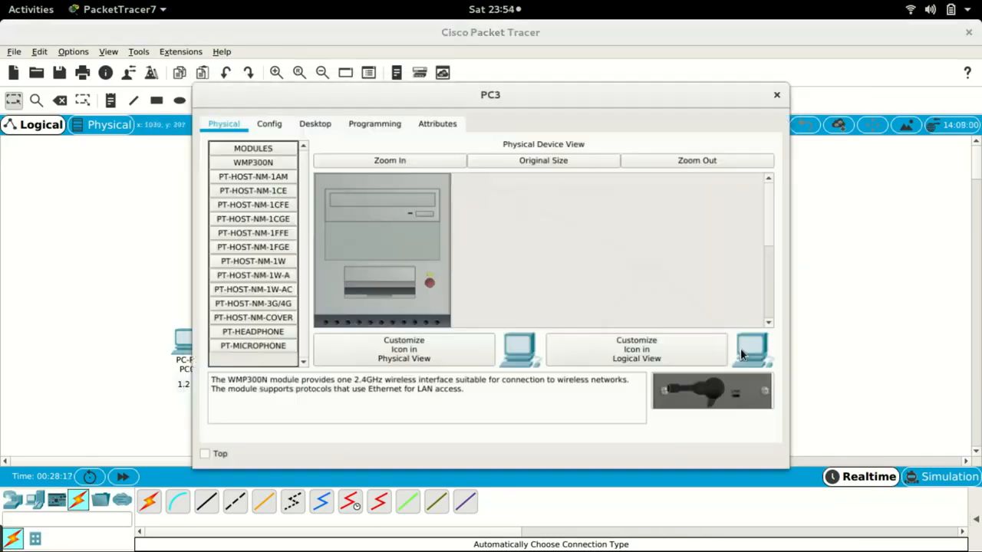
{"action": "left_click", "coordinate": [310, 122]}
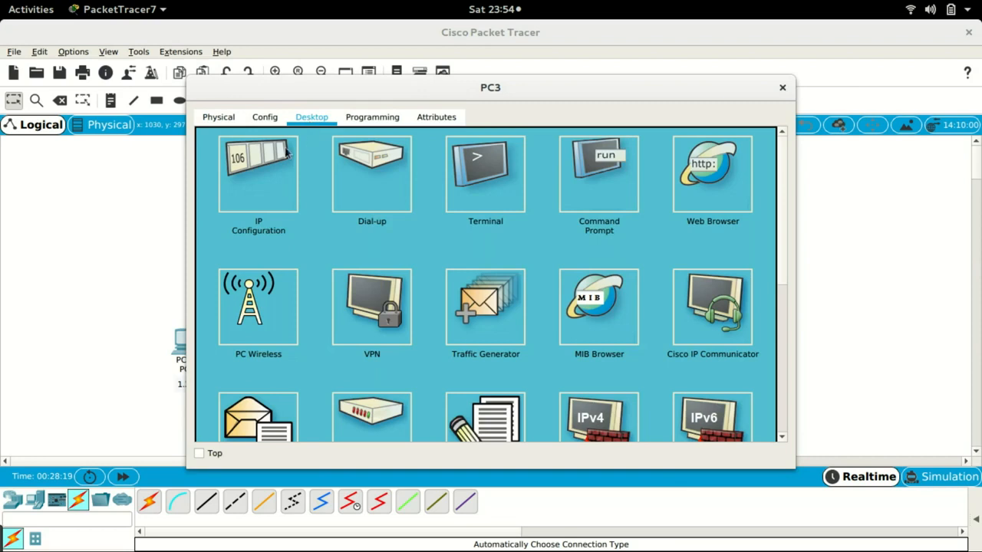
{"action": "left_click", "coordinate": [255, 184]}
{"action": "left_click", "coordinate": [421, 165]}
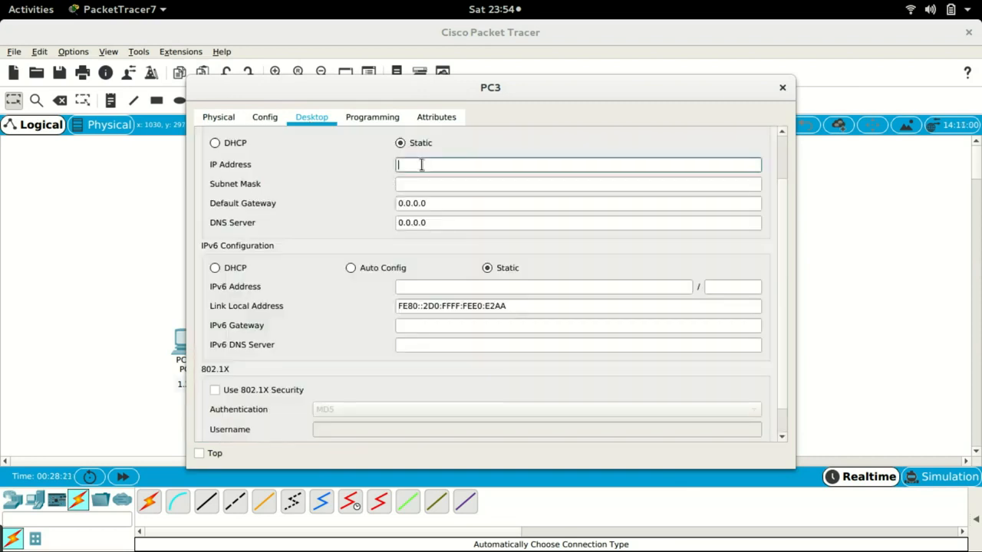
{"action": "type", "text": "192.168.2.2"}
{"action": "key", "text": "BackSpace"}
{"action": "type", "text": "3"}
{"action": "key", "text": "Tab"}
{"action": "key", "text": "Tab"}
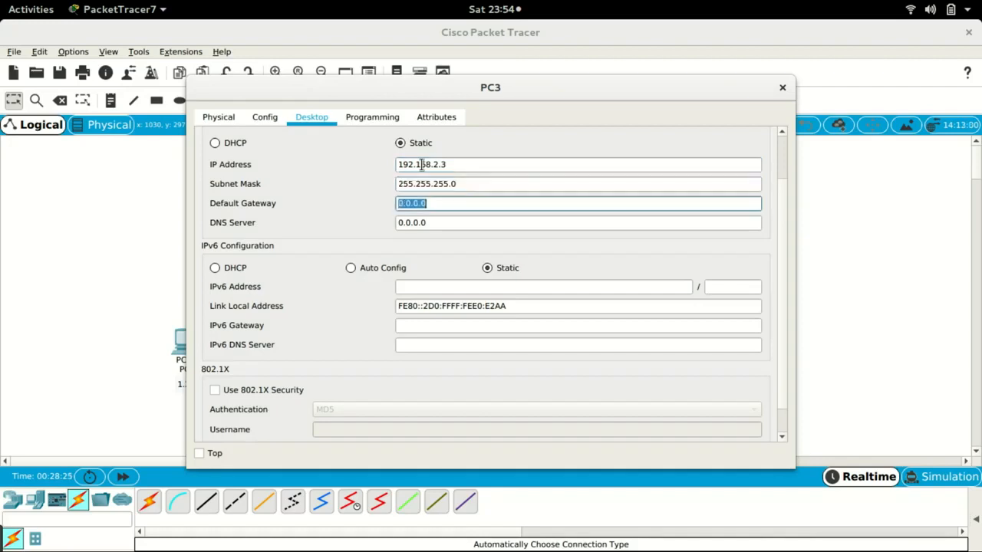
{"action": "type", "text": "192.168.2.3"}
{"action": "key", "text": "BackSpace"}
{"action": "type", "text": "1"}
{"action": "left_click", "coordinate": [782, 87]}
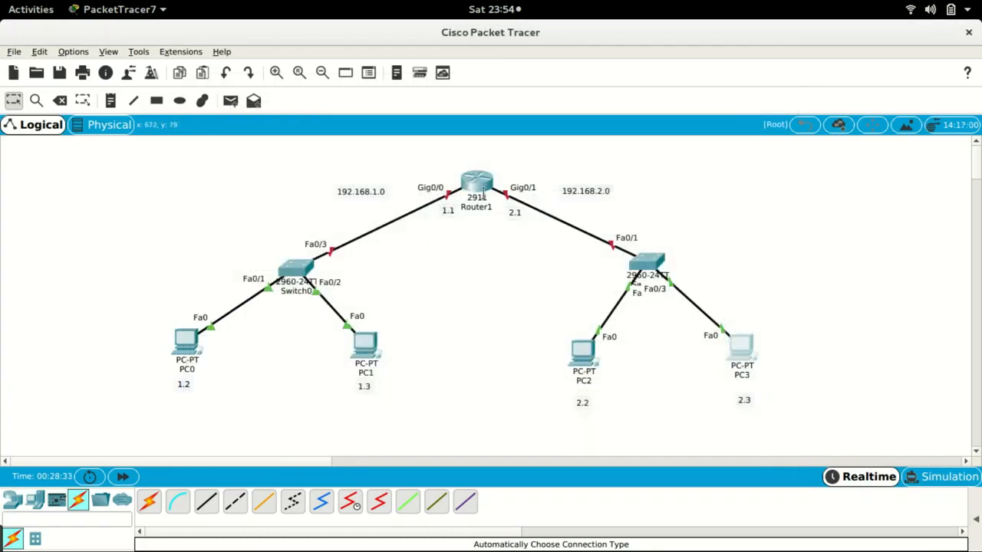
- Open Router1's command line interface, enlarge it, and decline the initial configuration dialog
{"action": "mouse_move", "coordinate": [482, 197]}
{"action": "left_click", "coordinate": [475, 184]}
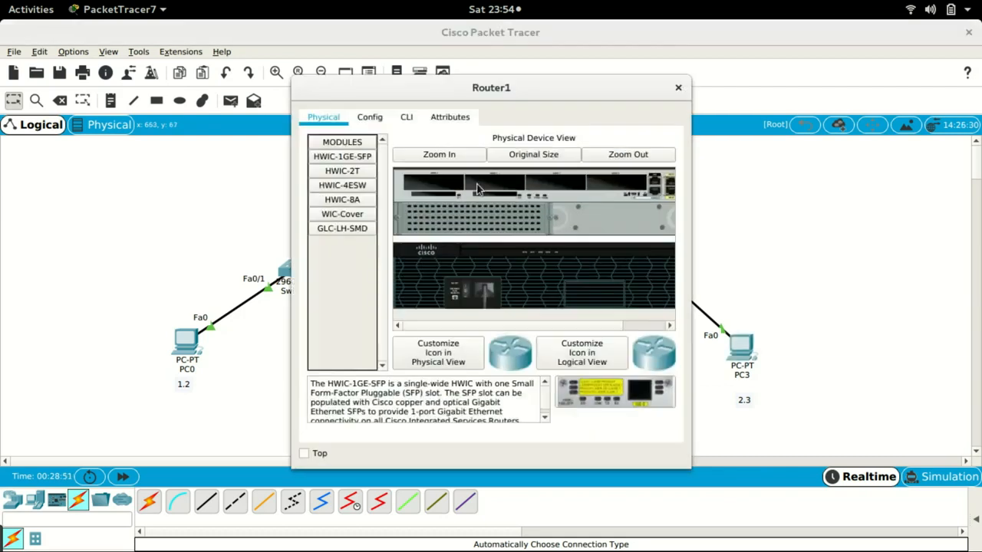
{"action": "left_click", "coordinate": [407, 117]}
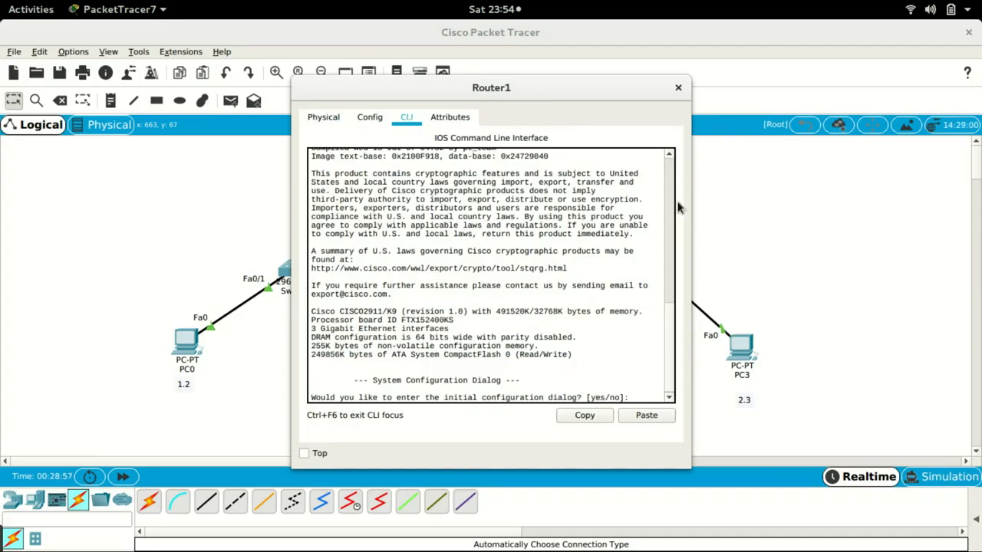
{"action": "double_click", "coordinate": [558, 87]}
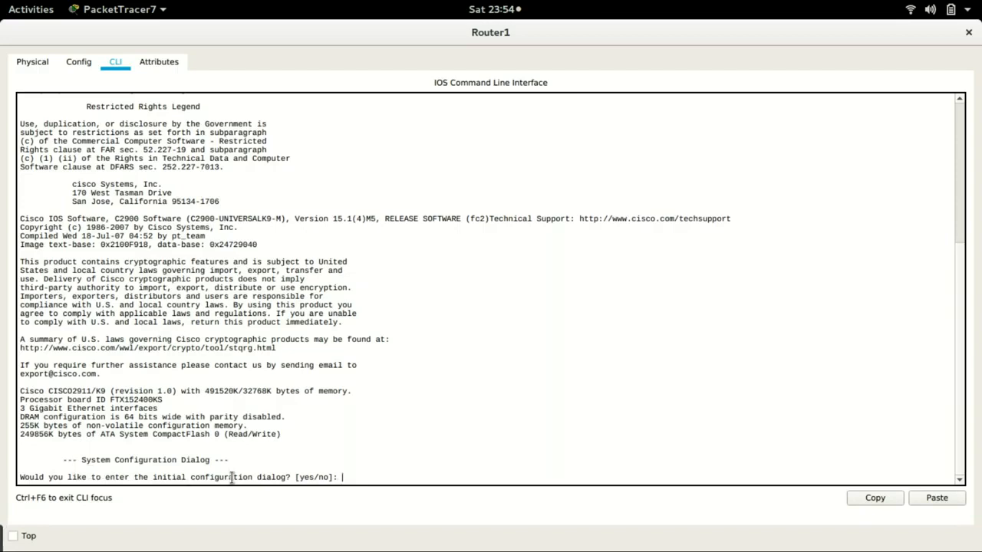
{"action": "type", "text": "no"}
{"action": "key", "text": "Return"}
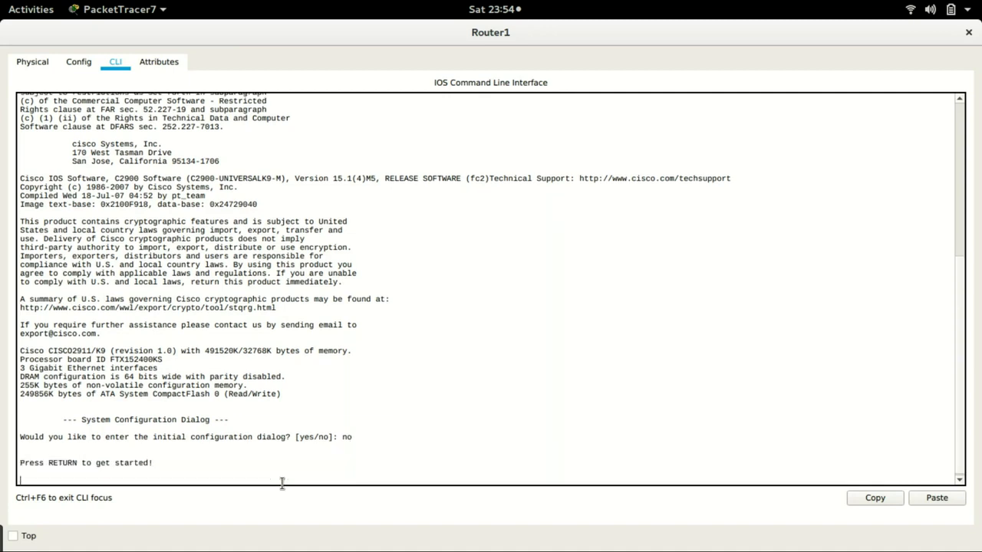
- Enter privileged mode with enable and global configuration mode with config t
{"action": "key", "text": "Return"}
{"action": "type", "text": "enable"}
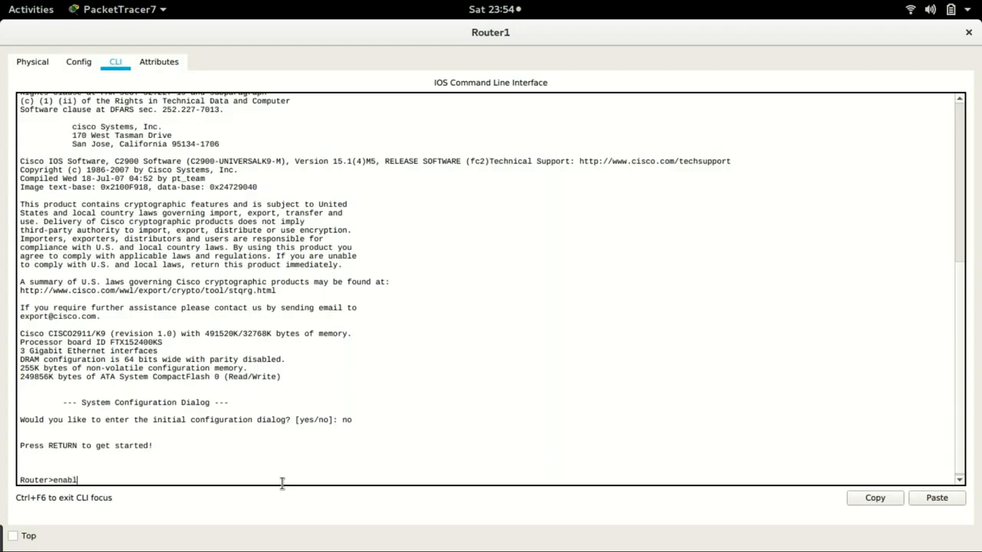
{"action": "key", "text": "Return"}
{"action": "type", "text": "confi"}
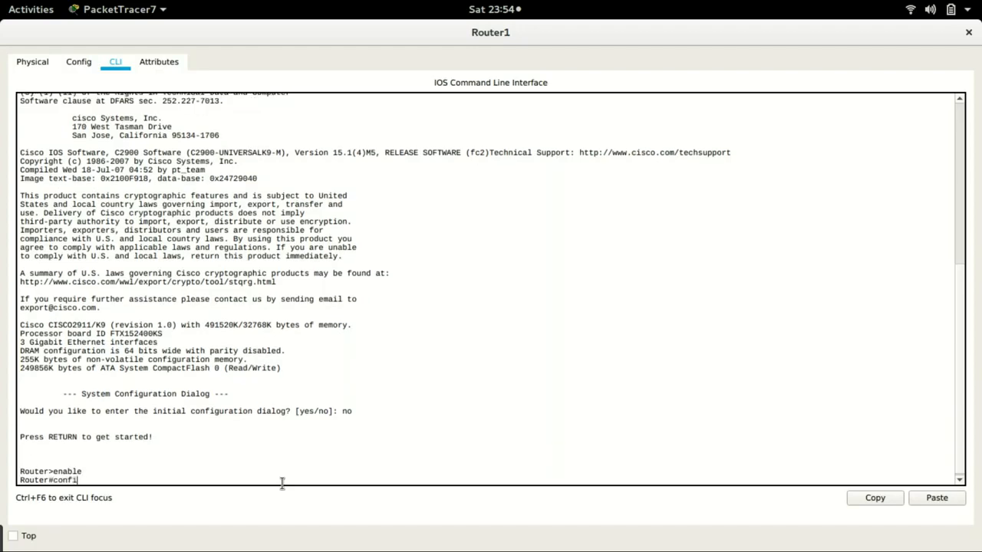
{"action": "type", "text": "g t"}
{"action": "key", "text": "Return"}
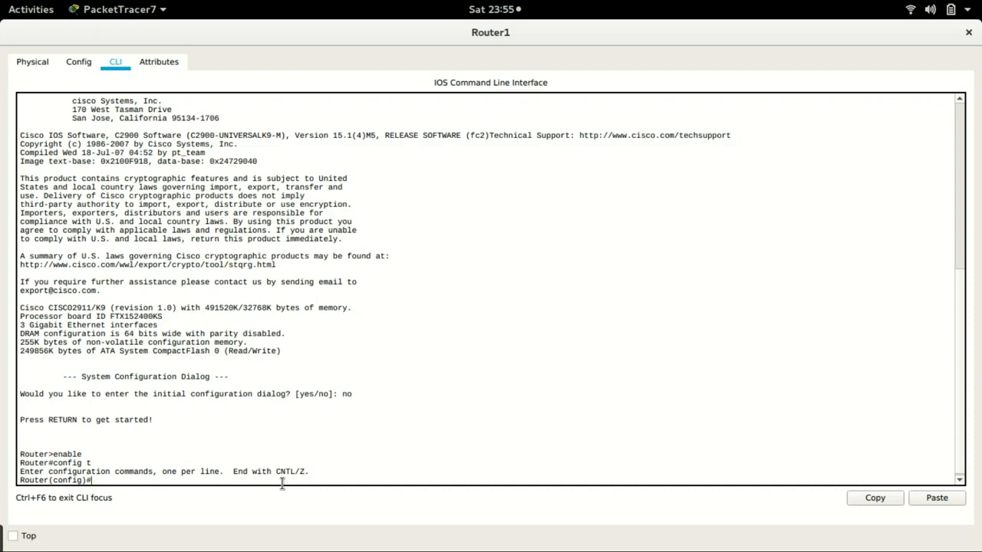
- Select interface g0/0 and assign it IP address 192.168.1.1 with mask 255.255.255.0
{"action": "type", "text": "int g0/0"}
{"action": "key", "text": "Return"}
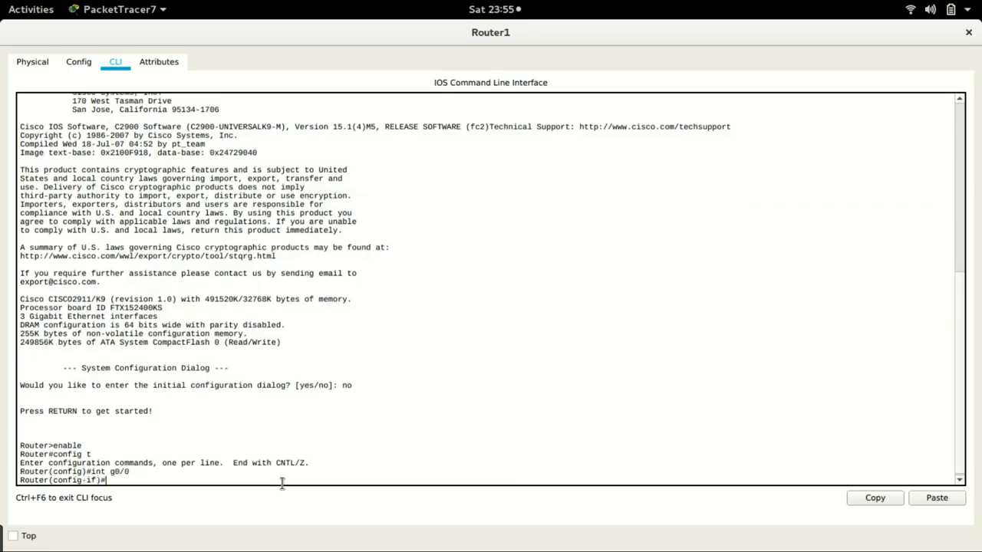
{"action": "type", "text": "ip add"}
{"action": "key", "text": "Tab"}
{"action": "type", "text": "192.168"}
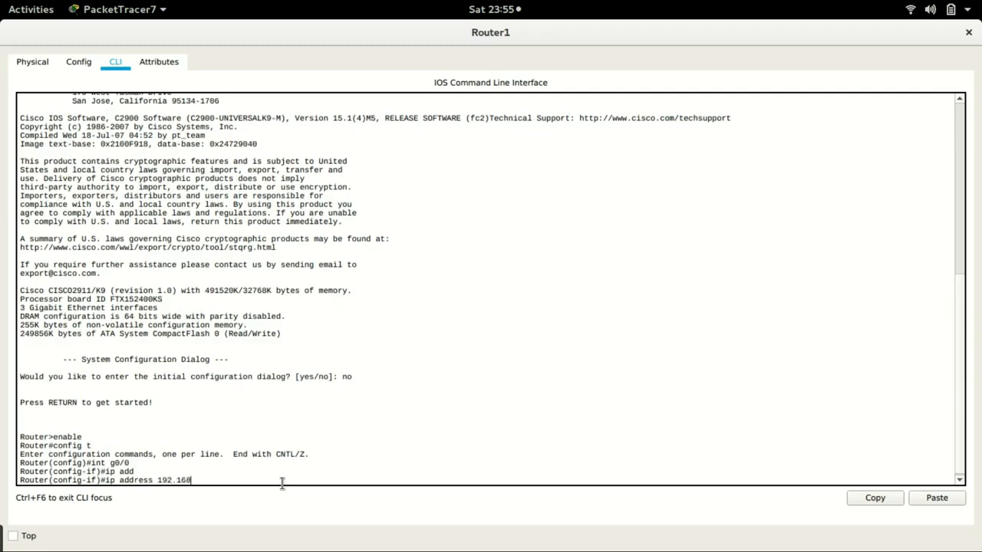
{"action": "type", "text": ".1.1 255.255.255.0"}
{"action": "key", "text": "Return"}
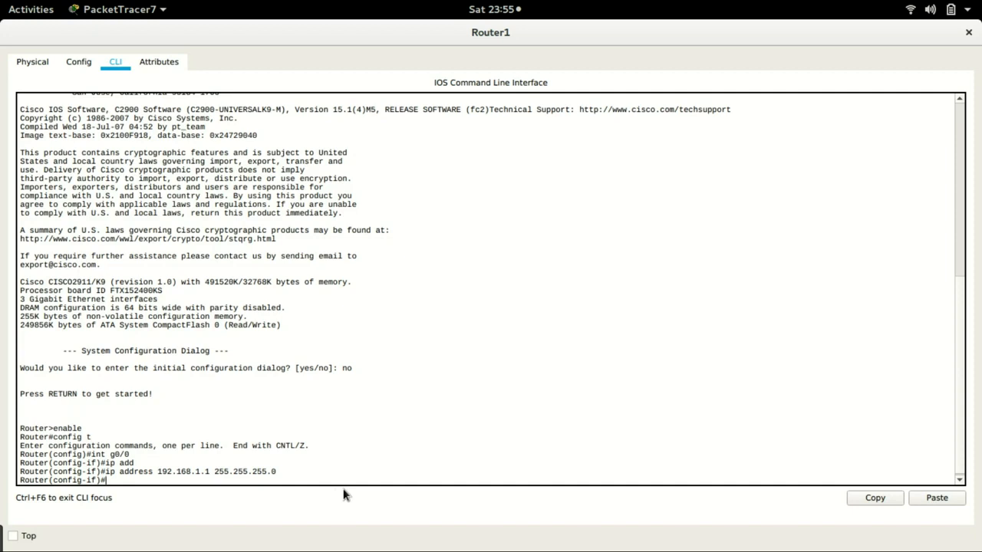
- Bring interface g0/0 up with no shutdown and close the router window
{"action": "type", "text": "no shutdown"}
{"action": "key", "text": "Return"}
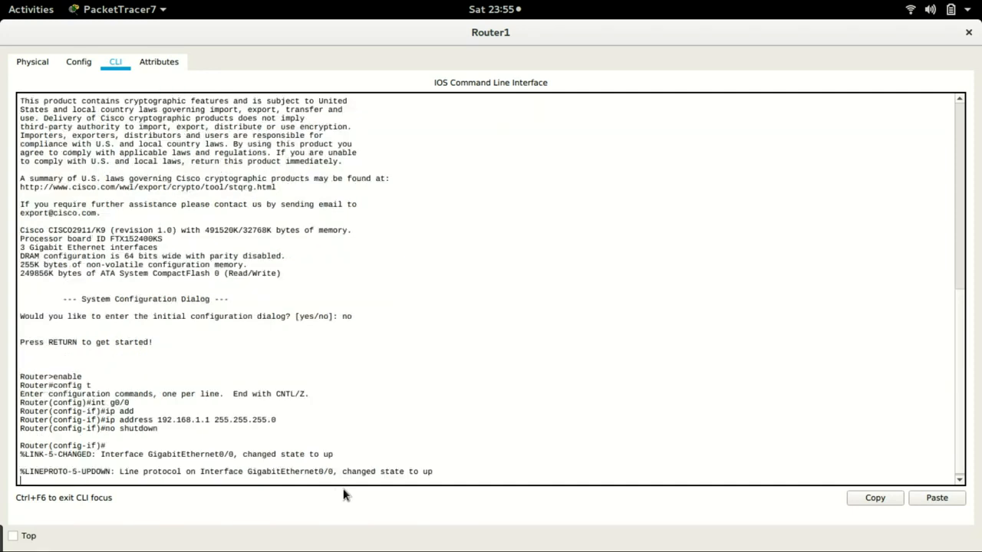
{"action": "key", "text": "Return"}
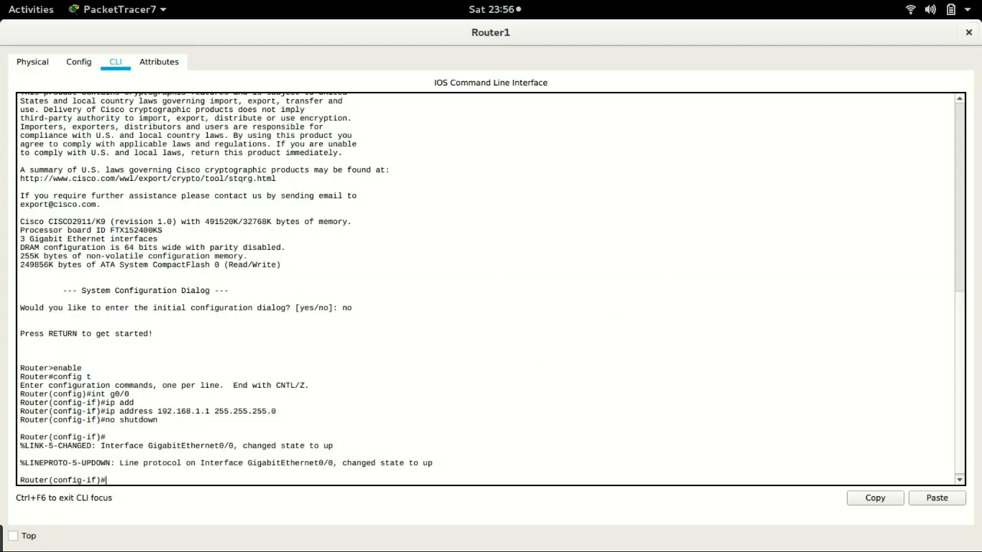
{"action": "left_click", "coordinate": [968, 33]}
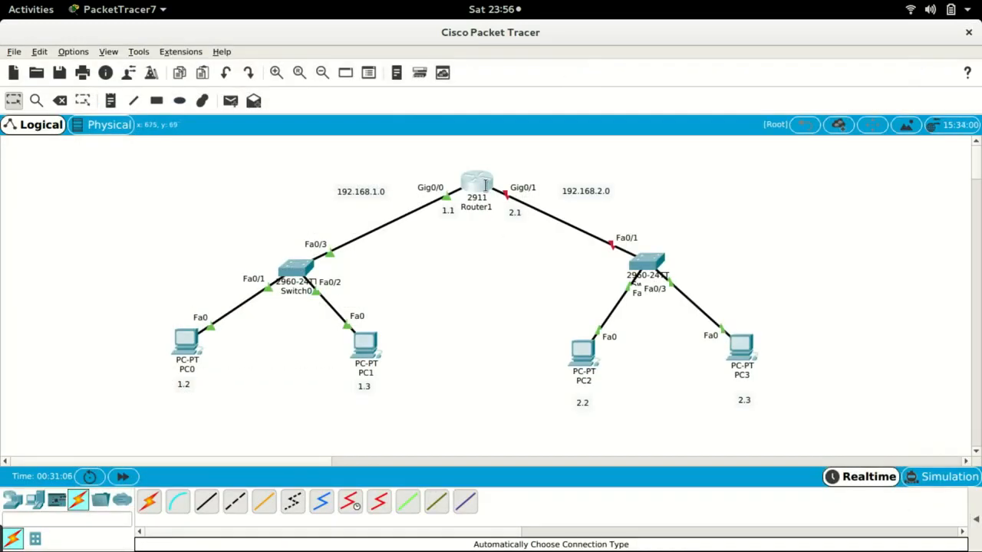
- Reopen Router1's command line interface and exit interface configuration mode
{"action": "left_click", "coordinate": [484, 187]}
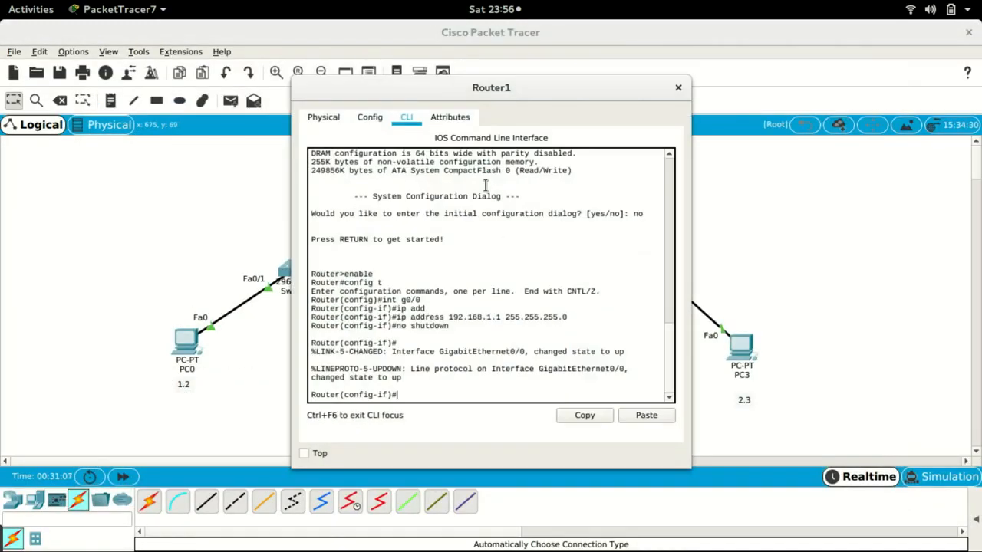
{"action": "double_click", "coordinate": [583, 85]}
{"action": "key", "text": "Return"}
{"action": "key", "text": "Return"}
{"action": "key", "text": "Return"}
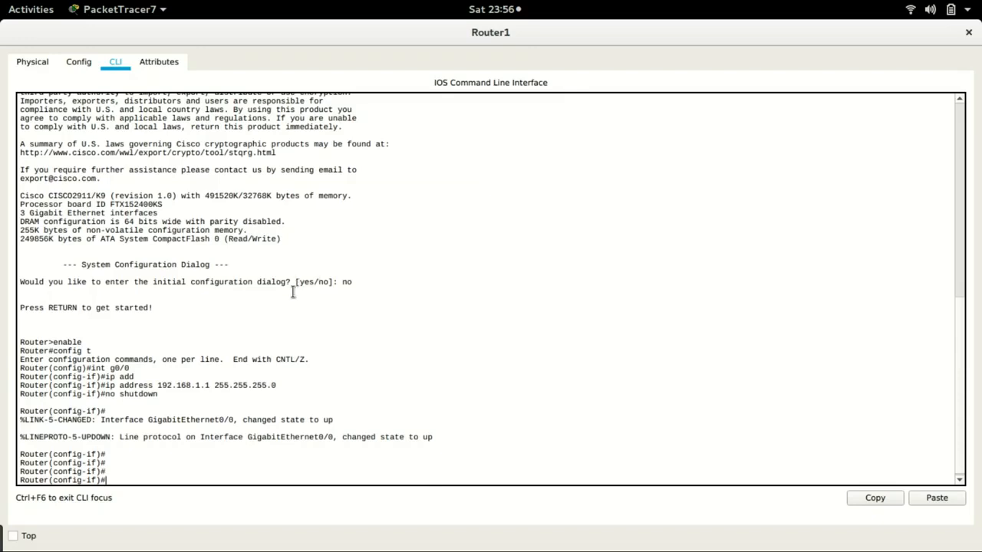
{"action": "type", "text": "exit"}
{"action": "key", "text": "Return"}
{"action": "key", "text": "Return"}
{"action": "key", "text": "Return"}
{"action": "key", "text": "Return"}
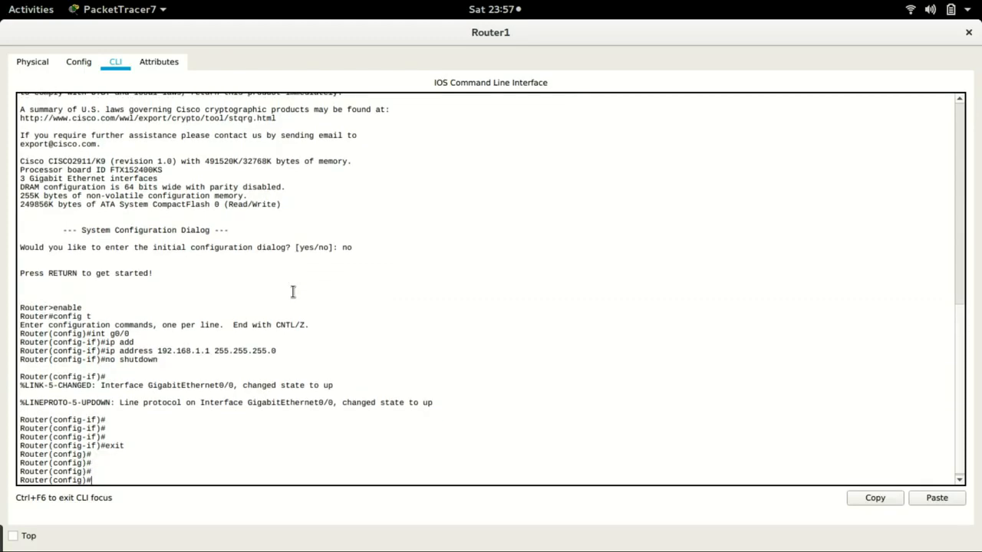
- Select interface g0/1 and assign it IP address 192.168.2.1 with mask 255.255.255.0
{"action": "type", "text": "int g0/1"}
{"action": "key", "text": "Return"}
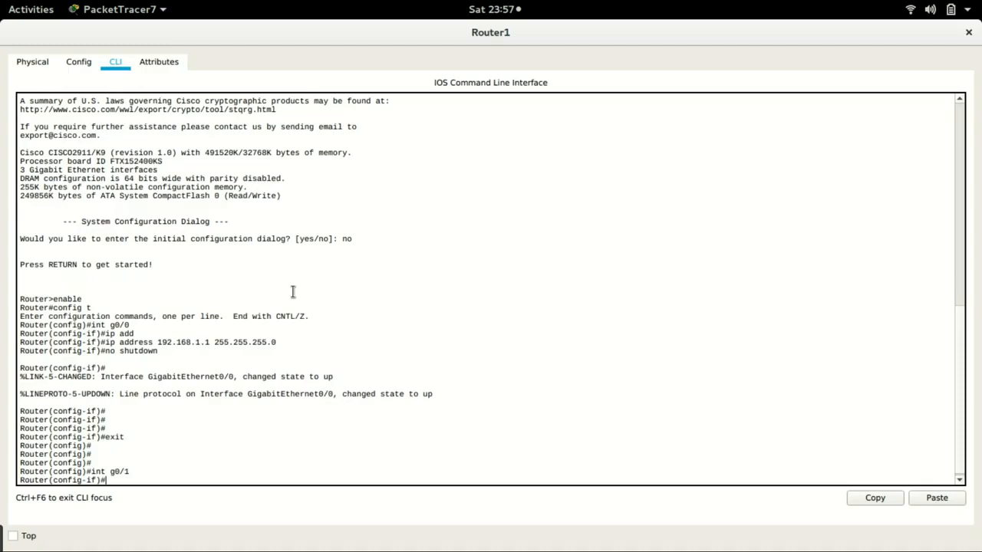
{"action": "type", "text": "ip address 192.168.2"}
{"action": "type", "text": ".1 255.255.255.0"}
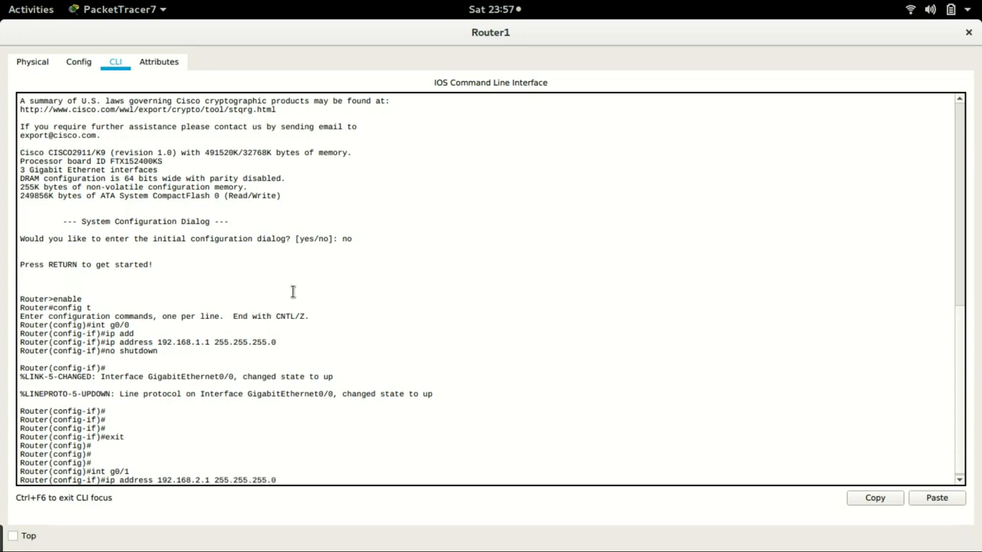
{"action": "key", "text": "Return"}
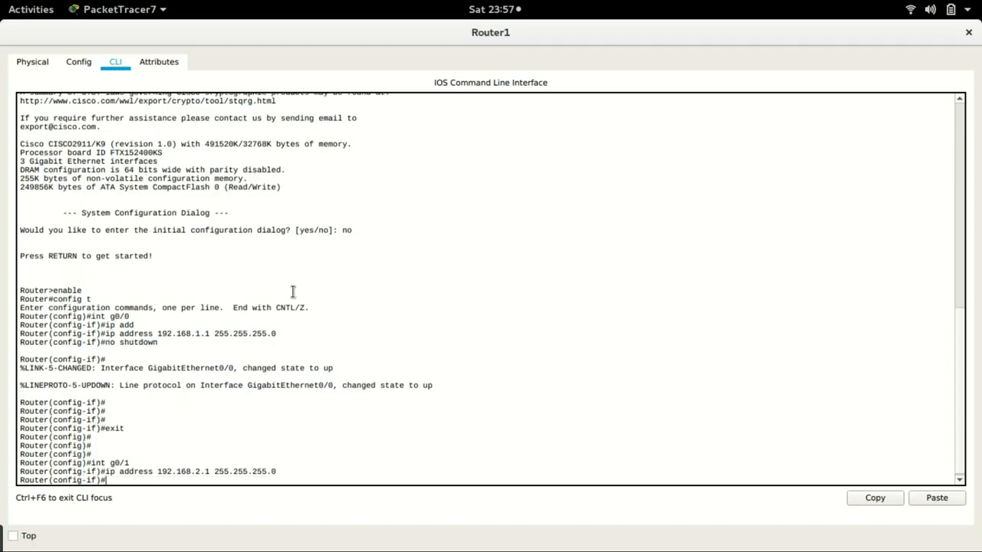
- Bring interface g0/1 up with no shutdown and close the router window
{"action": "type", "text": "no shutdown"}
{"action": "key", "text": "Return"}
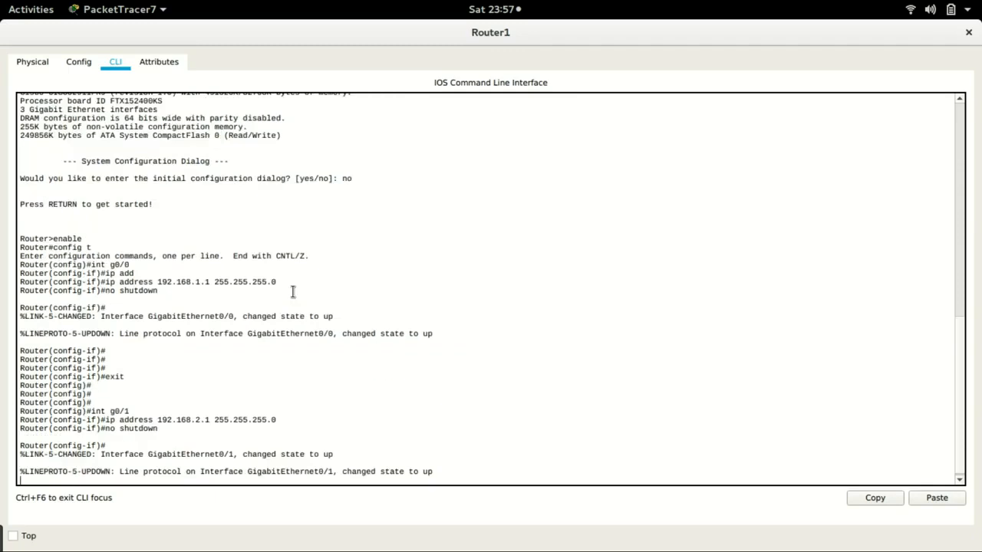
{"action": "key", "text": "Return"}
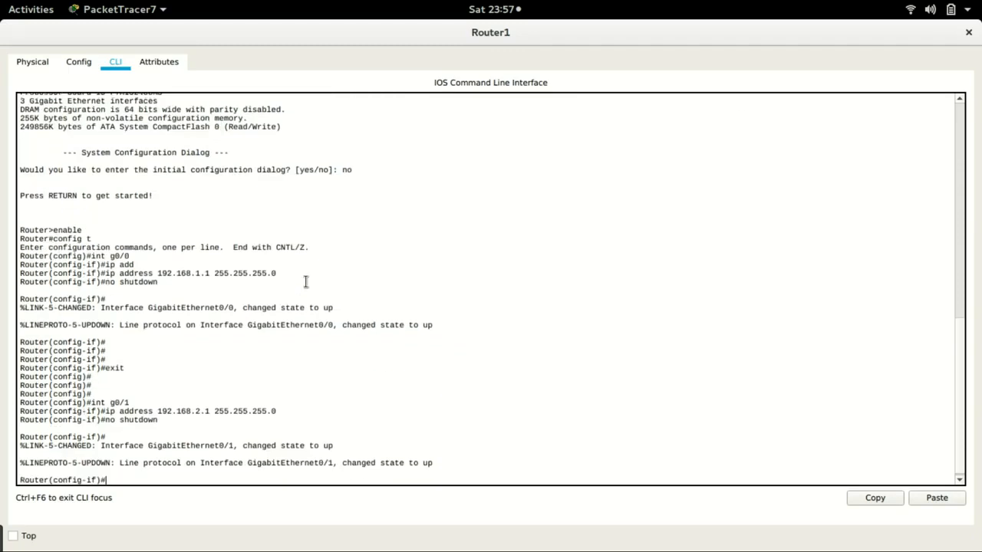
{"action": "left_click", "coordinate": [969, 33]}
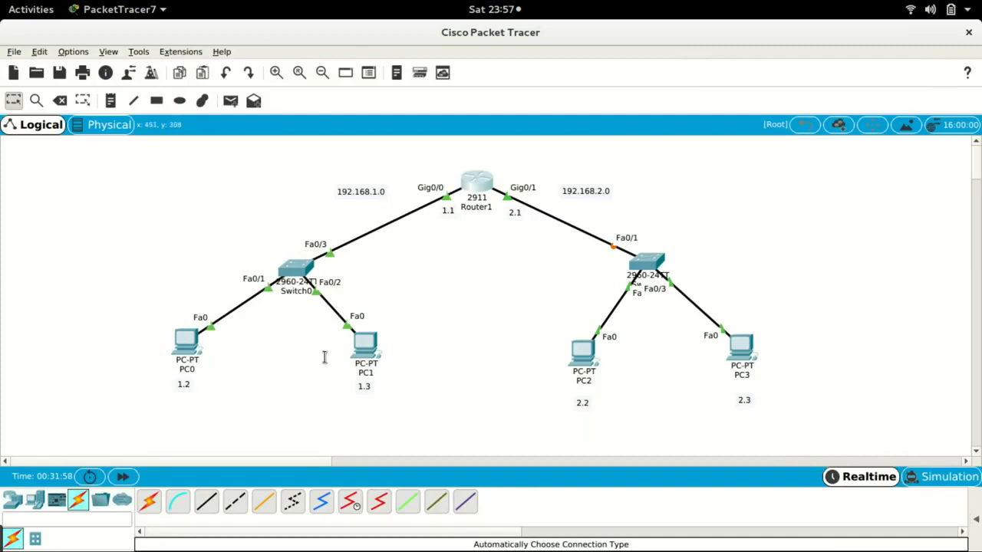
- Fast-forward the simulation time and send a simple PDU from PC2 to PC3
{"action": "left_click", "coordinate": [125, 476]}
{"action": "mouse_move", "coordinate": [583, 353]}
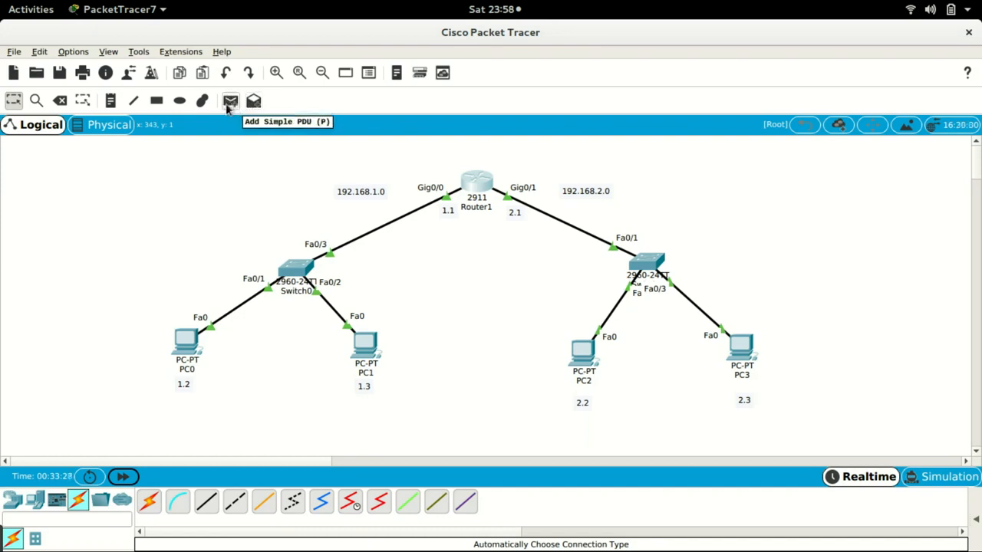
{"action": "left_click", "coordinate": [232, 107]}
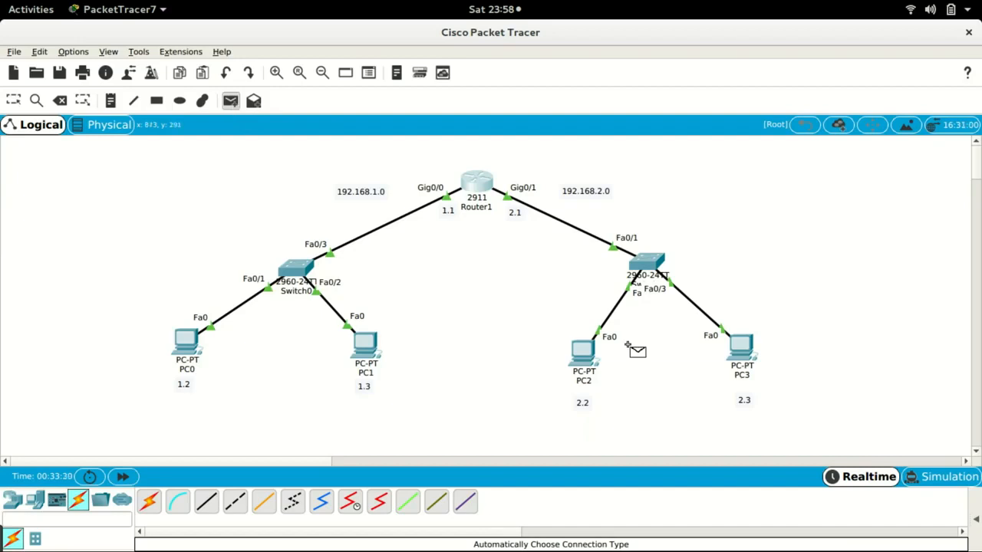
{"action": "left_click", "coordinate": [583, 353]}
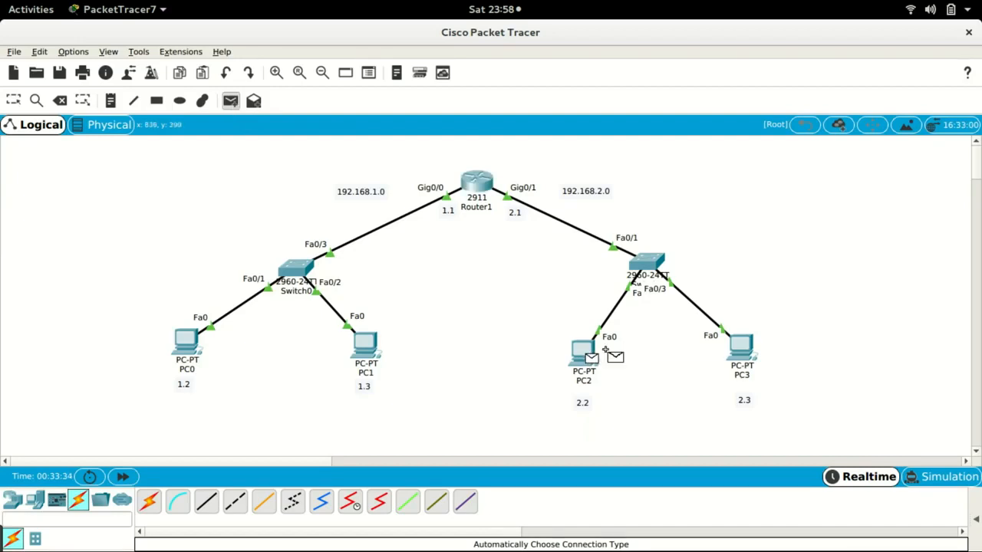
{"action": "left_click", "coordinate": [744, 349]}
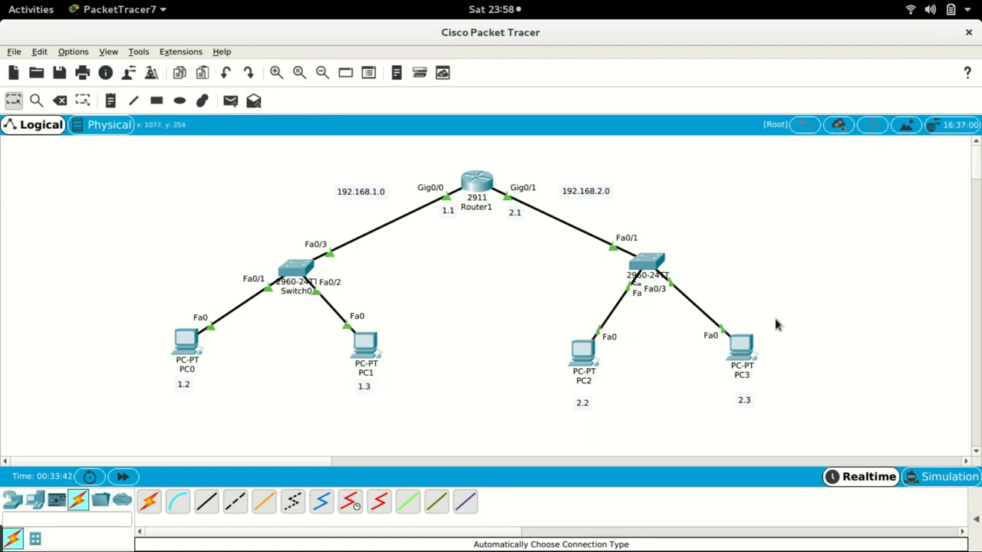
{"action": "mouse_move", "coordinate": [741, 349]}
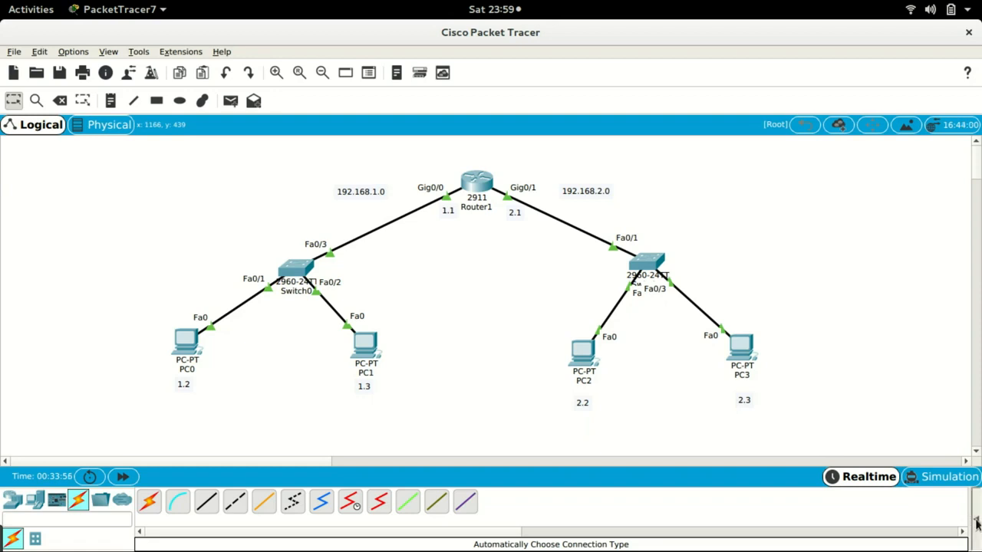
{"action": "left_click_drag", "start_coordinate": [977, 524], "coordinate": [520, 524]}
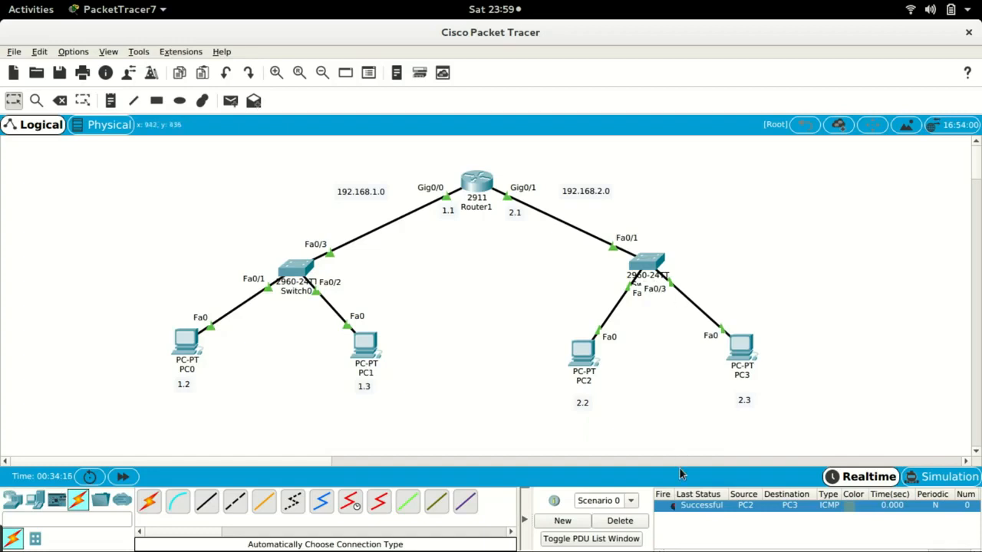
- Send a simple PDU from PC2 to PC1 and fire it again from the PDU list
{"action": "left_click", "coordinate": [230, 102]}
{"action": "left_click", "coordinate": [584, 354]}
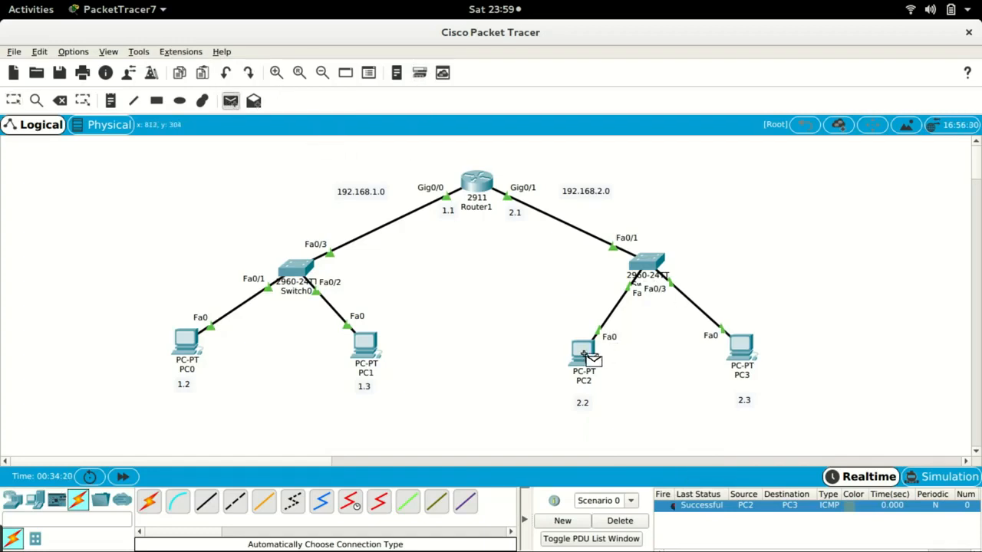
{"action": "left_click", "coordinate": [362, 346]}
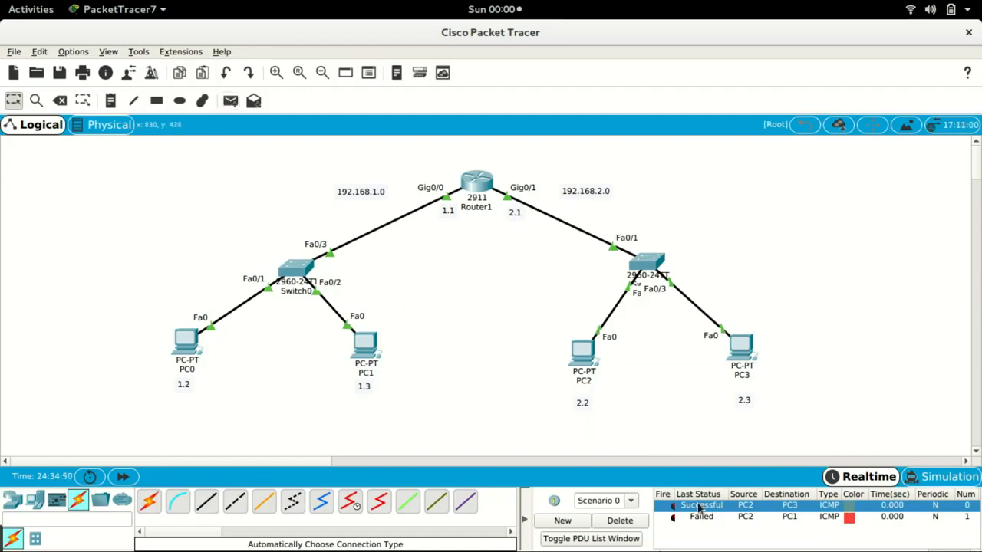
{"action": "double_click", "coordinate": [673, 520]}
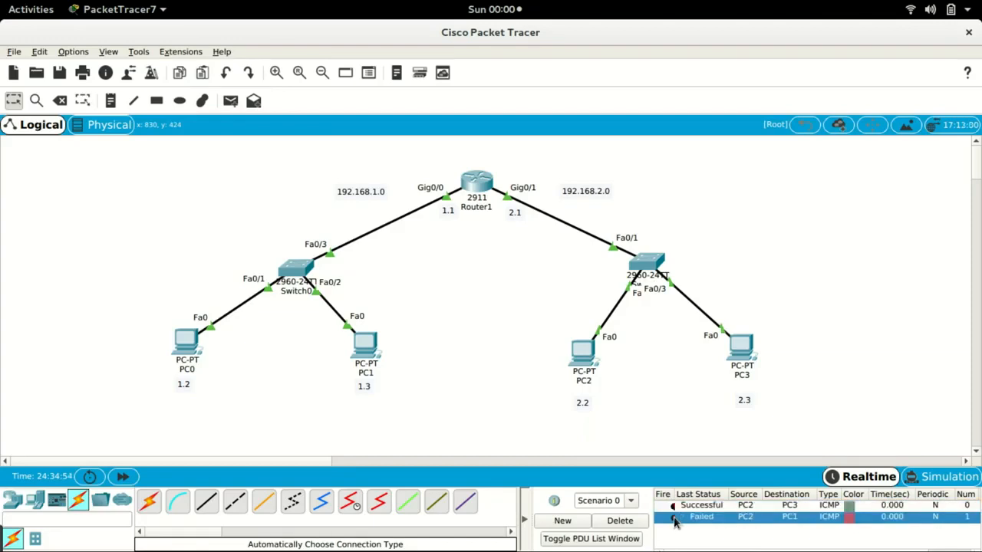
{"action": "double_click", "coordinate": [674, 519]}
- Clear the PDU list and send simple PDUs from PC0 to PC3 twice
{"action": "left_click", "coordinate": [632, 521]}
{"action": "left_click", "coordinate": [230, 101]}
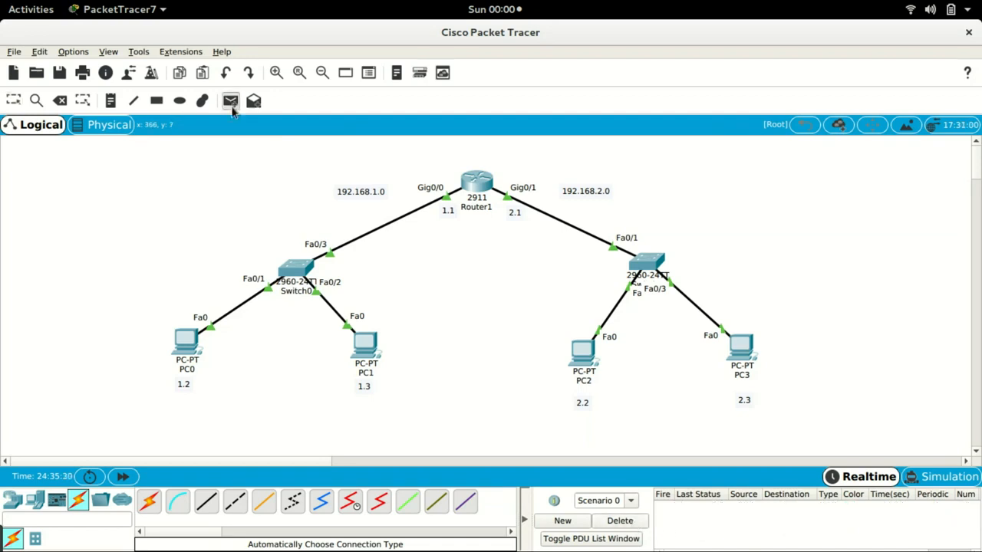
{"action": "left_click", "coordinate": [187, 345]}
{"action": "left_click", "coordinate": [739, 357]}
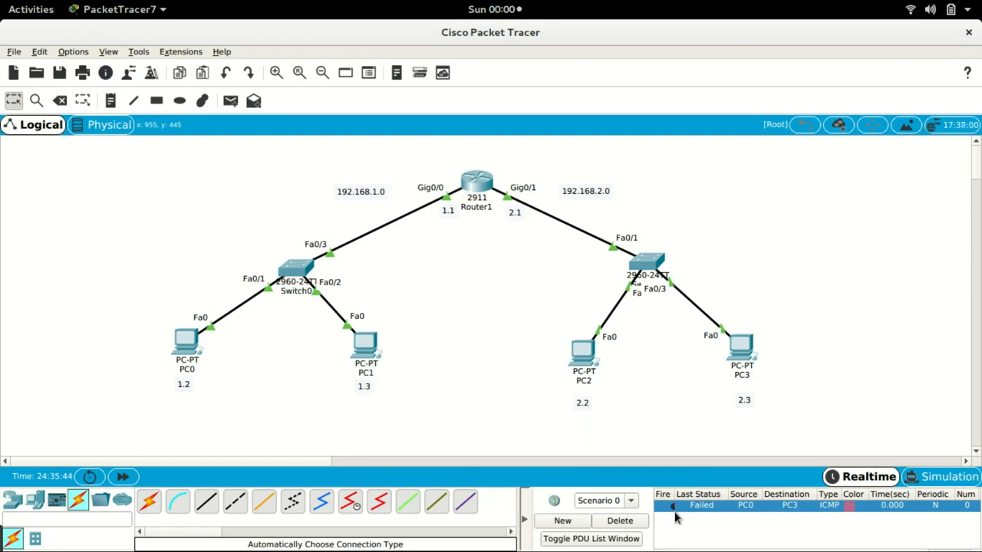
{"action": "left_click", "coordinate": [232, 104]}
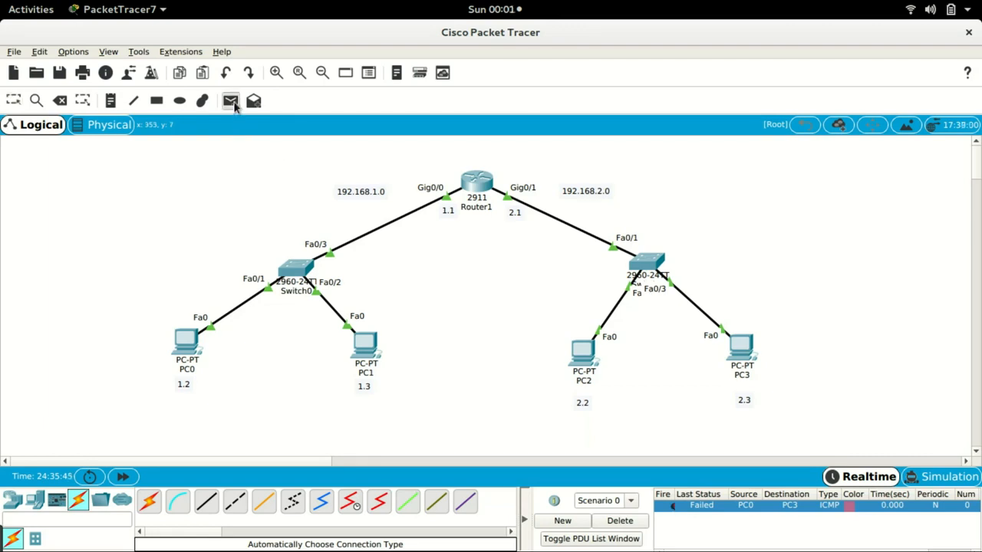
{"action": "left_click", "coordinate": [181, 343]}
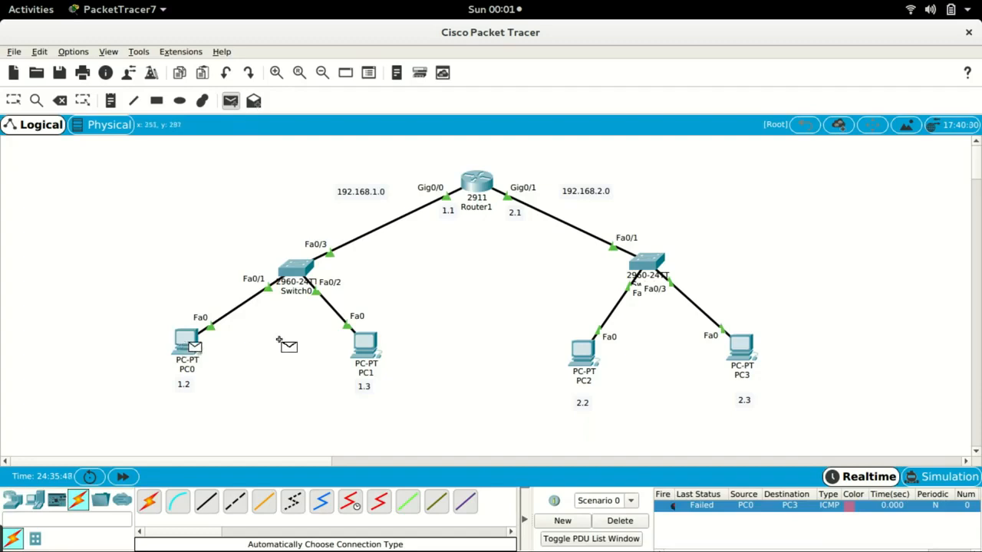
{"action": "left_click", "coordinate": [744, 348]}
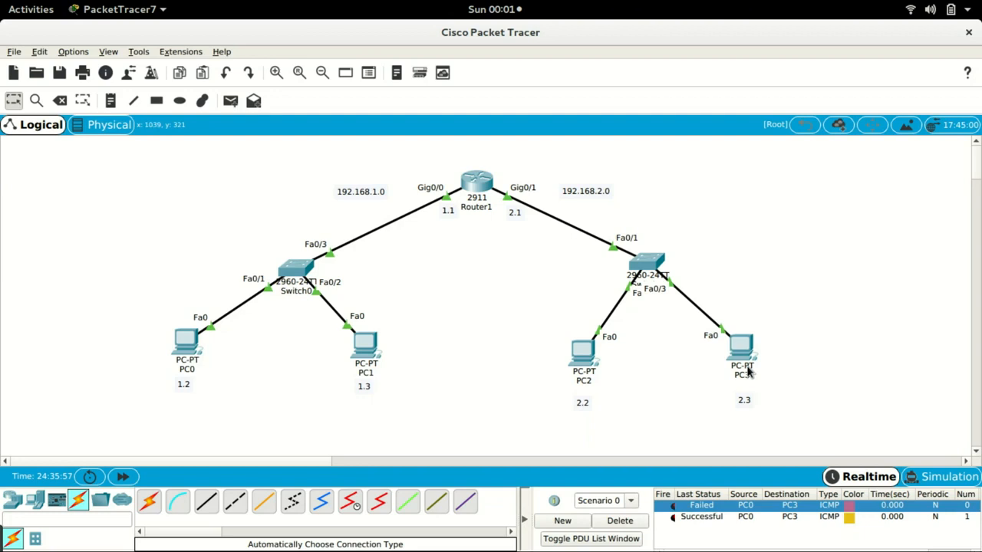
- Clear the PDU list, send a simple PDU from PC0 to PC2, and clear the list again
{"action": "left_click", "coordinate": [613, 521]}
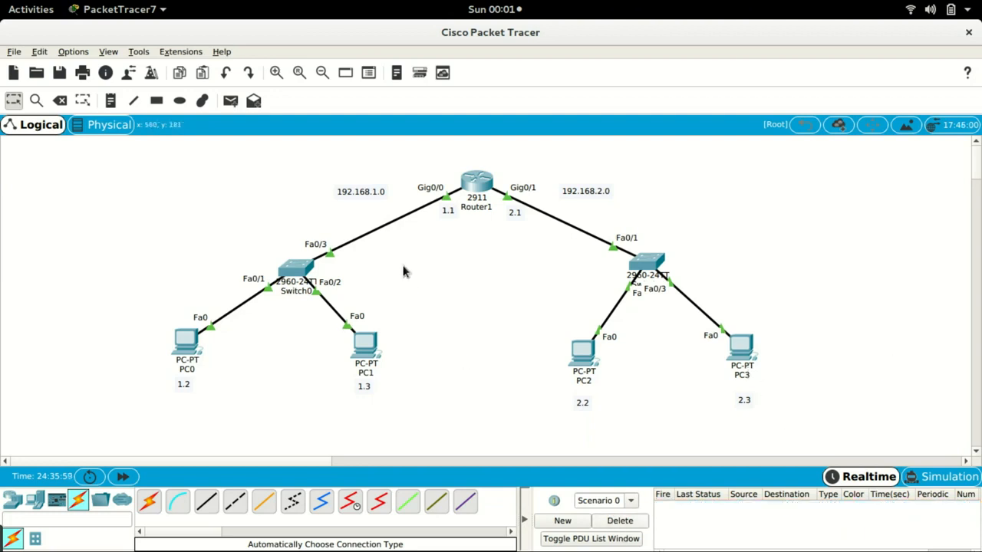
{"action": "left_click", "coordinate": [230, 100]}
{"action": "left_click", "coordinate": [185, 344]}
{"action": "left_click", "coordinate": [585, 360]}
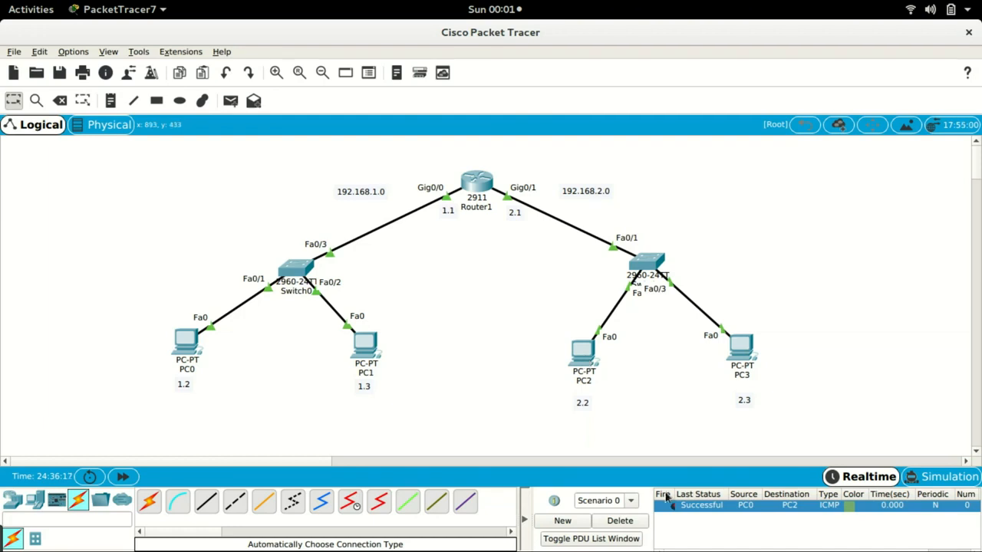
{"action": "left_click", "coordinate": [618, 522]}
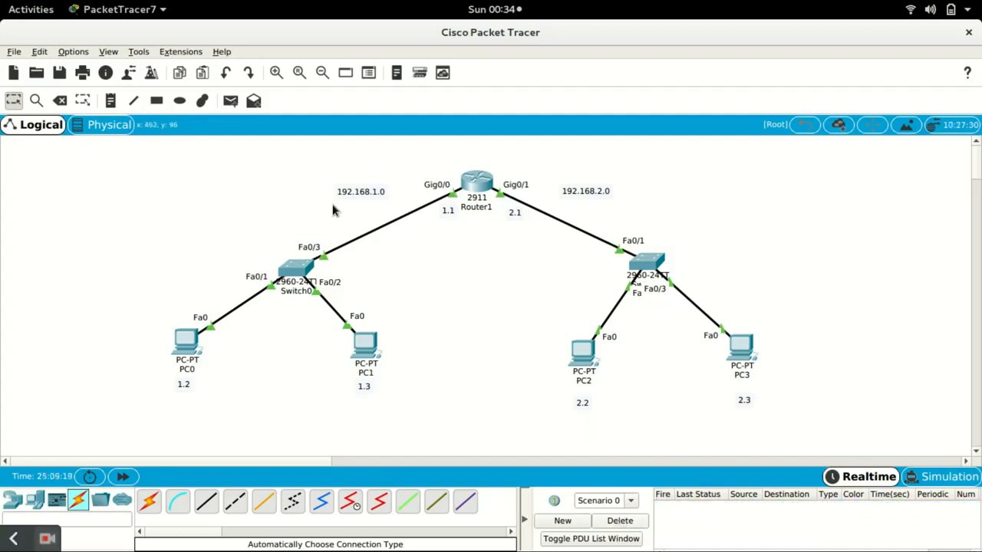
- Open the drawing palette and draw a sample line and an ellipse in the empty upper-left area
{"action": "left_click", "coordinate": [156, 104]}
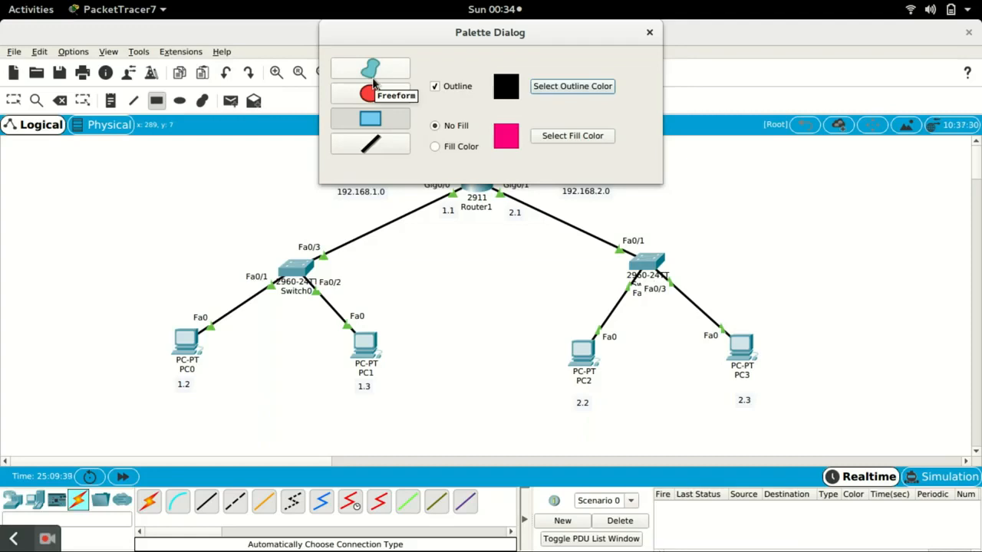
{"action": "left_click", "coordinate": [376, 148]}
{"action": "left_click_drag", "start_coordinate": [104, 163], "coordinate": [21, 215]}
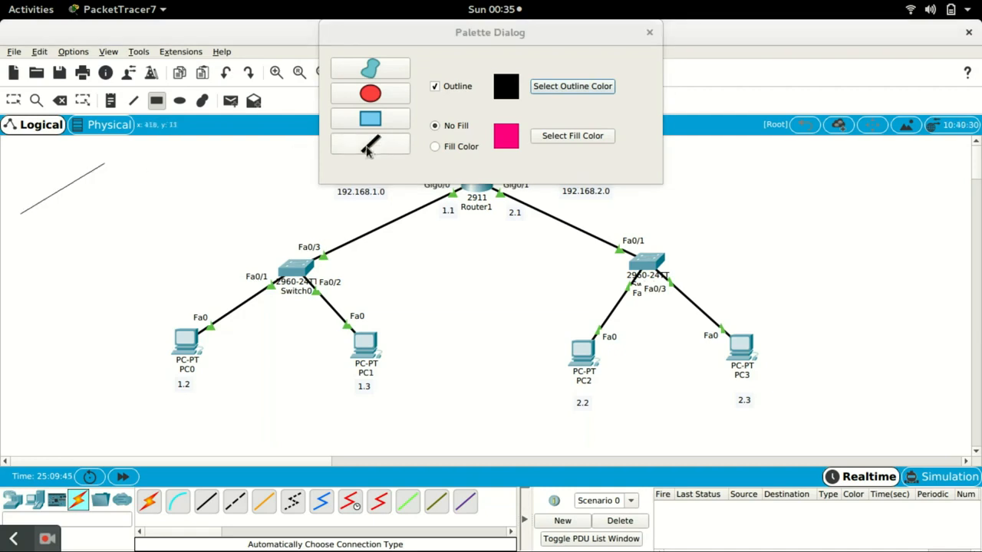
{"action": "left_click", "coordinate": [371, 94]}
{"action": "left_click_drag", "start_coordinate": [166, 162], "coordinate": [81, 212]}
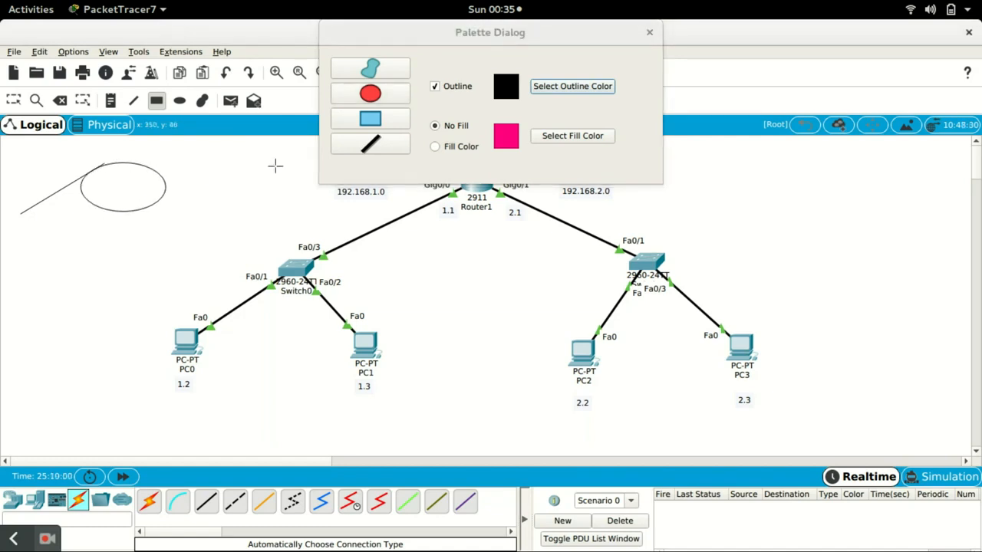
- Draw a blue-filled rectangle around the 192.168.1.0 network: Switch0, PC0 and PC1
{"action": "left_click", "coordinate": [373, 122]}
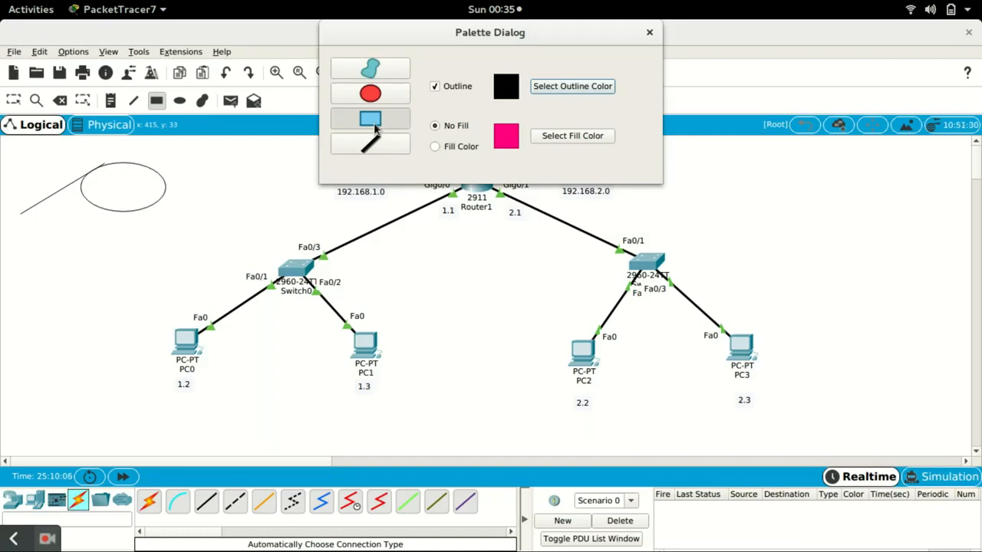
{"action": "left_click", "coordinate": [454, 146]}
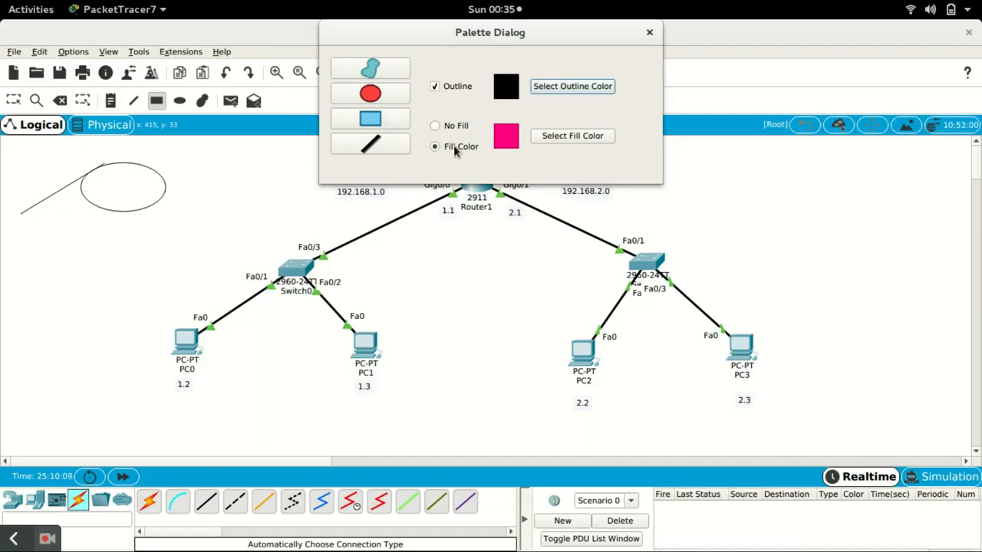
{"action": "left_click", "coordinate": [558, 138]}
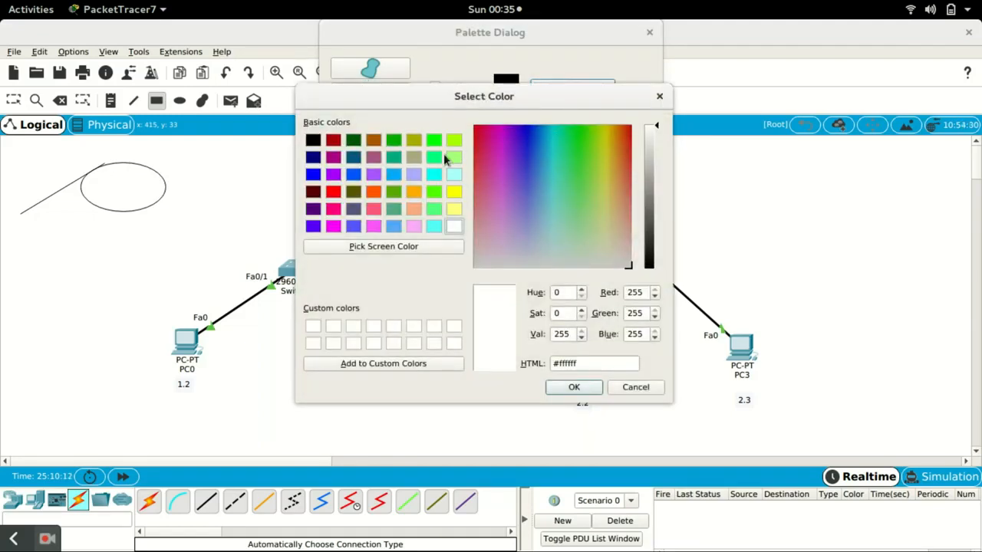
{"action": "left_click", "coordinate": [393, 176]}
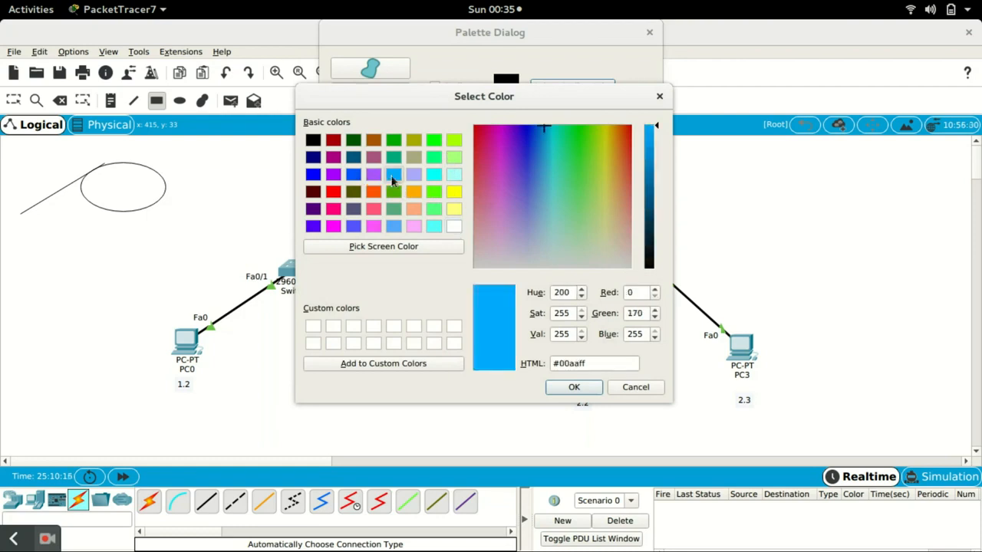
{"action": "left_click", "coordinate": [574, 388]}
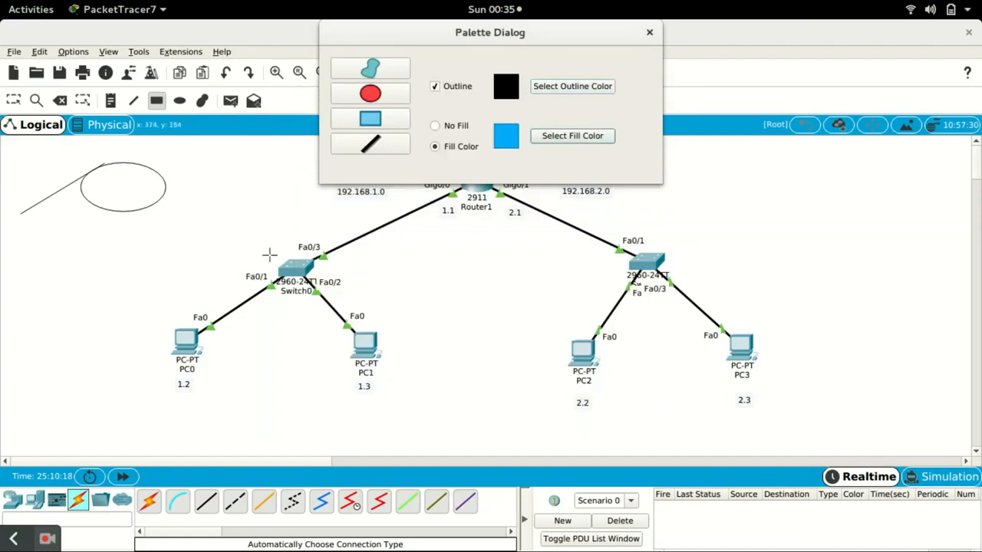
{"action": "mouse_move", "coordinate": [150, 222]}
{"action": "left_mouse_down"}
{"action": "mouse_move", "coordinate": [276, 237]}
{"action": "mouse_move", "coordinate": [408, 294]}
{"action": "mouse_move", "coordinate": [453, 415]}
{"action": "left_mouse_up"}
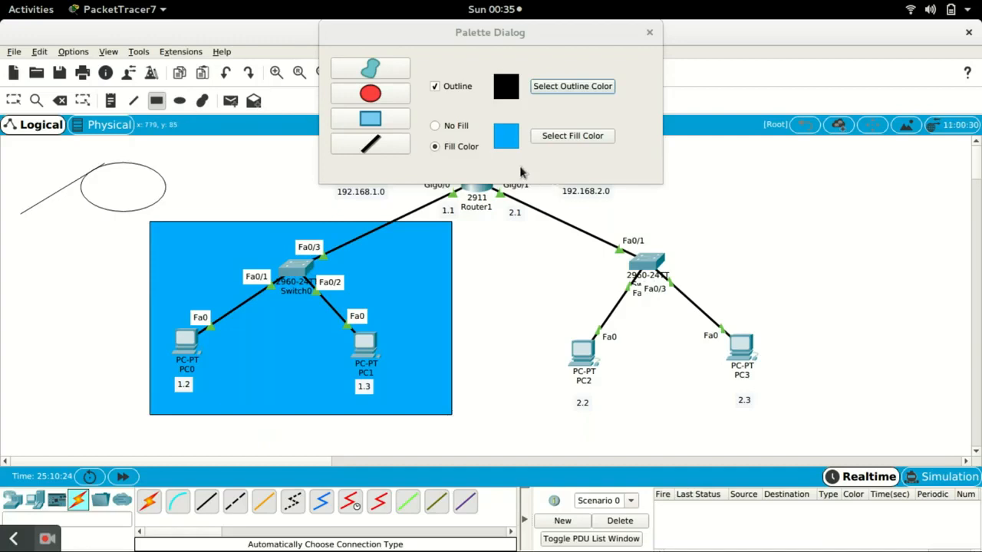
- Draw a green-filled rectangle around the 192.168.2.0 network's switch, PC2 and PC3, and close the palette
{"action": "left_click", "coordinate": [554, 139]}
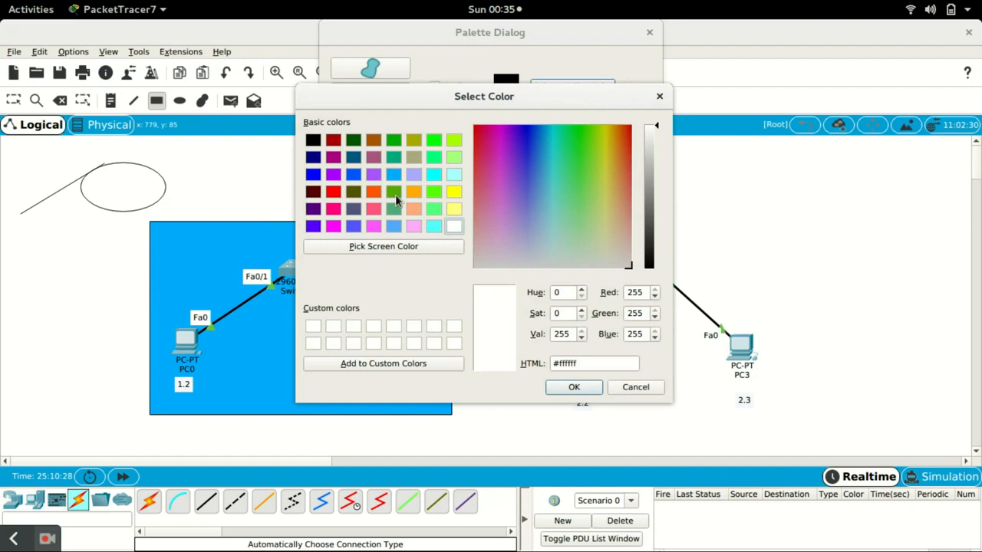
{"action": "left_click", "coordinate": [393, 193]}
{"action": "left_click", "coordinate": [577, 389]}
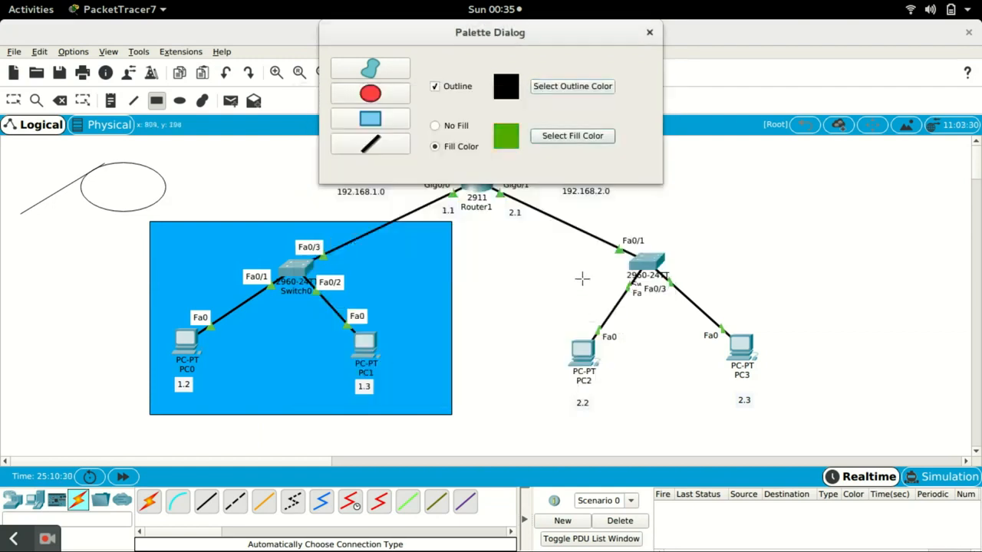
{"action": "left_click_drag", "start_coordinate": [543, 225], "coordinate": [802, 422]}
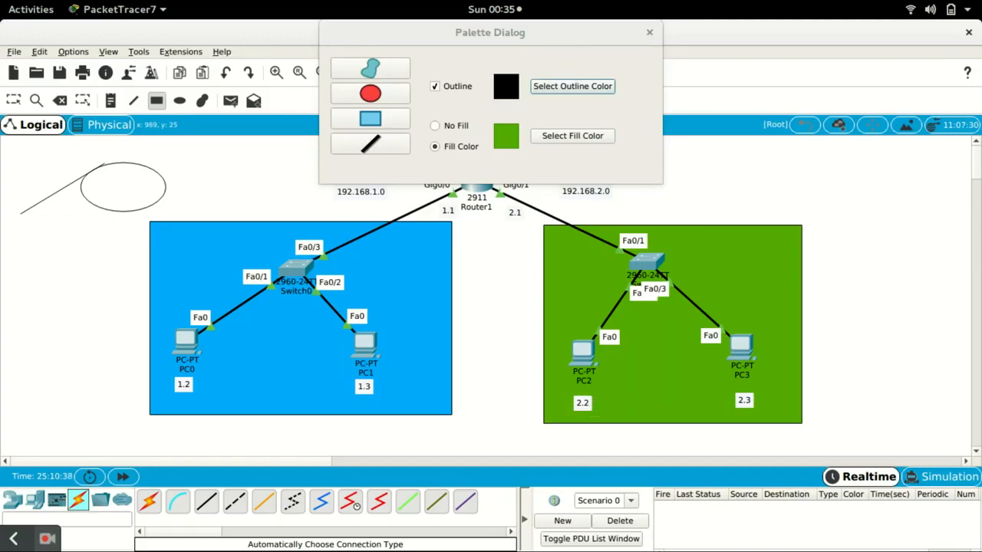
{"action": "left_click", "coordinate": [650, 32]}
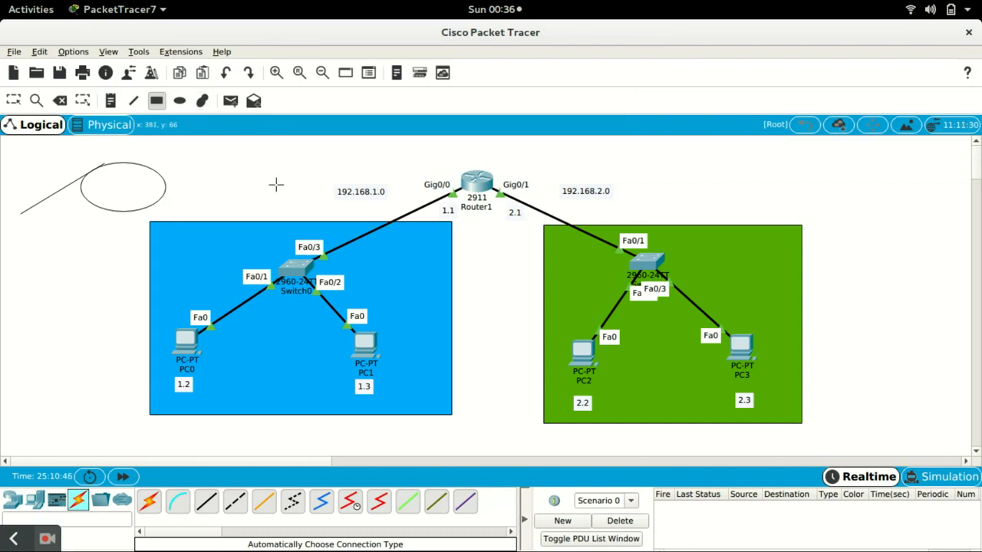
- Delete the sample ellipse and line from the workspace
{"action": "key", "text": "Escape"}
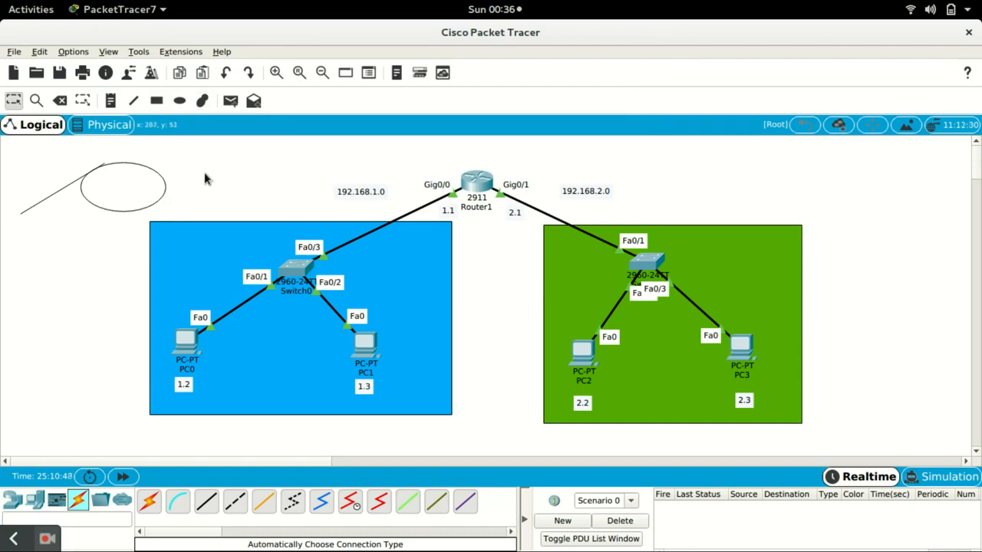
{"action": "left_click", "coordinate": [60, 100]}
{"action": "left_click", "coordinate": [113, 189]}
{"action": "left_click", "coordinate": [79, 178]}
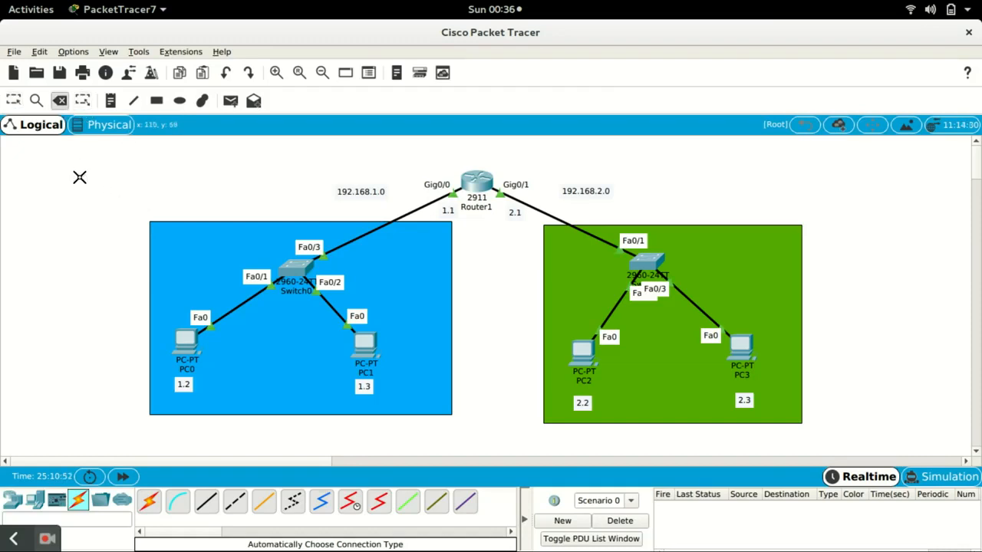
{"action": "key", "text": "Escape"}
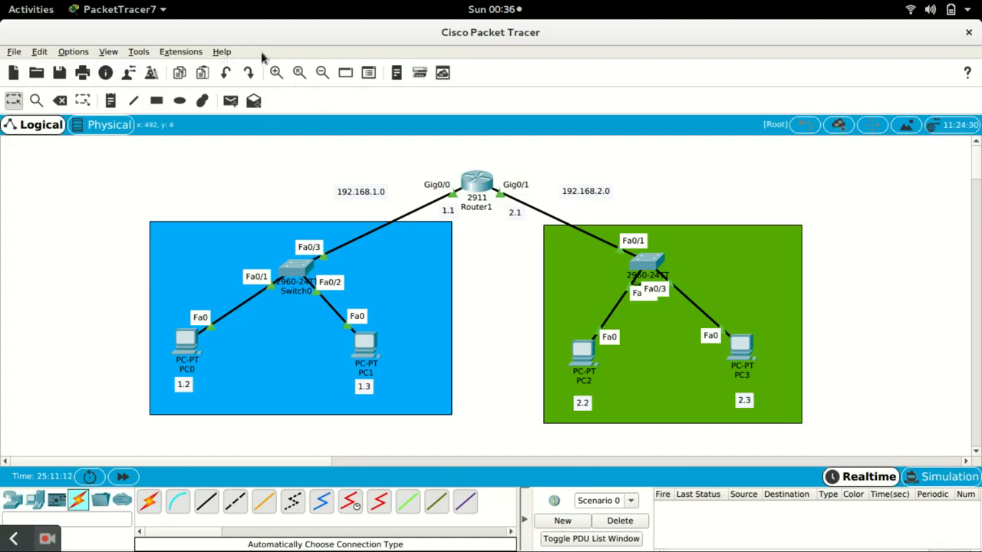
- Open the About window to check the Packet Tracer version, then close it
{"action": "left_click", "coordinate": [221, 54]}
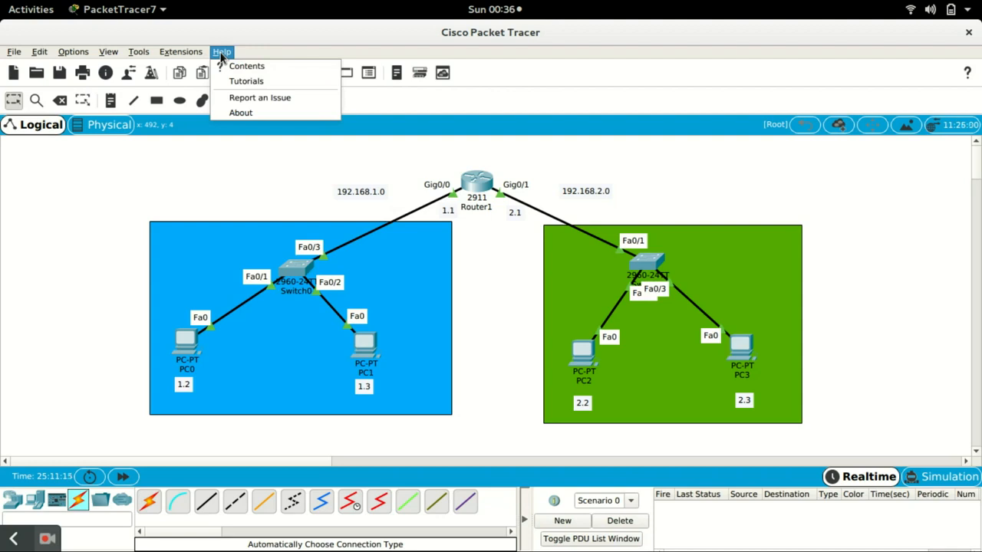
{"action": "left_click", "coordinate": [234, 115]}
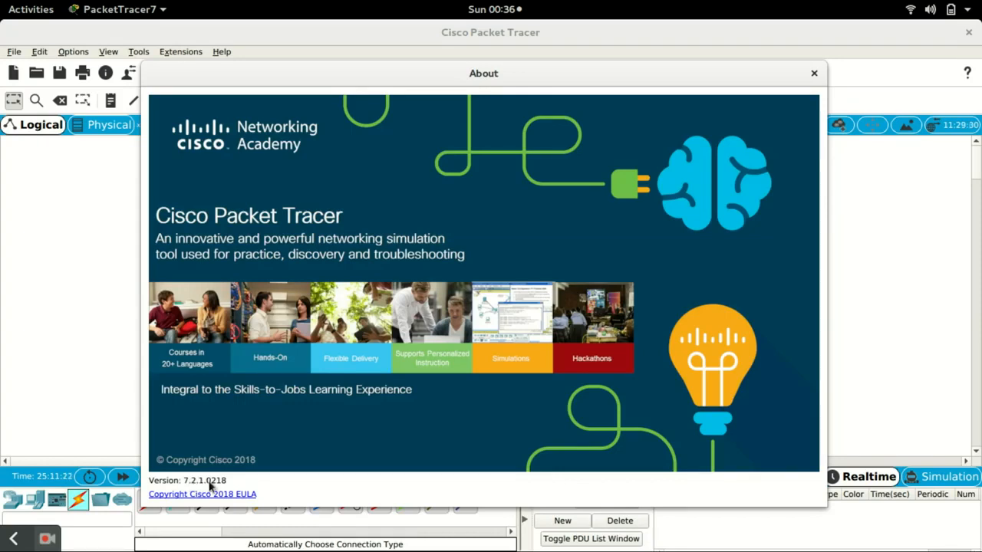
{"action": "left_click", "coordinate": [814, 73]}
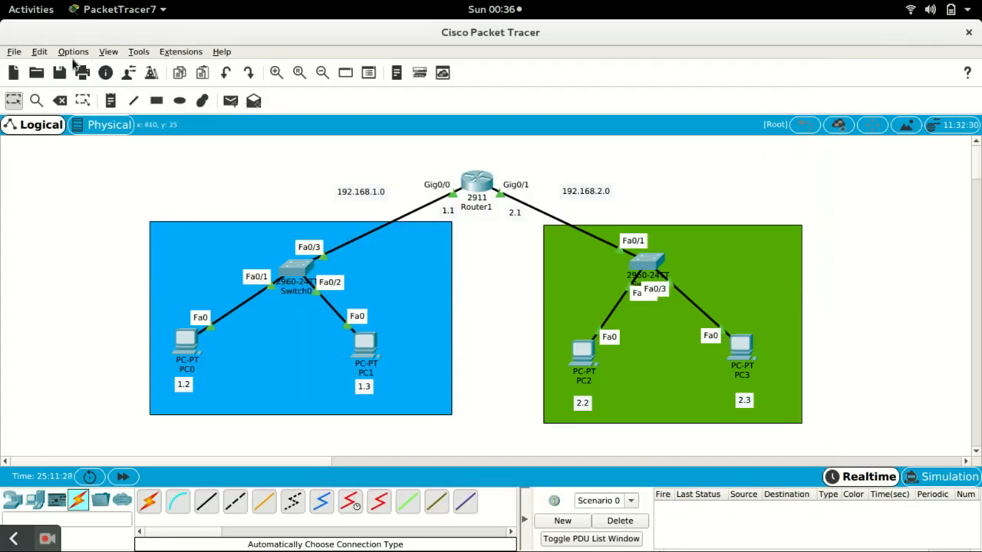
- Save the topology as first.pkt in the saves folder
{"action": "left_click", "coordinate": [15, 52]}
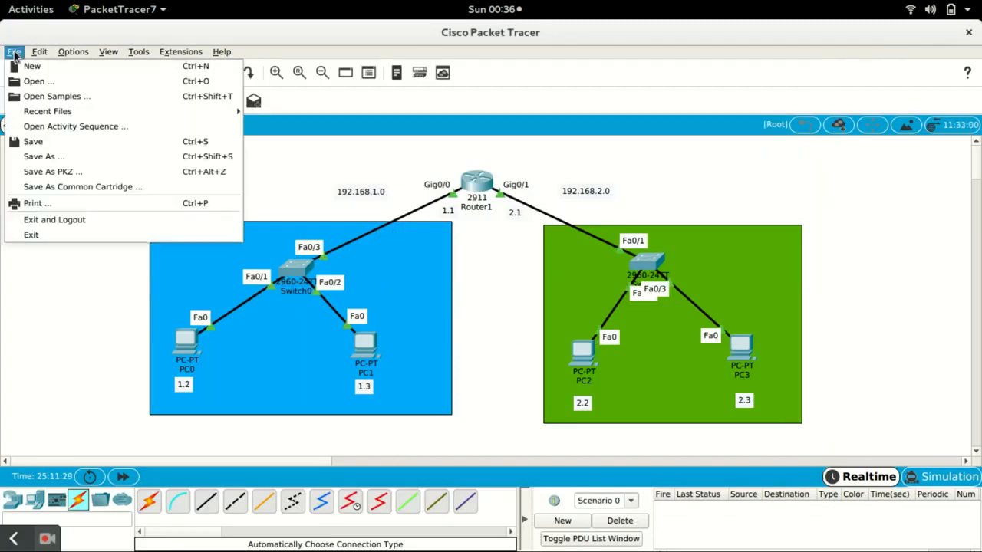
{"action": "left_click", "coordinate": [44, 158]}
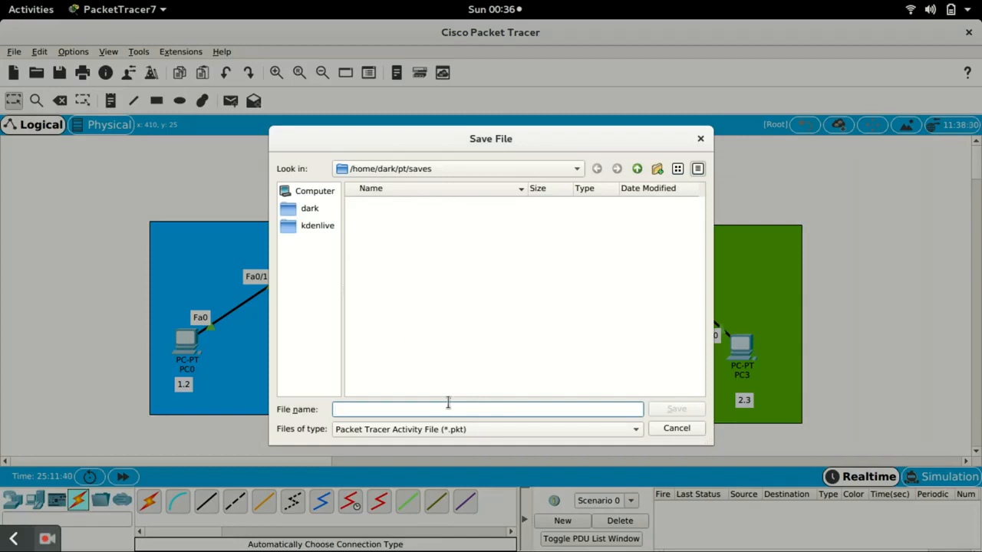
{"action": "type", "text": "first"}
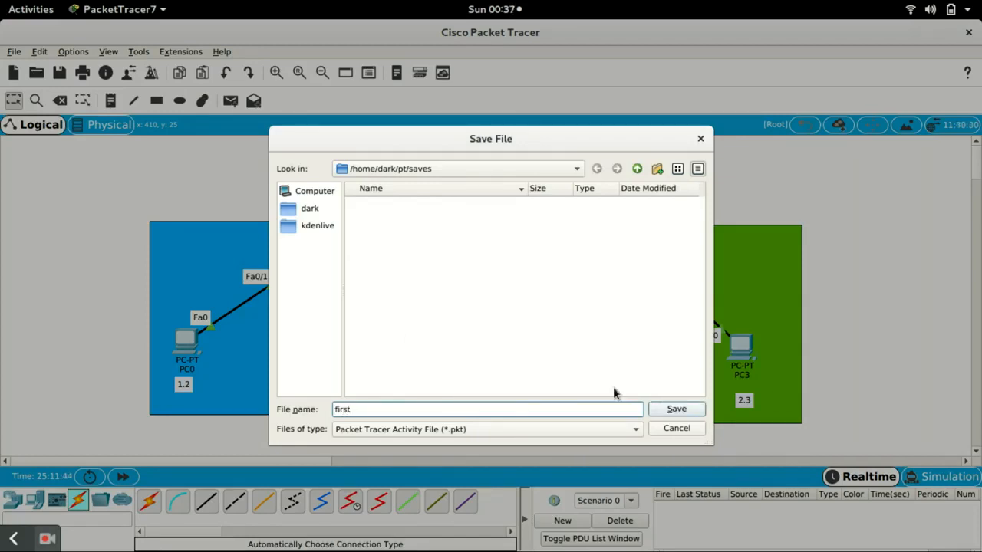
{"action": "left_click", "coordinate": [669, 409]}
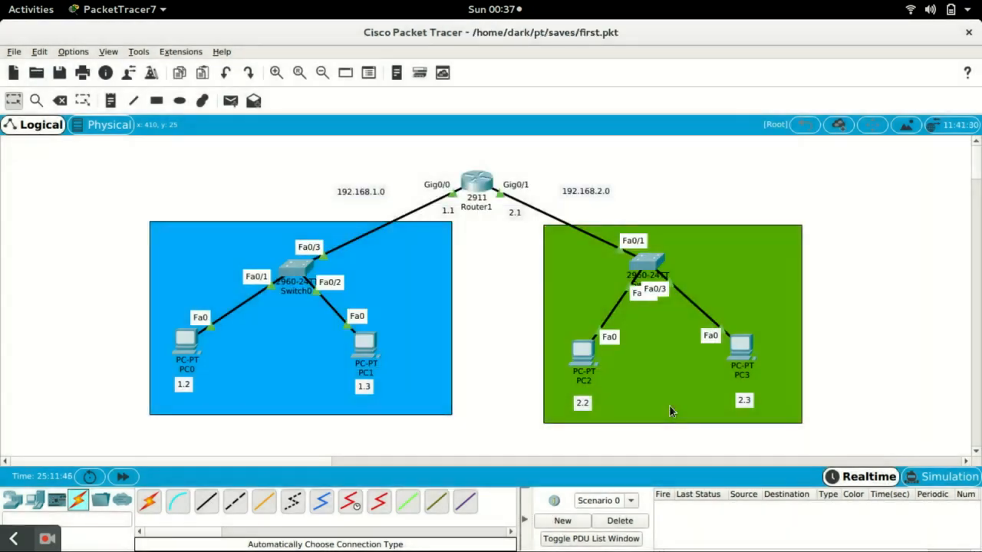